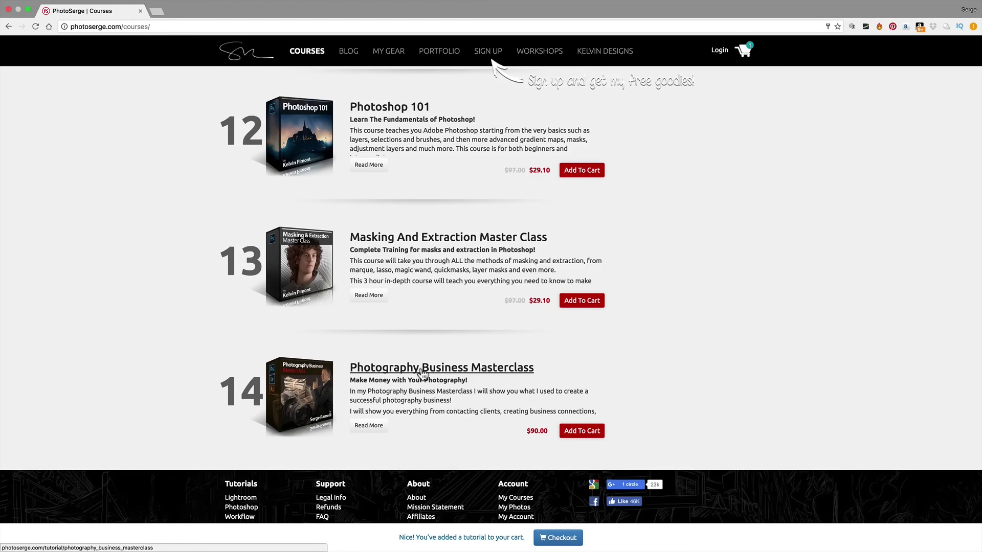
Step: Look through the online course list, returning to the Photo Serge Complete Pack and the first numbered courses
{"action": "scroll", "coordinate": [423, 374], "scroll_direction": "up", "scroll_amount": 20}
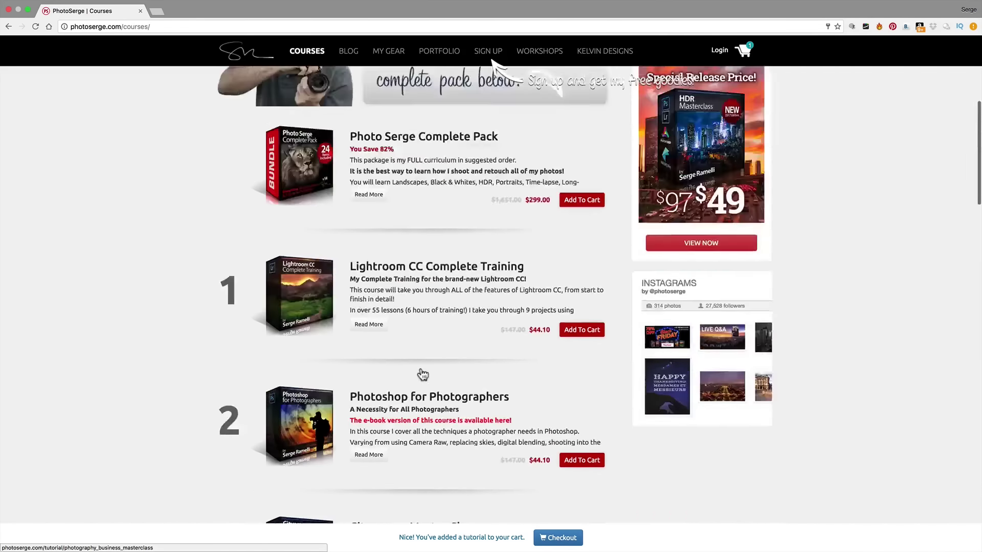
{"action": "scroll", "coordinate": [427, 374], "scroll_direction": "down", "scroll_amount": 4}
{"action": "scroll", "coordinate": [428, 374], "scroll_direction": "down", "scroll_amount": 3}
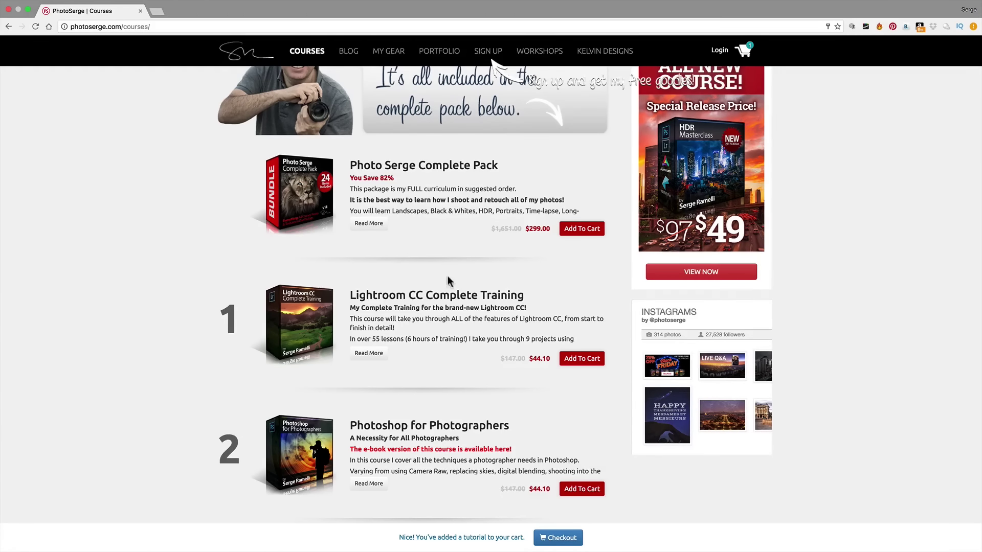
{"action": "scroll", "coordinate": [450, 281], "scroll_direction": "down", "scroll_amount": 2}
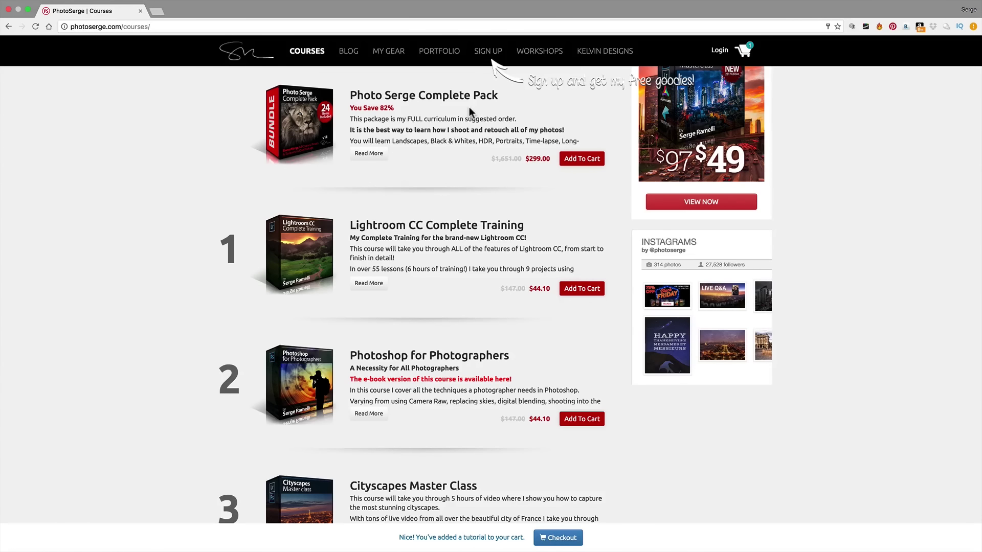
Step: Switch to Lightroom and compare the unedited color lioness close-up with its dark retouched copy
{"action": "key", "text": "super+Tab"}
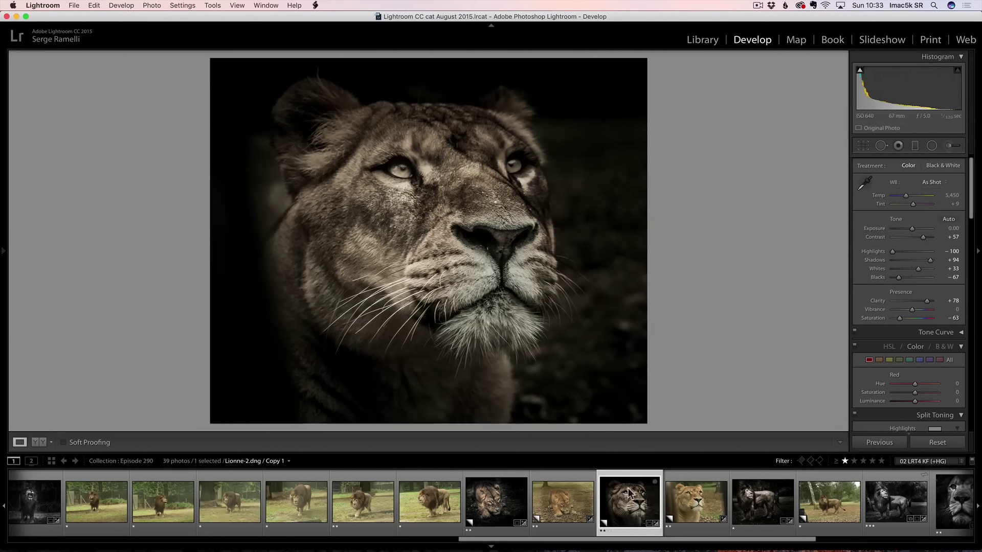
{"action": "left_click", "coordinate": [695, 511]}
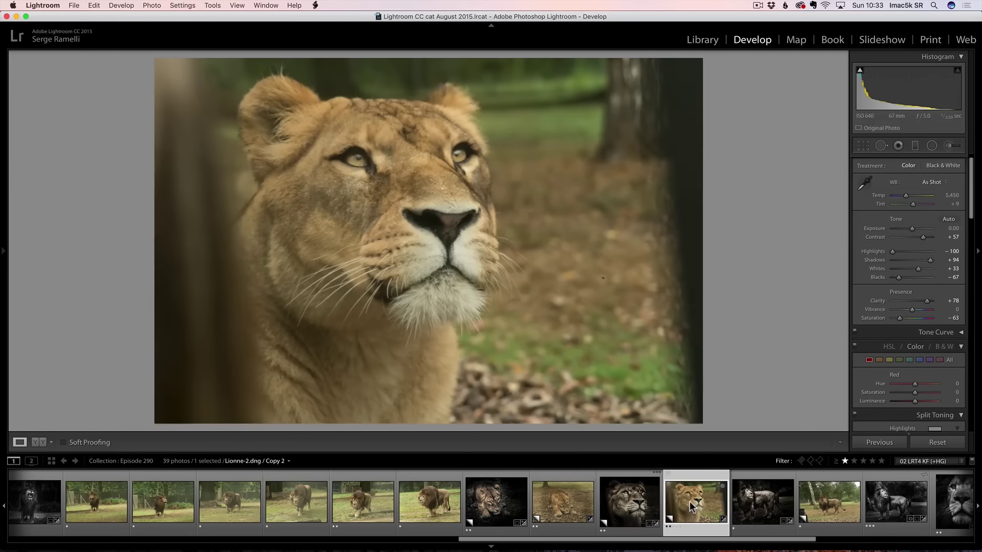
{"action": "left_click", "coordinate": [614, 501]}
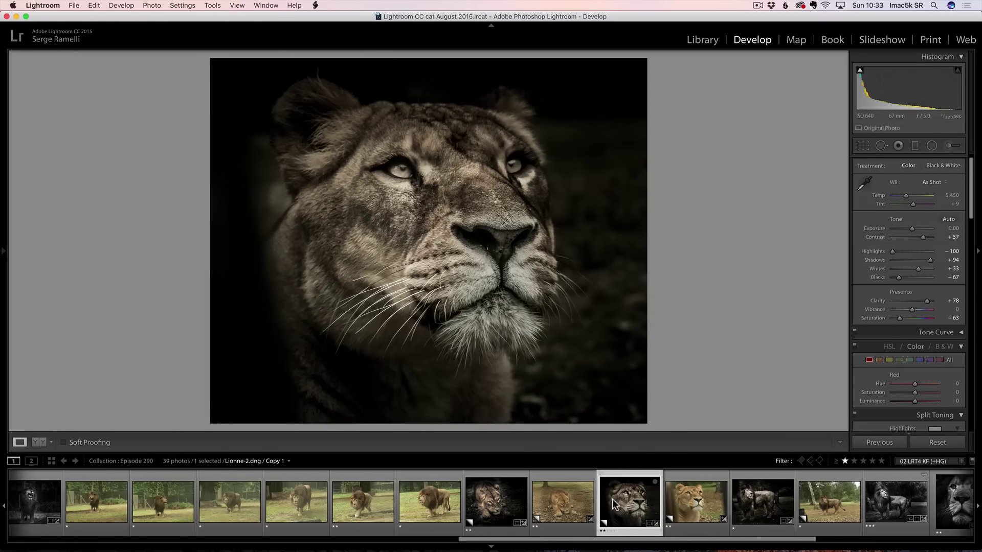
Step: Review the first photos of the Episode 290 collection one by one, from the elephant and giraffes to the bear and bison
{"action": "left_click_drag", "start_coordinate": [646, 541], "coordinate": [126, 523]}
{"action": "left_click", "coordinate": [53, 513]}
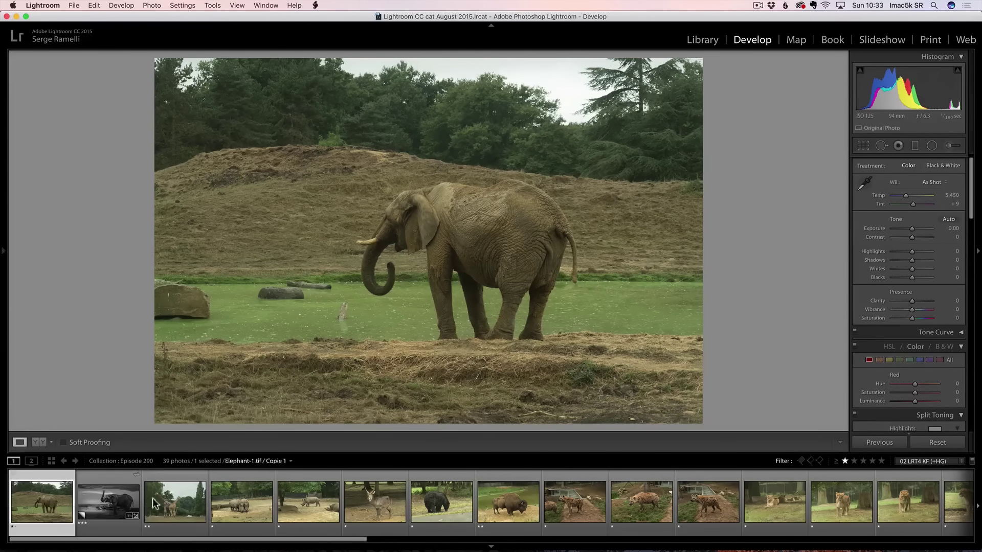
{"action": "left_click", "coordinate": [178, 499]}
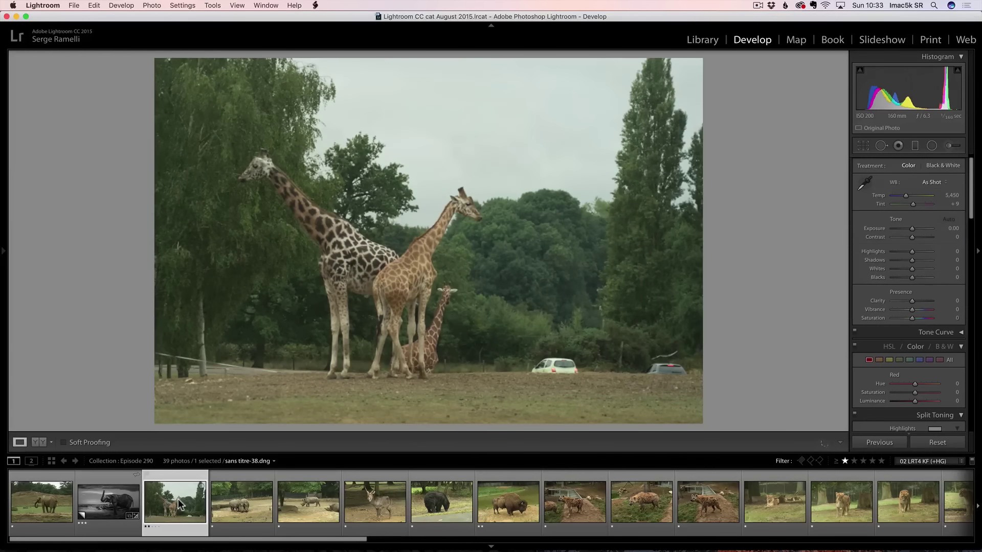
{"action": "left_click", "coordinate": [235, 503]}
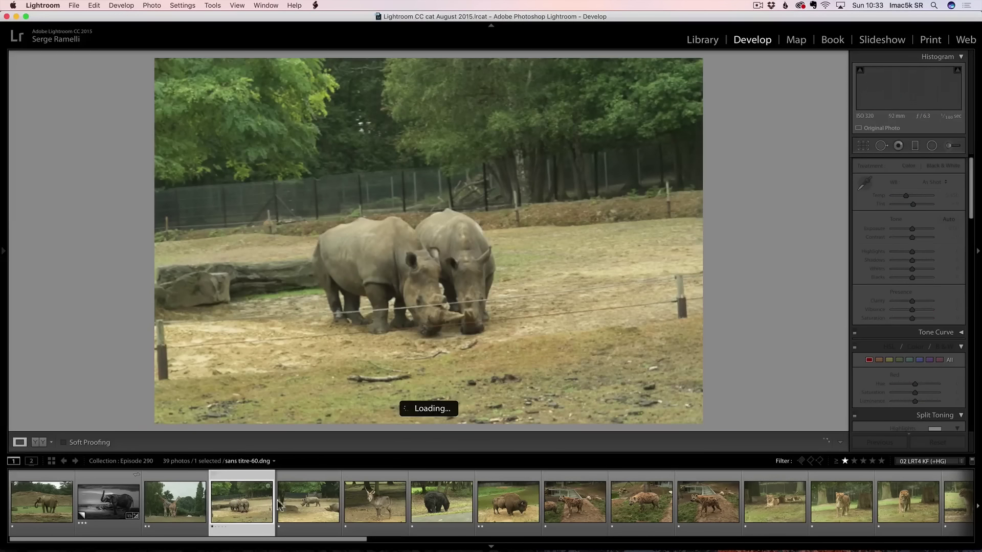
{"action": "left_click", "coordinate": [311, 500]}
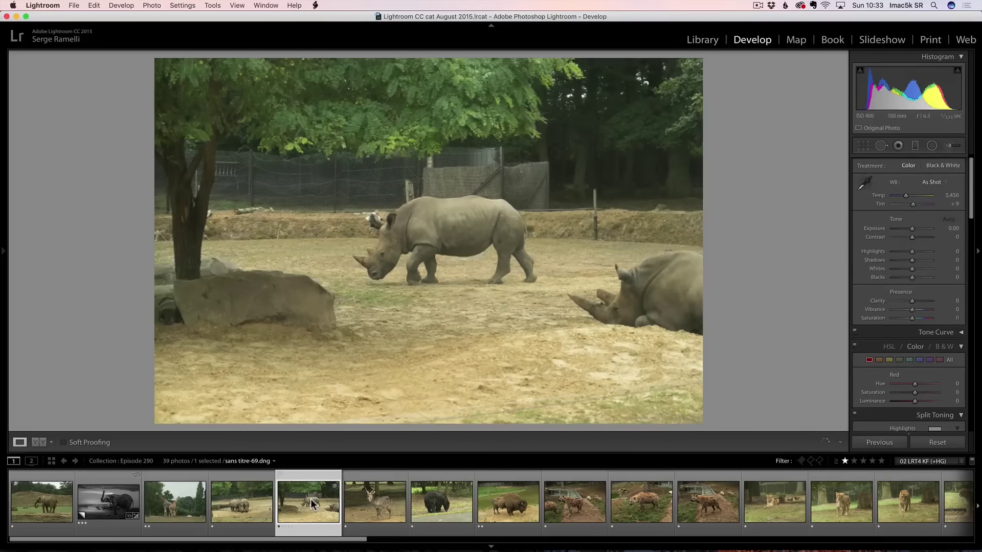
{"action": "left_click", "coordinate": [386, 505]}
{"action": "left_click", "coordinate": [453, 501]}
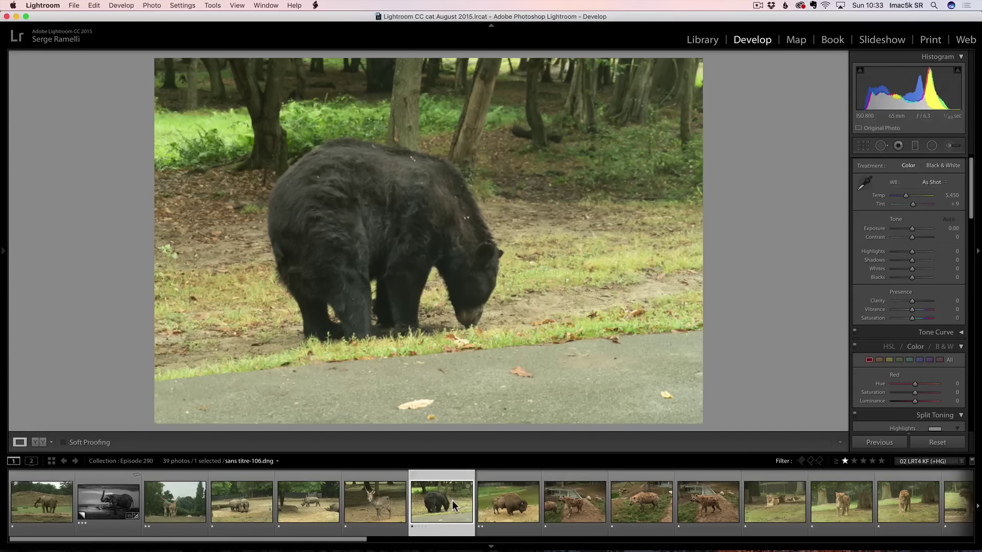
{"action": "left_click", "coordinate": [506, 508]}
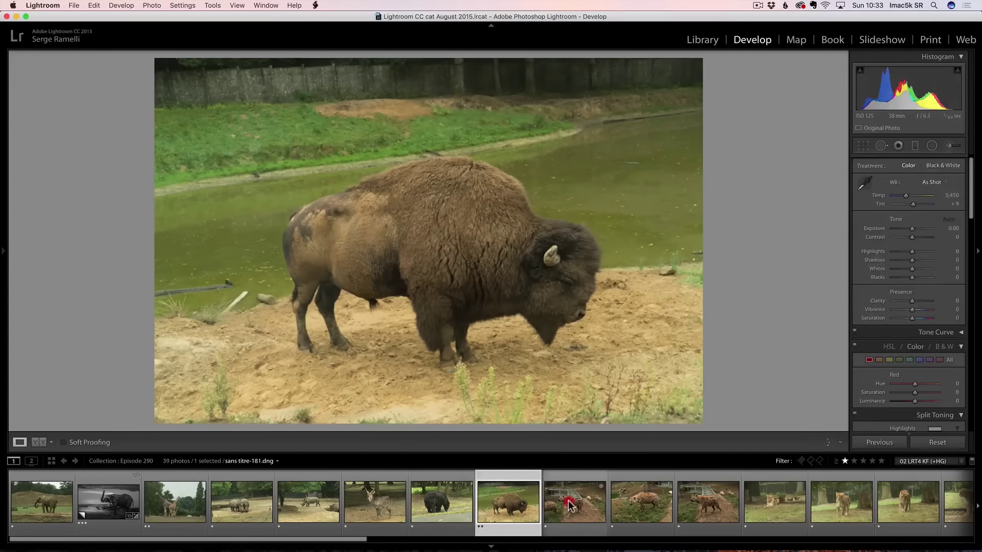
Step: View the three hyena photos in the collection one after another
{"action": "left_click", "coordinate": [571, 504]}
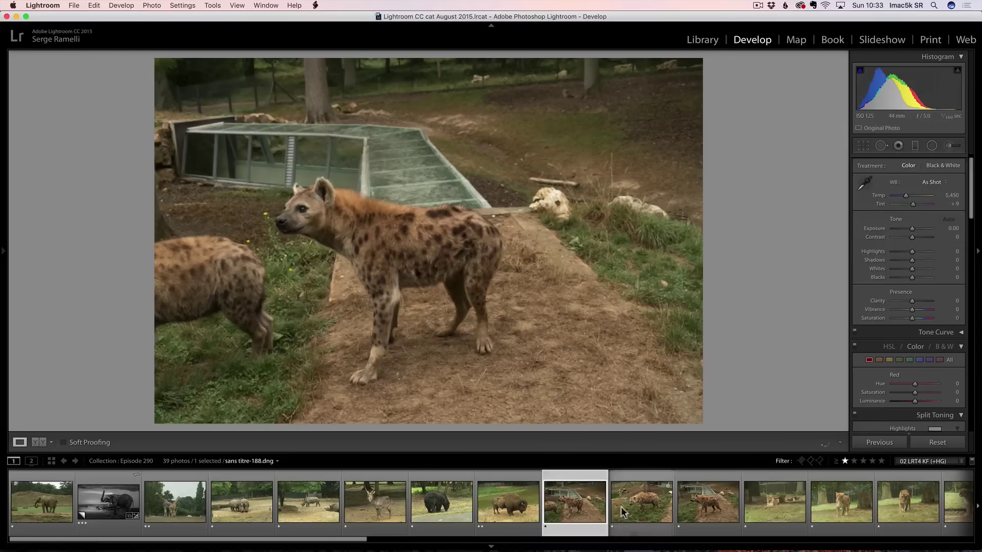
{"action": "left_click", "coordinate": [646, 501]}
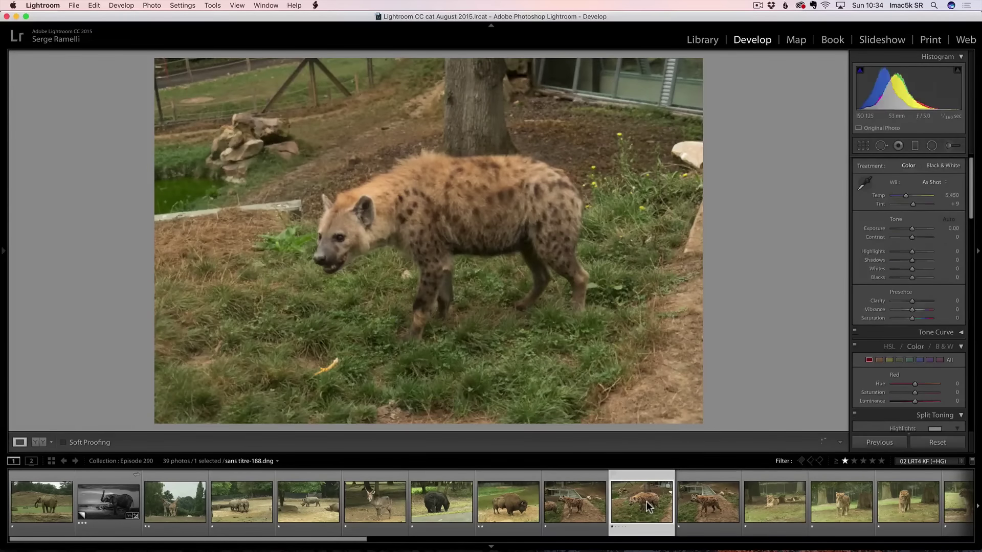
{"action": "left_click", "coordinate": [726, 506]}
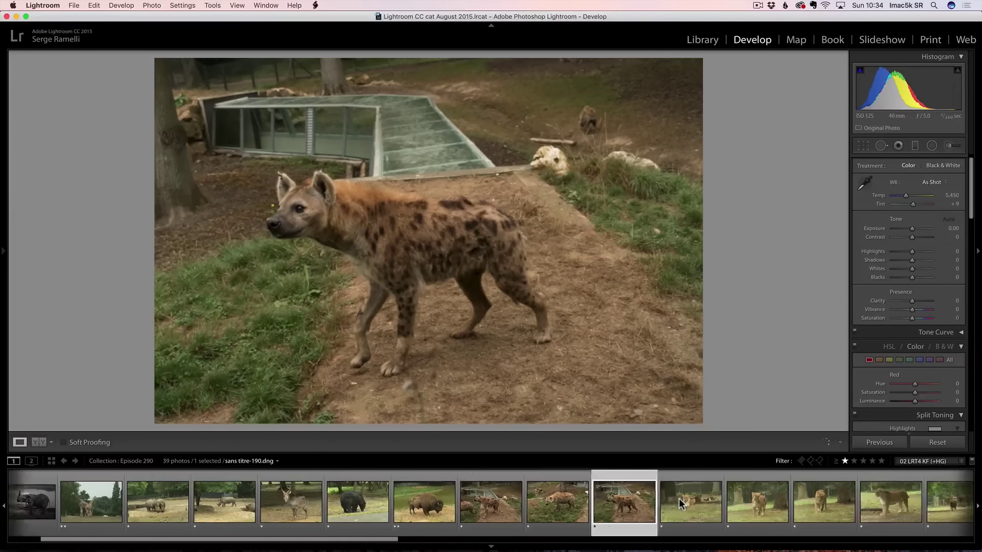
Step: Review the full-body lioness shots, from the one lying on the grass to the one standing in profile
{"action": "left_click", "coordinate": [567, 499]}
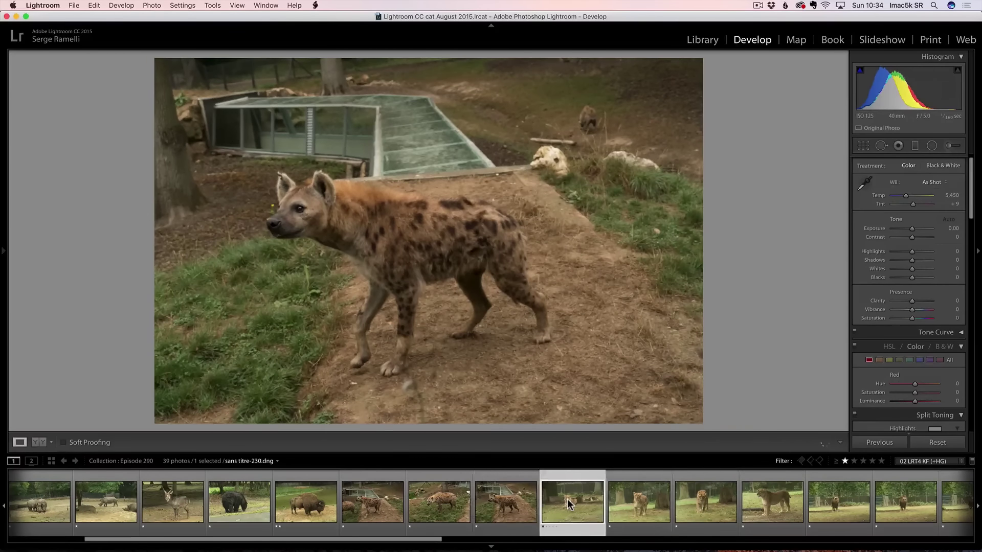
{"action": "left_click", "coordinate": [646, 499]}
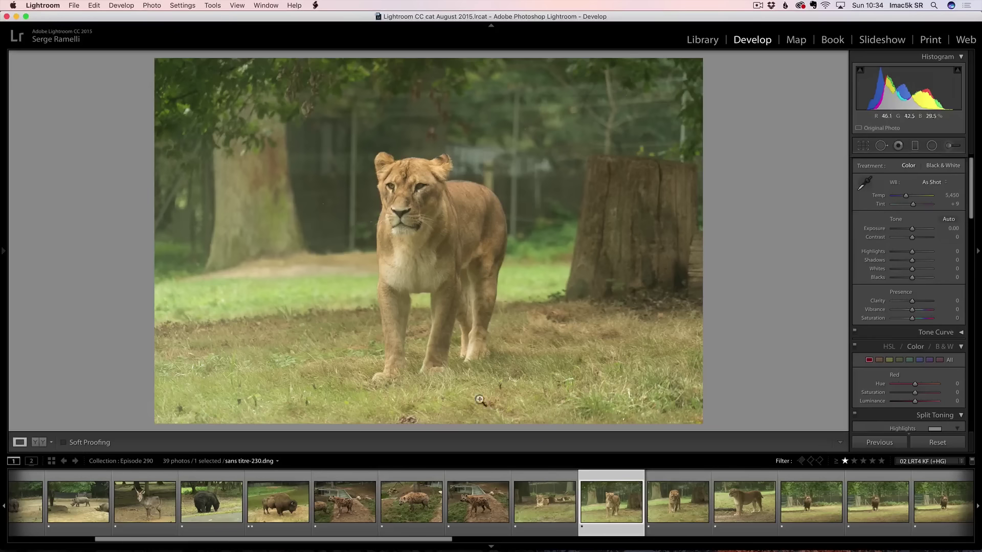
{"action": "left_click", "coordinate": [539, 503]}
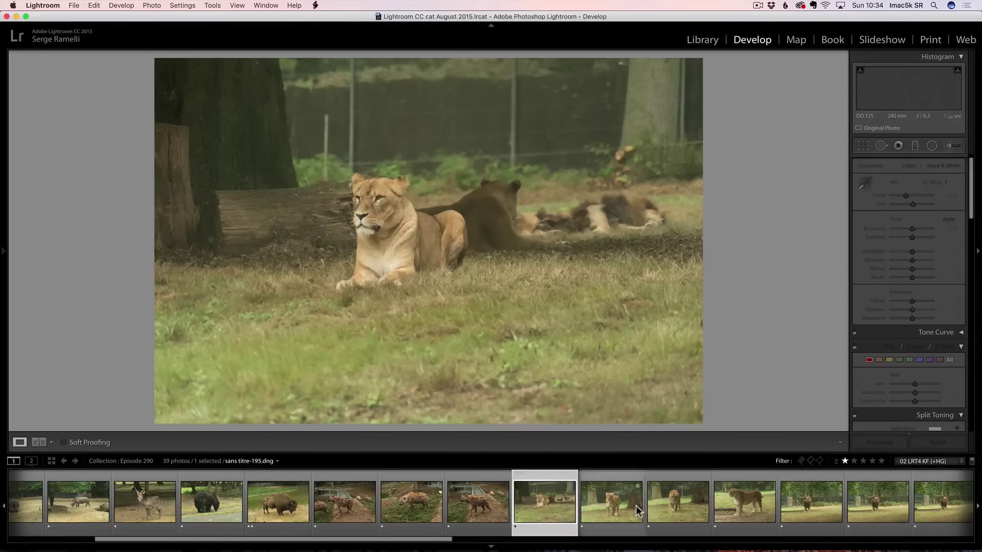
{"action": "left_click", "coordinate": [636, 511]}
{"action": "left_click", "coordinate": [679, 506]}
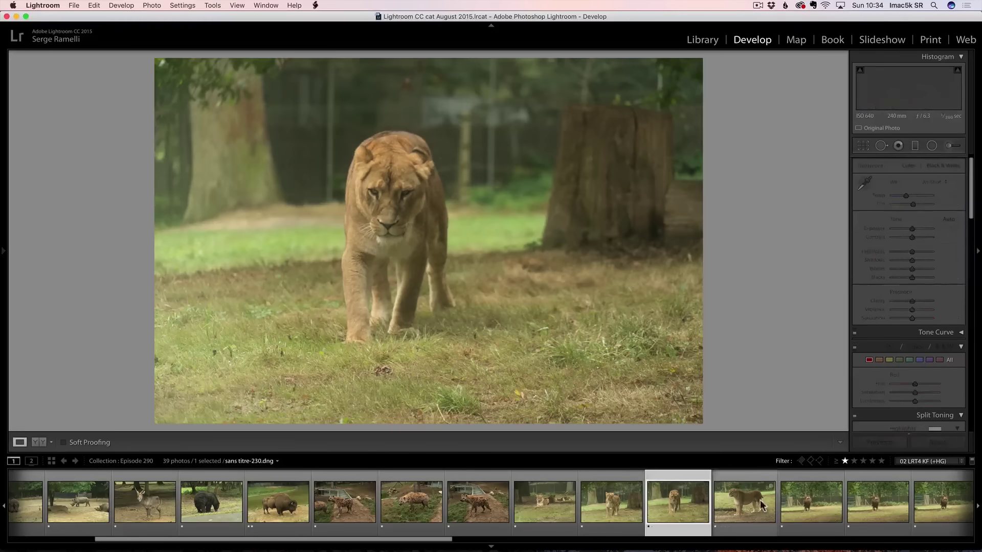
{"action": "left_click", "coordinate": [760, 505]}
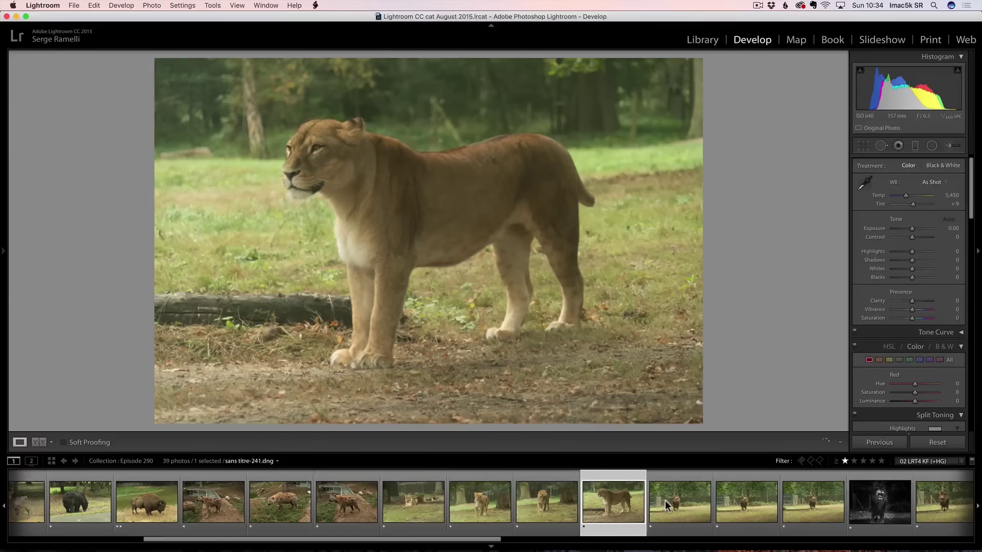
Step: View the roaring lion photos and compare them with the black-and-white retouched version
{"action": "left_click", "coordinate": [621, 500]}
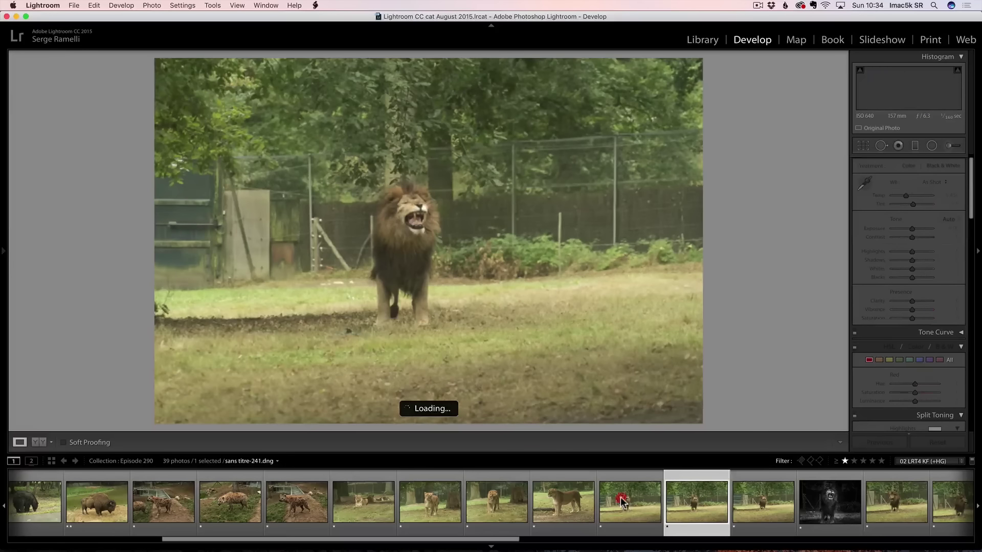
{"action": "left_click", "coordinate": [621, 501]}
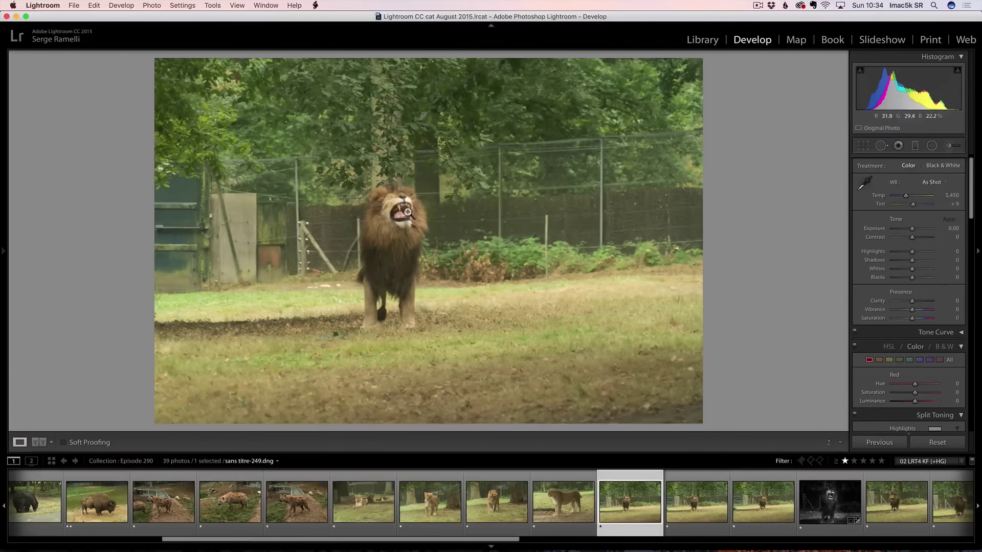
{"action": "left_click", "coordinate": [701, 506]}
{"action": "left_click", "coordinate": [768, 499]}
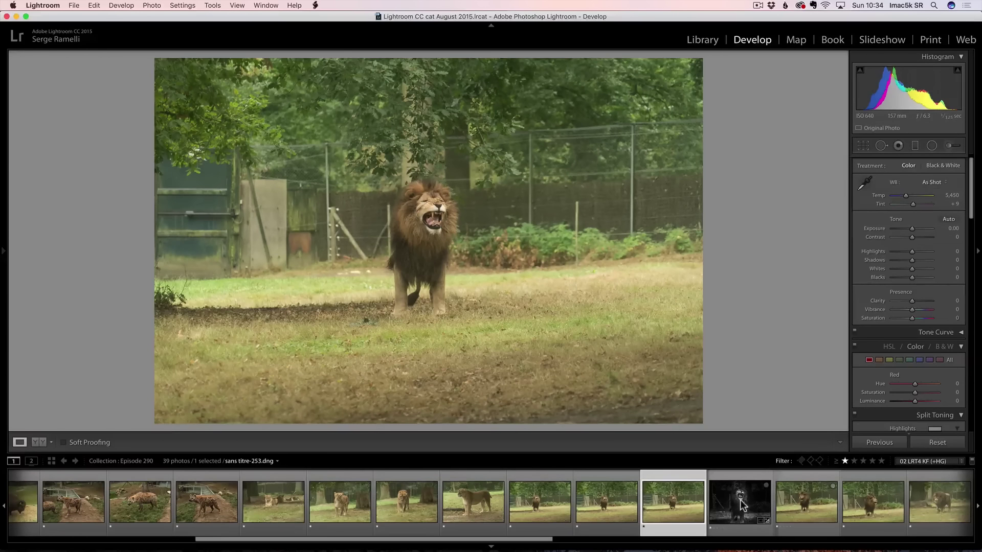
{"action": "left_click", "coordinate": [739, 505]}
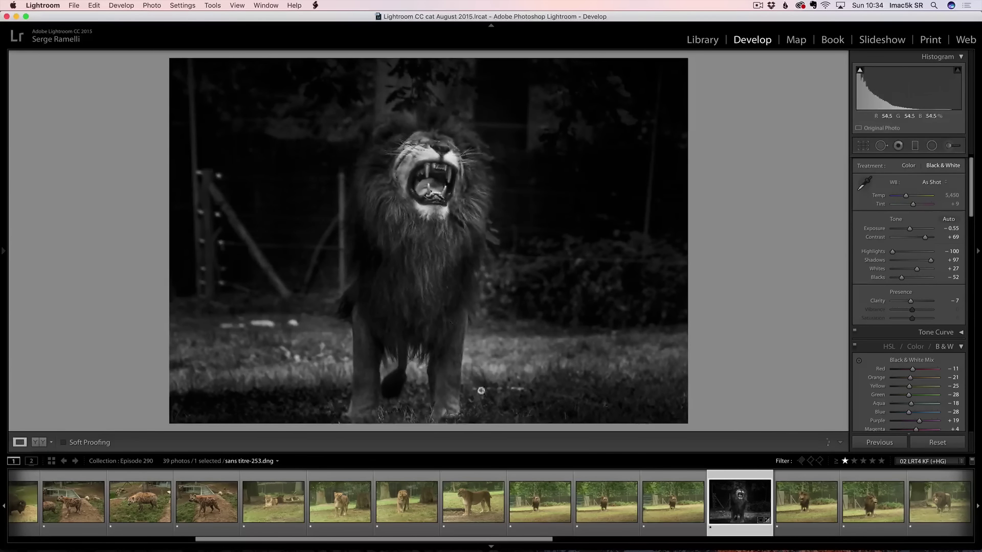
Step: Review the remaining color shots of the male lion, from standing by the fence to walking across the grass
{"action": "scroll", "coordinate": [773, 526], "scroll_direction": "down", "scroll_amount": 3}
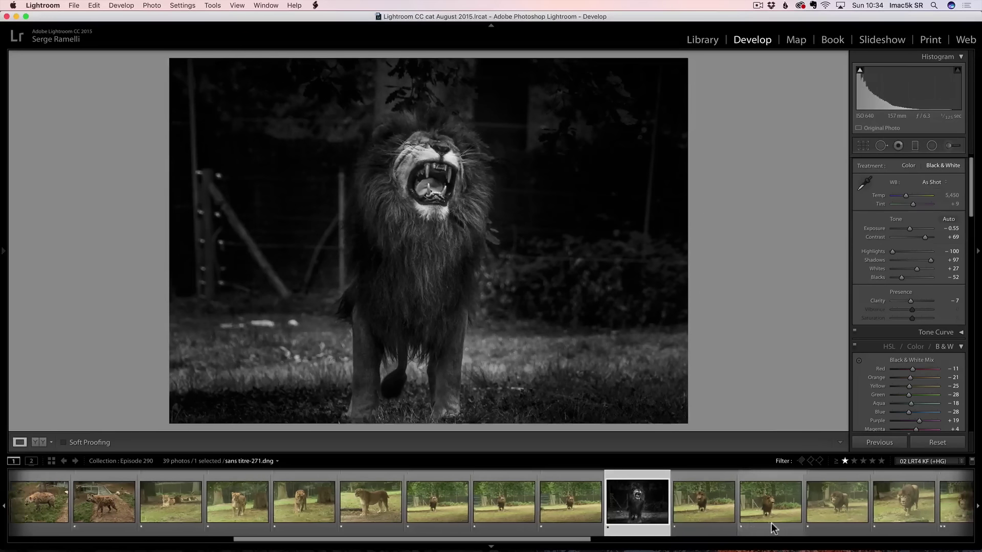
{"action": "left_click", "coordinate": [695, 509]}
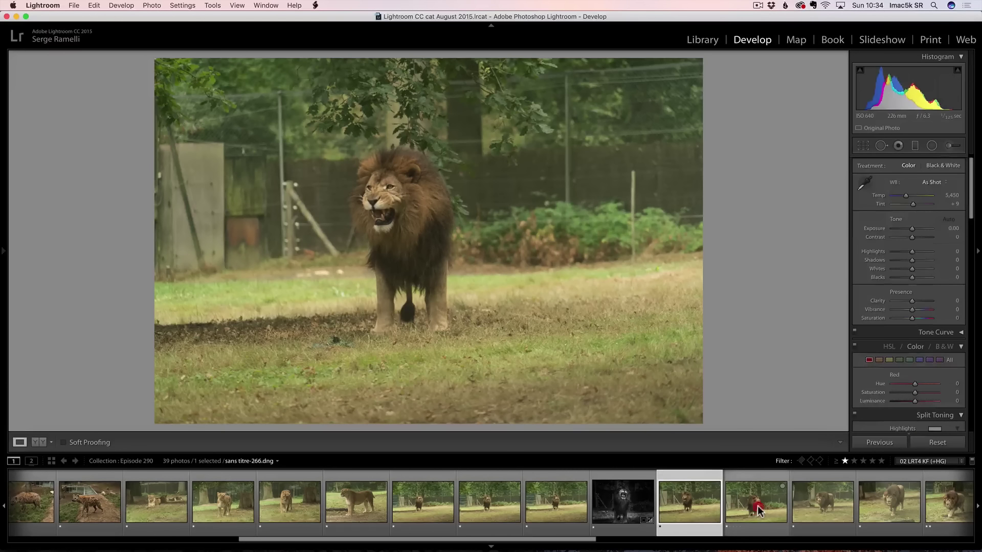
{"action": "left_click", "coordinate": [758, 507]}
{"action": "left_click", "coordinate": [817, 503]}
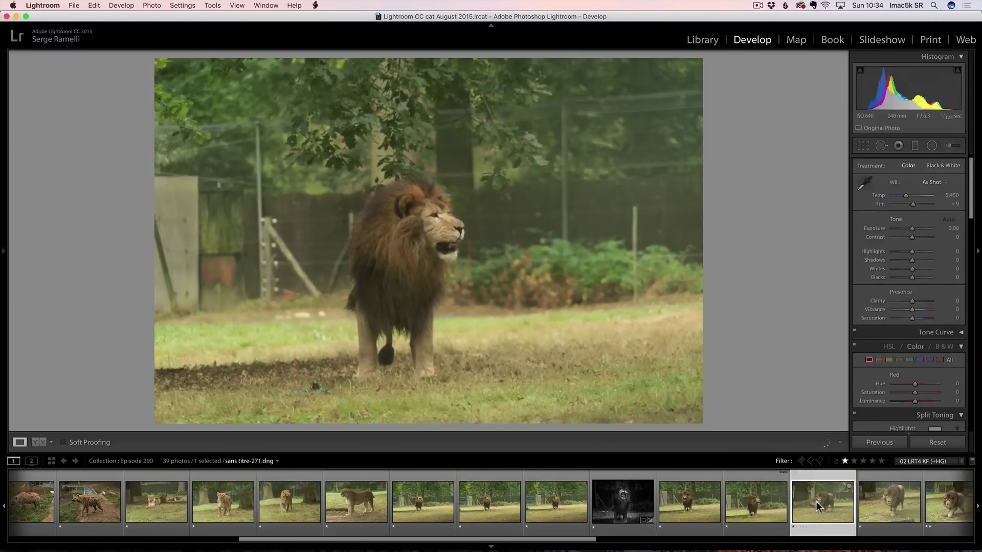
{"action": "key", "text": "Right"}
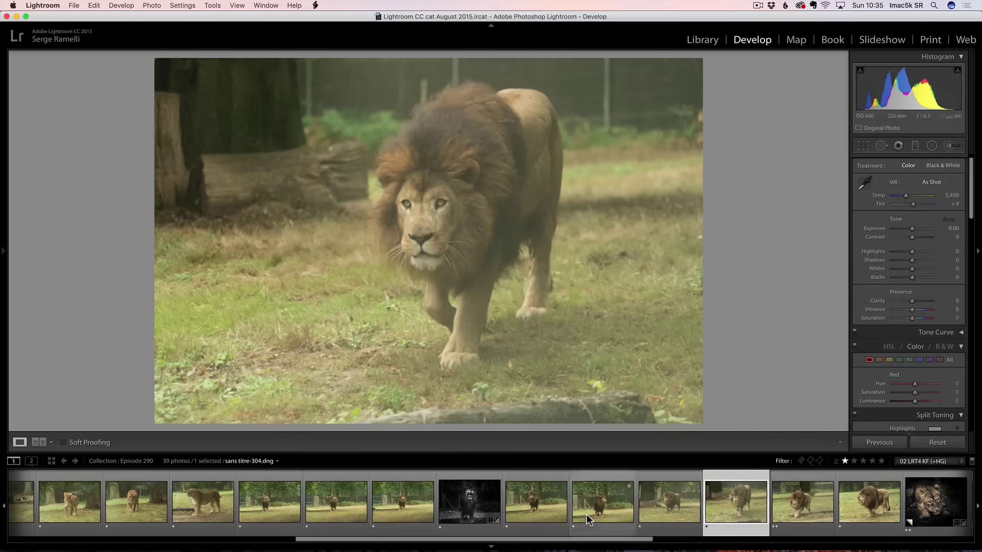
{"action": "scroll", "coordinate": [587, 514], "scroll_direction": "down", "scroll_amount": 3}
{"action": "left_click", "coordinate": [622, 504]}
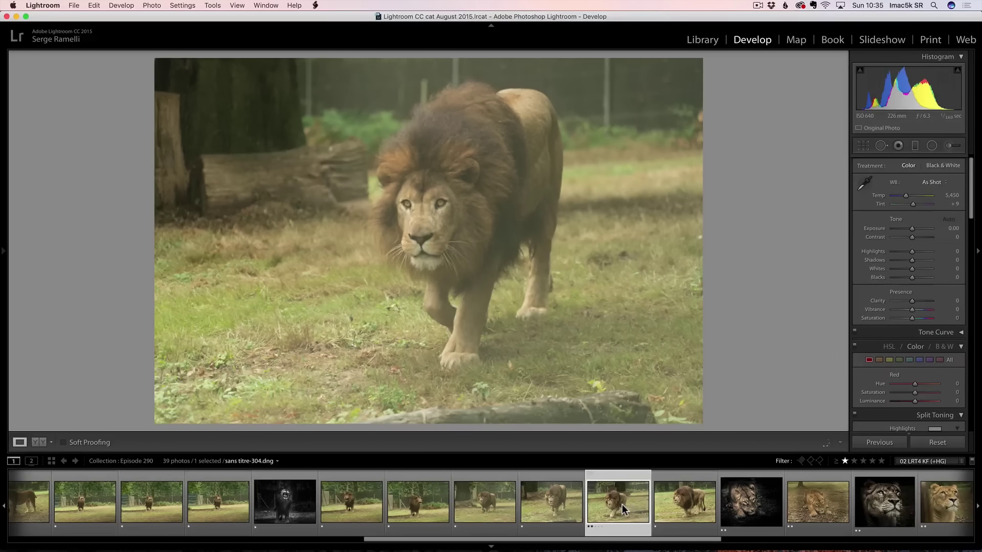
{"action": "left_click", "coordinate": [656, 503]}
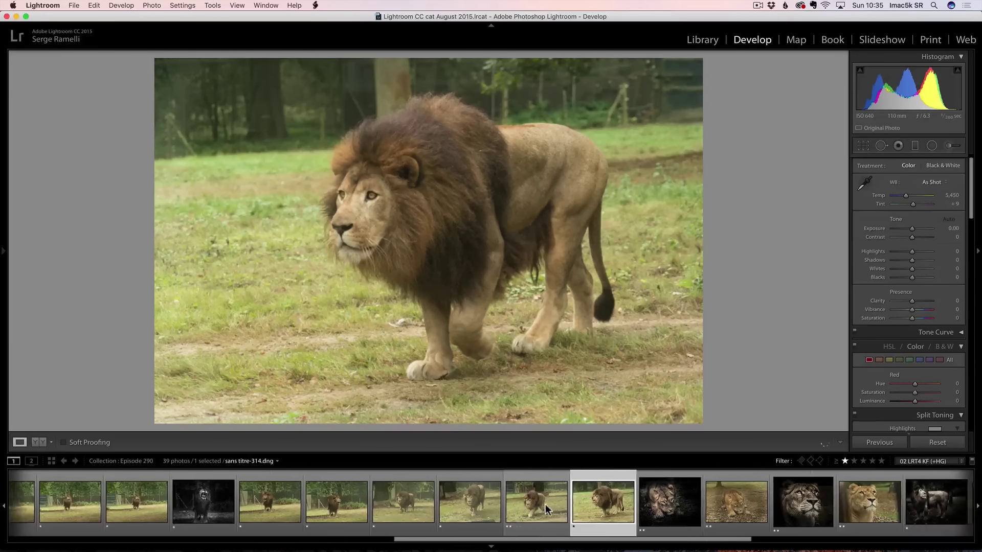
Step: Select the unedited color lioness close-up and set its Highlights to -100, Shadows to +100, Whites to +49 and Blacks to -76
{"action": "scroll", "coordinate": [545, 504], "scroll_direction": "down", "scroll_amount": 5}
{"action": "scroll", "coordinate": [561, 519], "scroll_direction": "down", "scroll_amount": 3}
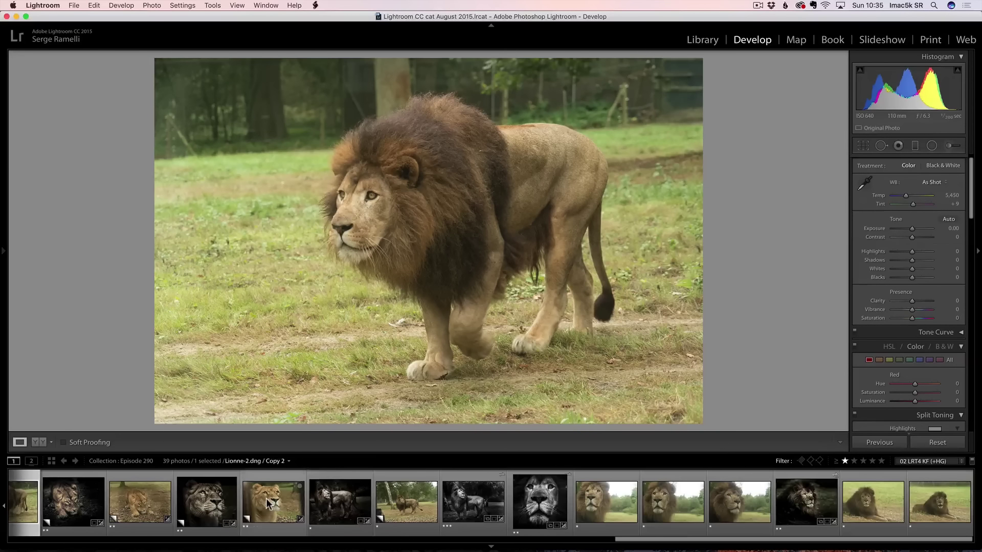
{"action": "left_click", "coordinate": [266, 502]}
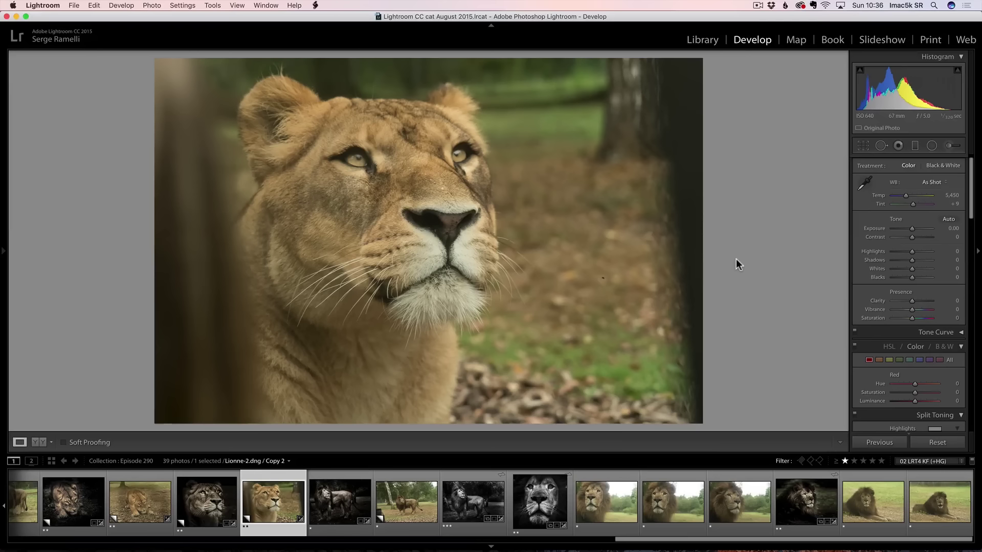
{"action": "scroll", "coordinate": [970, 212], "scroll_direction": "down", "scroll_amount": 1}
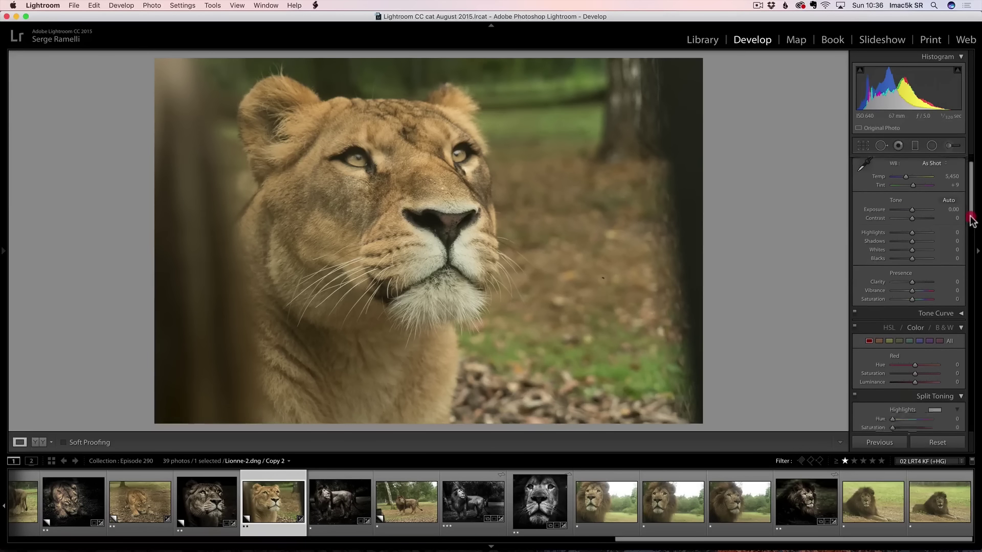
{"action": "scroll", "coordinate": [970, 211], "scroll_direction": "up", "scroll_amount": 2}
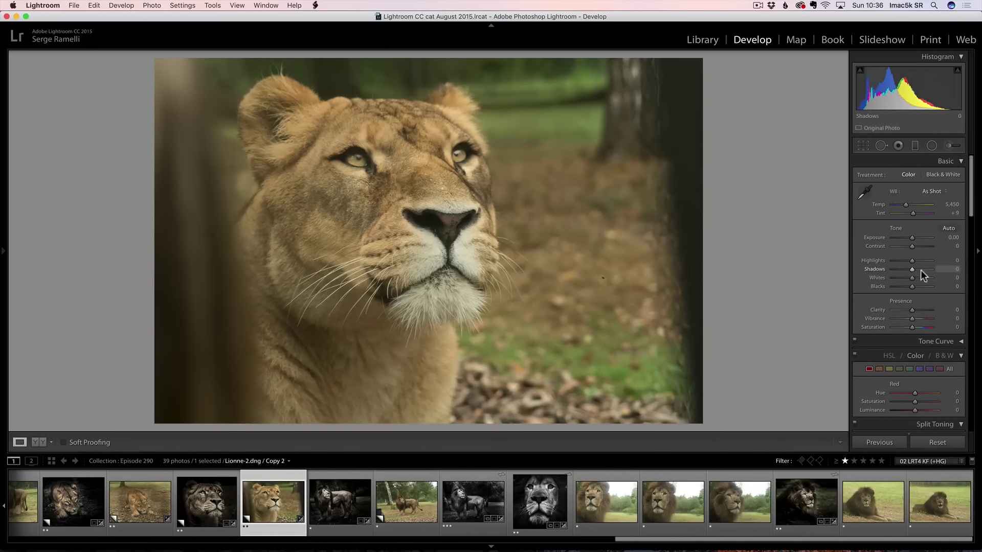
{"action": "mouse_move", "coordinate": [920, 270]}
{"action": "left_mouse_down"}
{"action": "mouse_move", "coordinate": [931, 269]}
{"action": "mouse_move", "coordinate": [883, 262]}
{"action": "mouse_move", "coordinate": [897, 287]}
{"action": "mouse_move", "coordinate": [921, 278]}
{"action": "left_mouse_up"}
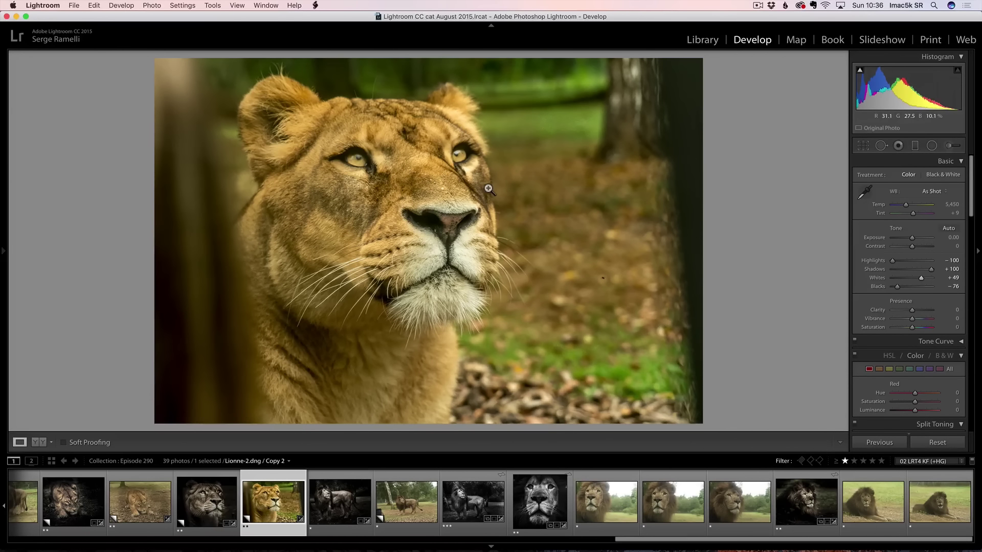
Step: Set the lioness close-up's Saturation to -66, Exposure to -0.20, Contrast to +54 and Clarity to +55
{"action": "left_click_drag", "start_coordinate": [907, 327], "coordinate": [898, 328]}
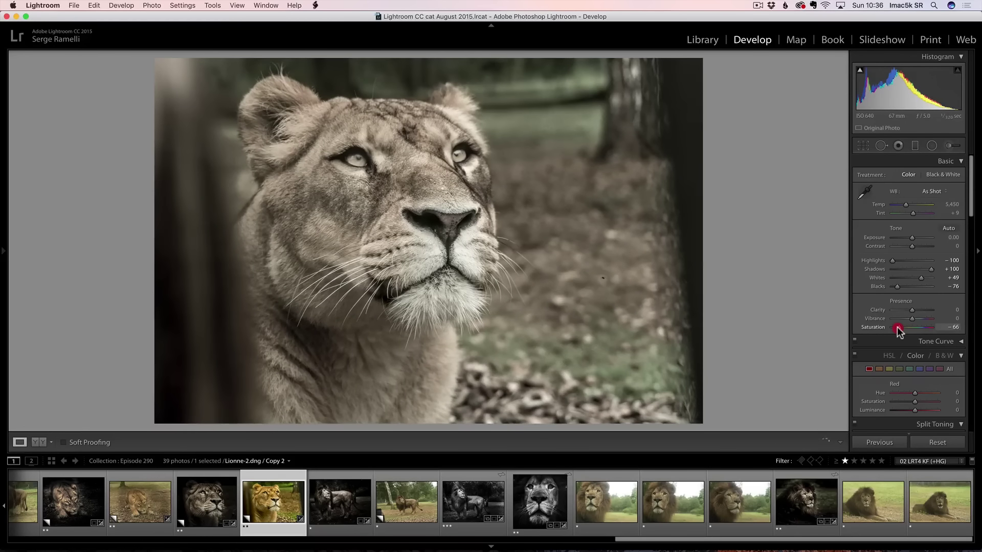
{"action": "left_click", "coordinate": [910, 237]}
{"action": "left_click_drag", "start_coordinate": [910, 236], "coordinate": [911, 237]}
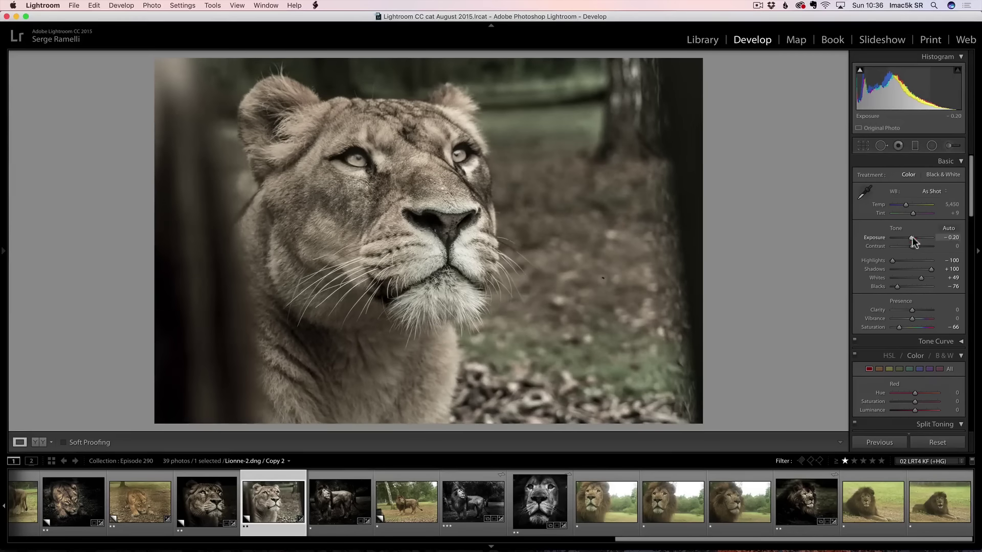
{"action": "left_click", "coordinate": [922, 247]}
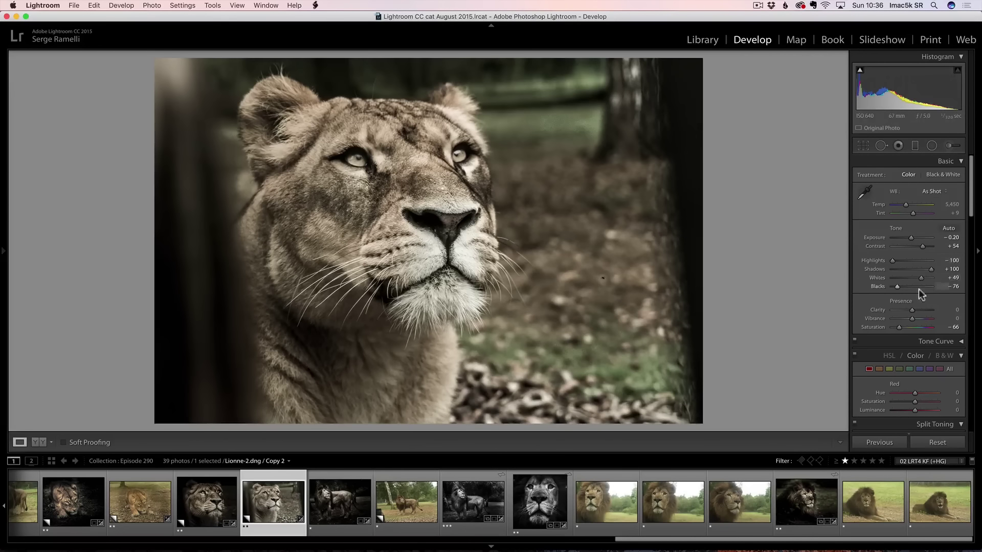
{"action": "left_click", "coordinate": [922, 310]}
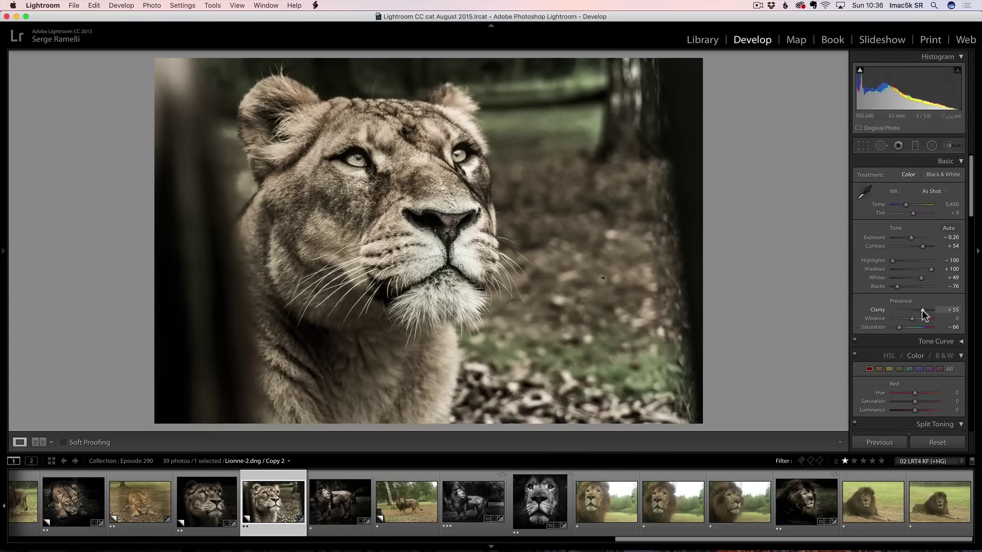
Step: Add a near-vertical graduated filter running from the background beside the lioness's muzzle inward to her cheek
{"action": "scroll", "coordinate": [897, 287], "scroll_direction": "down", "scroll_amount": 2}
{"action": "scroll", "coordinate": [897, 287], "scroll_direction": "up", "scroll_amount": 2}
{"action": "left_click", "coordinate": [915, 146]}
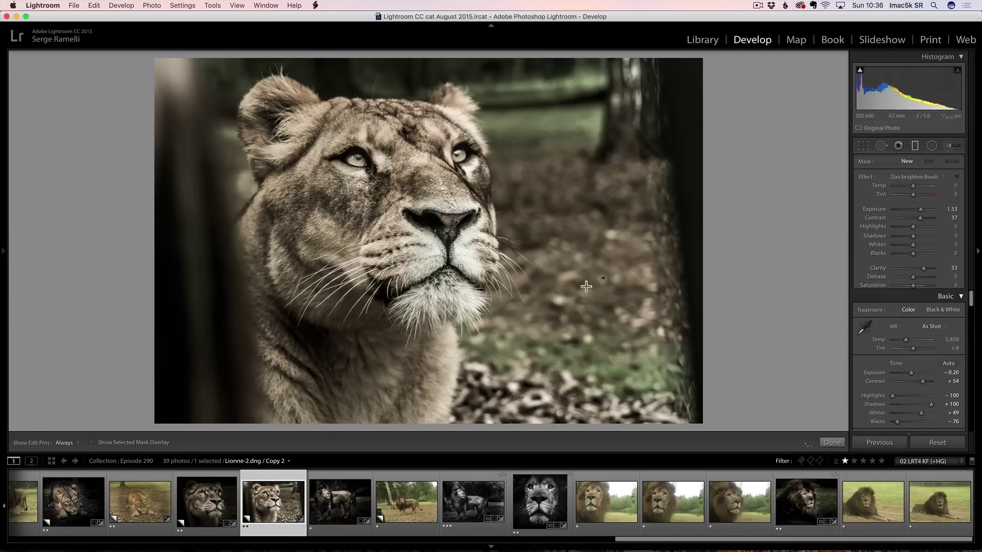
{"action": "left_click_drag", "start_coordinate": [609, 246], "coordinate": [361, 256]}
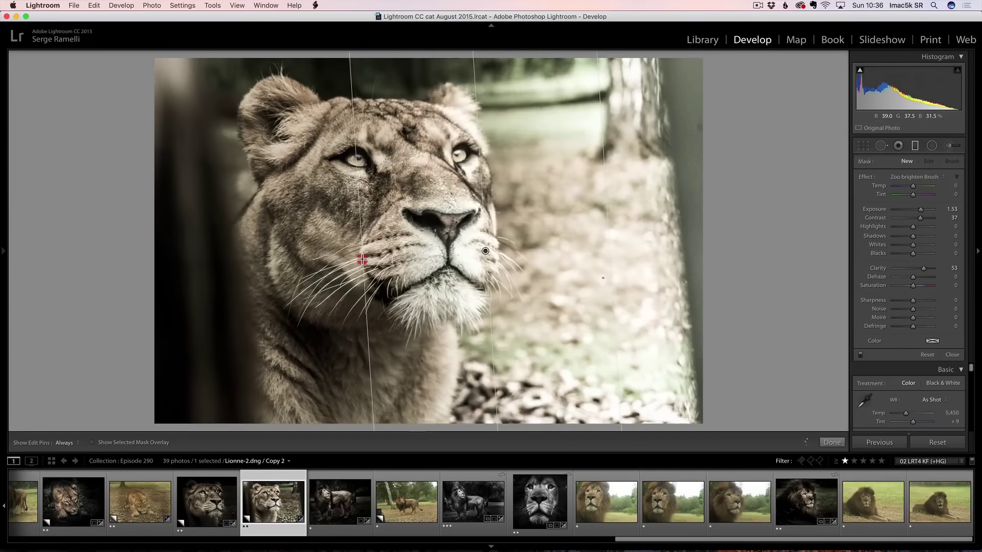
Step: Switch the graduated filter's effect to Exposure and set Exposure to -1.25, Noise to 100 and Clarity to -30
{"action": "left_click", "coordinate": [898, 177]}
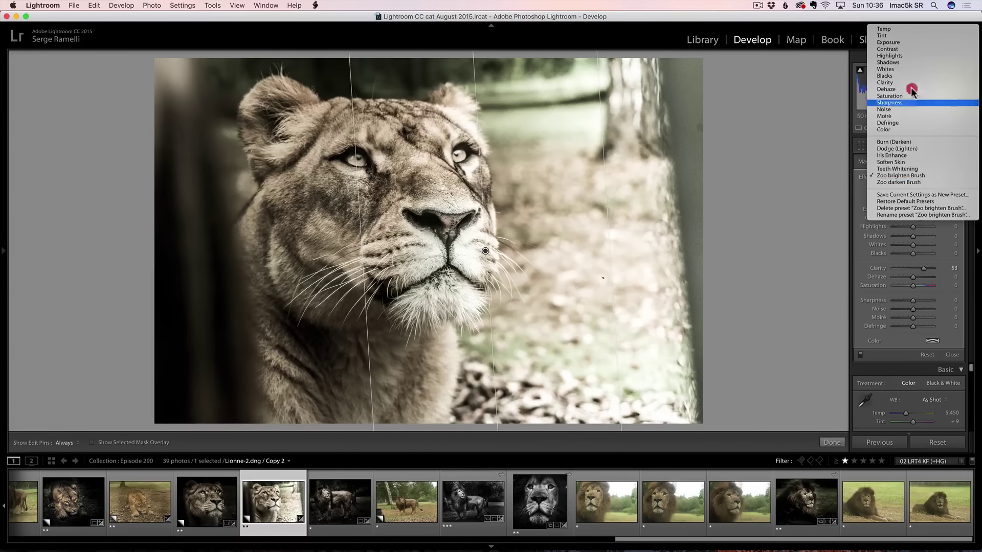
{"action": "left_click", "coordinate": [912, 42]}
{"action": "left_click_drag", "start_coordinate": [919, 209], "coordinate": [907, 213]}
{"action": "left_click_drag", "start_coordinate": [917, 308], "coordinate": [936, 309]}
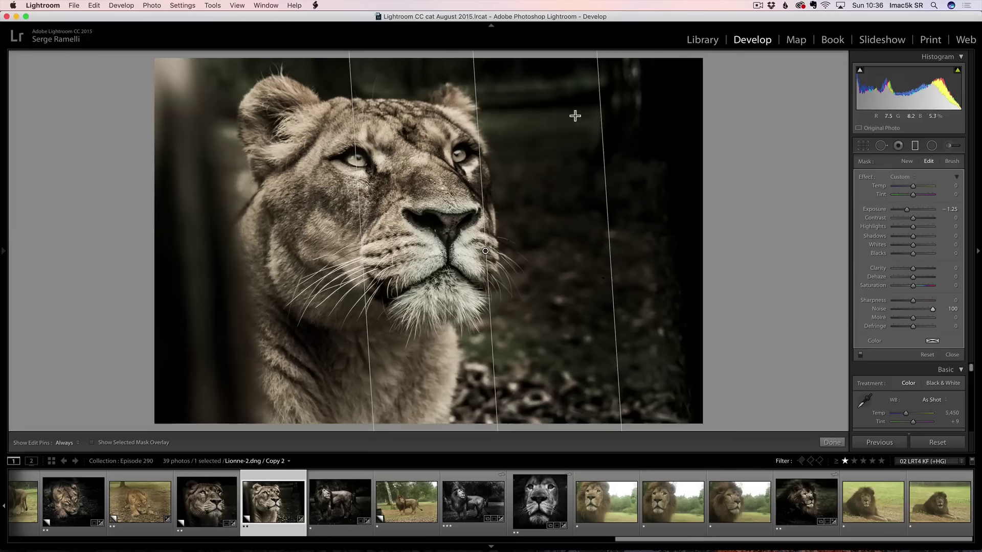
{"action": "left_click_drag", "start_coordinate": [912, 269], "coordinate": [909, 271]}
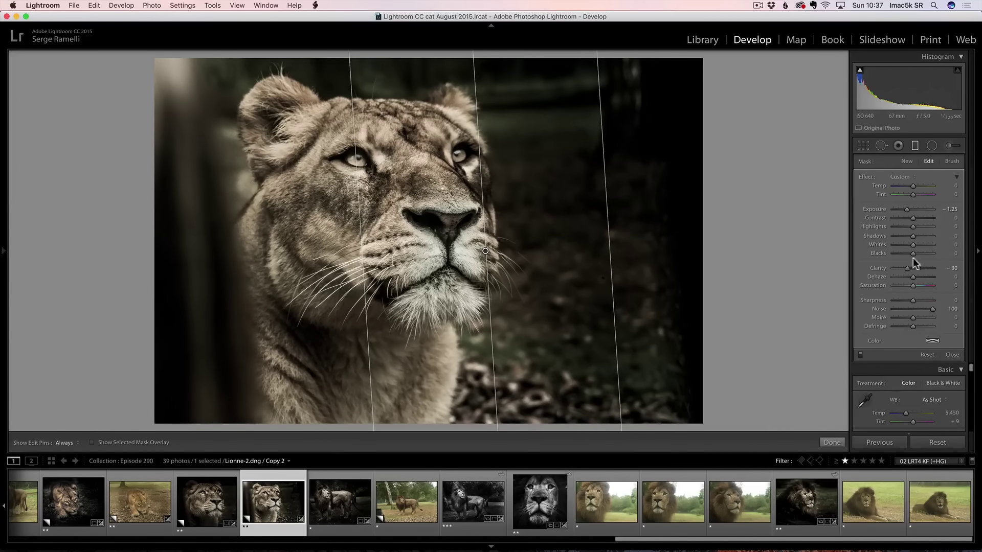
Step: Add matching dark graduated filters over the area behind the lioness's cheek, above her forehead and below her chin, and close the filter tool
{"action": "left_click_drag", "start_coordinate": [272, 256], "coordinate": [480, 249]}
{"action": "left_click_drag", "start_coordinate": [379, 249], "coordinate": [274, 259]}
{"action": "left_click_drag", "start_coordinate": [401, 84], "coordinate": [409, 222]}
{"action": "left_click_drag", "start_coordinate": [402, 150], "coordinate": [399, 110]}
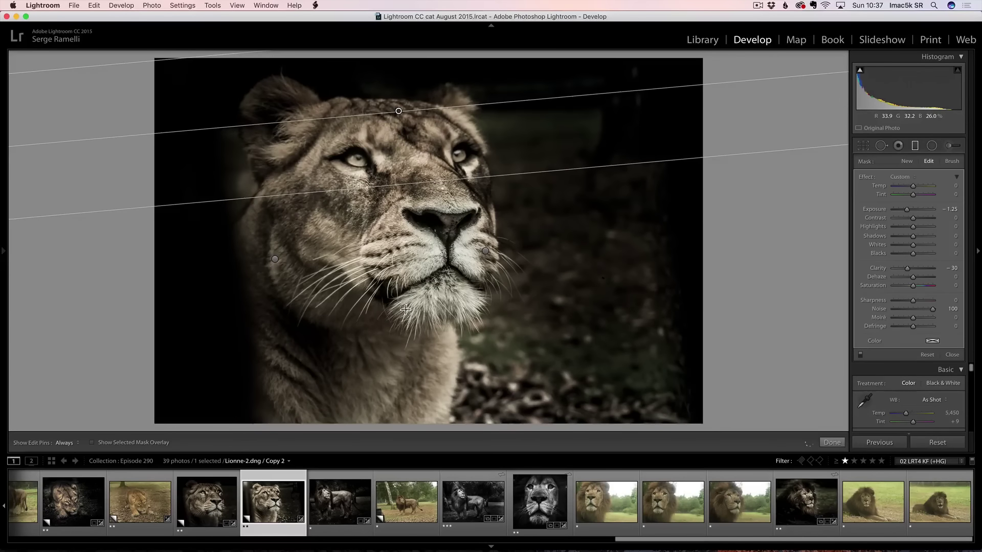
{"action": "left_click_drag", "start_coordinate": [425, 358], "coordinate": [420, 338]}
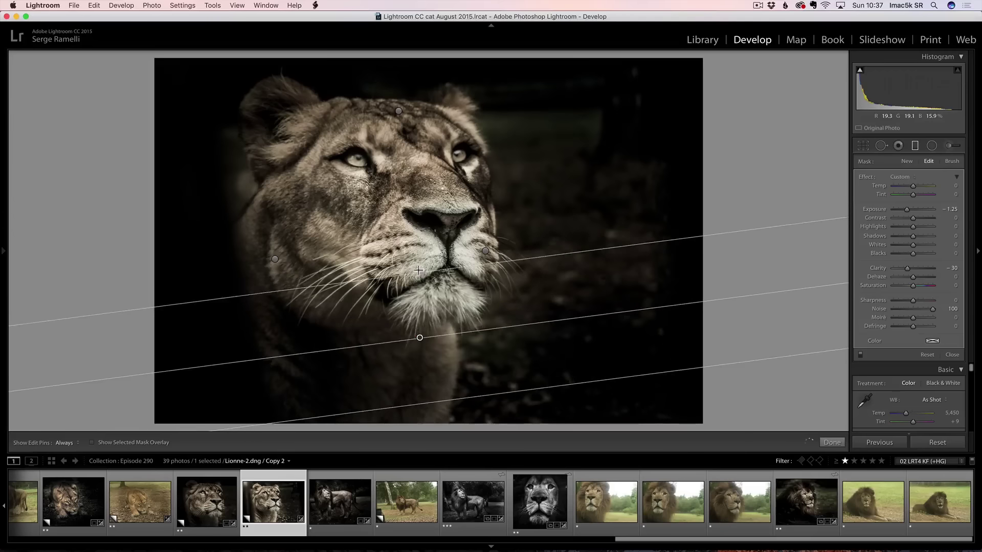
{"action": "left_click_drag", "start_coordinate": [418, 266], "coordinate": [418, 255]}
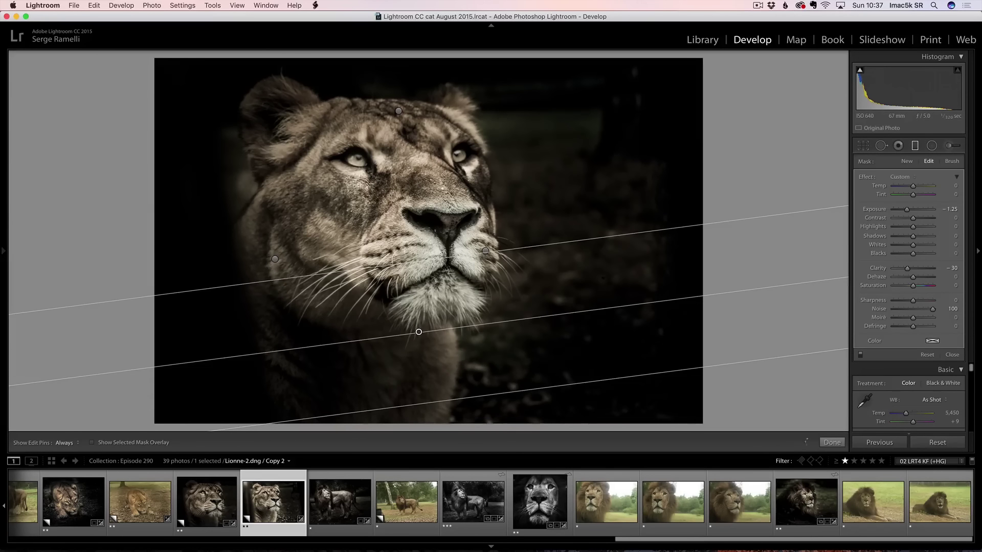
{"action": "left_click", "coordinate": [952, 355]}
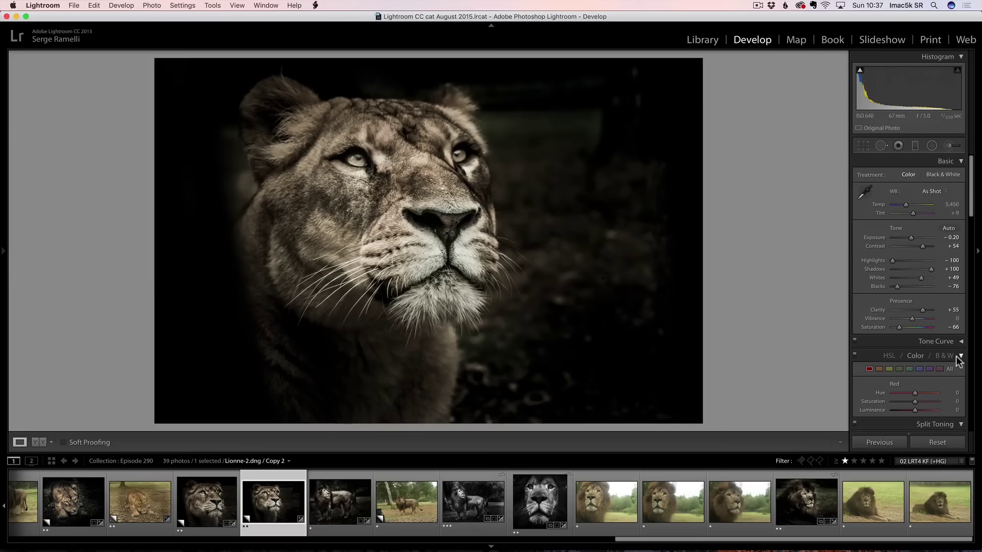
Step: Zoom in on the eyes and set Sharpening Amount to 98, Masking to 60 and noise reduction Luminance to 15
{"action": "scroll", "coordinate": [894, 287], "scroll_direction": "down", "scroll_amount": 10}
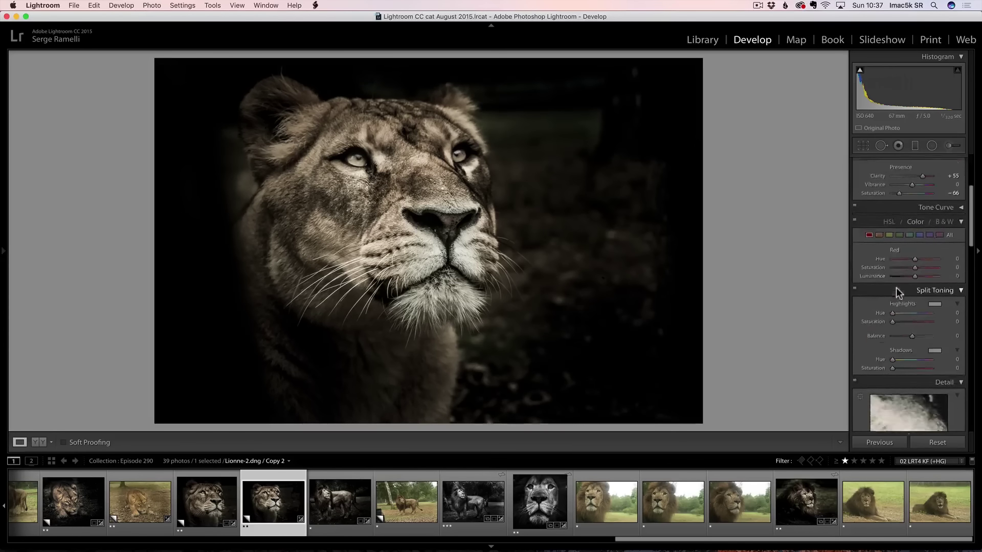
{"action": "scroll", "coordinate": [891, 288], "scroll_direction": "up", "scroll_amount": 3}
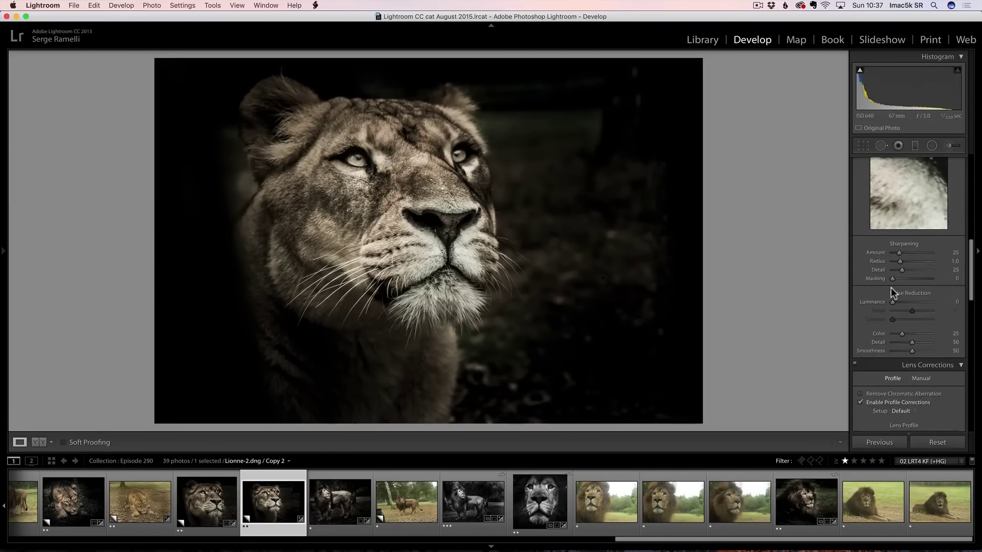
{"action": "left_click", "coordinate": [361, 168]}
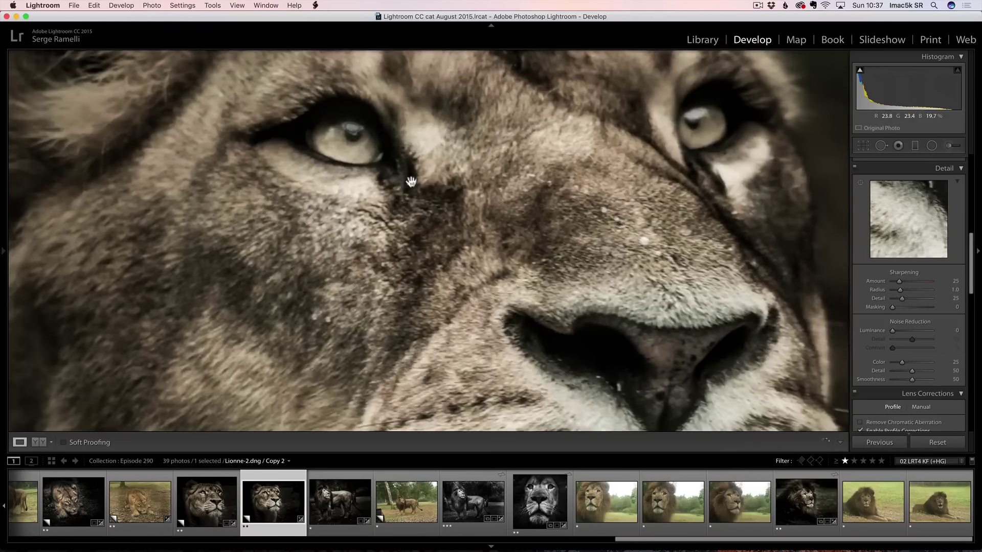
{"action": "scroll", "coordinate": [902, 304], "scroll_direction": "up", "scroll_amount": 2}
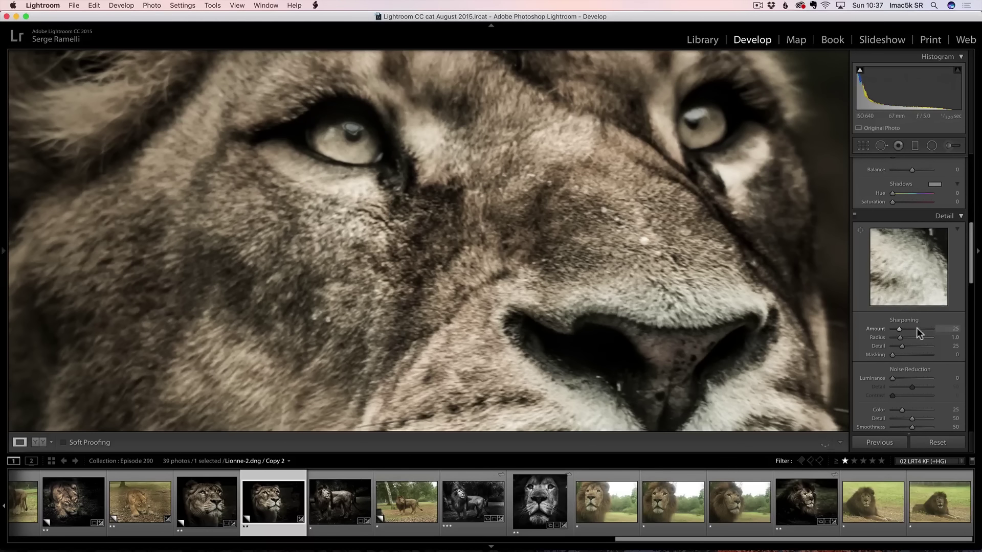
{"action": "left_click", "coordinate": [919, 329]}
{"action": "left_click_drag", "start_coordinate": [919, 330], "coordinate": [917, 329]}
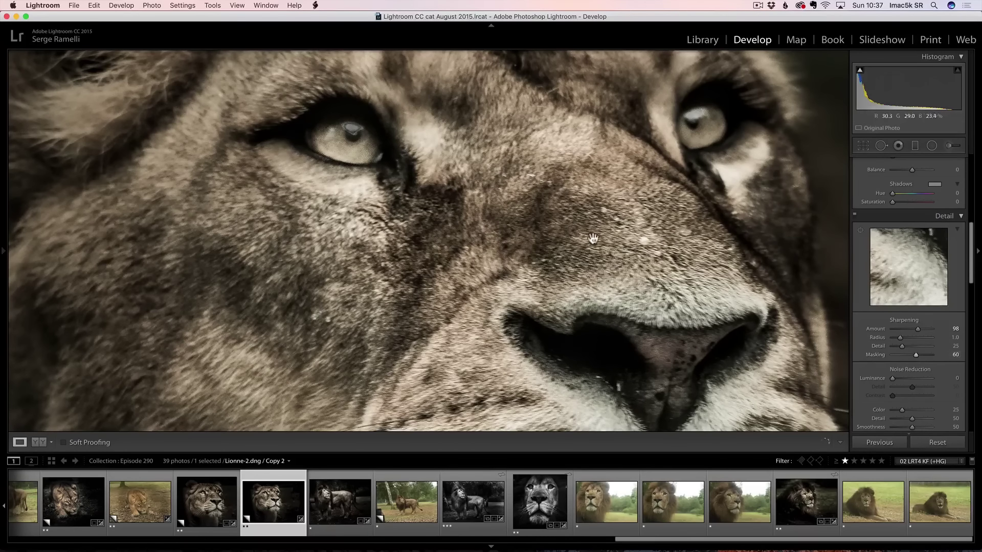
{"action": "left_click", "coordinate": [899, 379]}
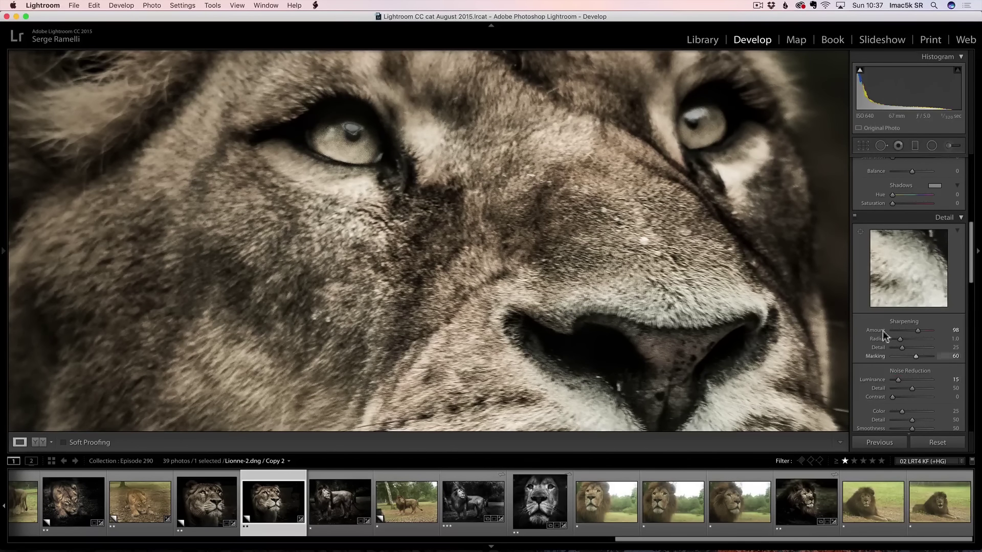
{"action": "left_click", "coordinate": [619, 231]}
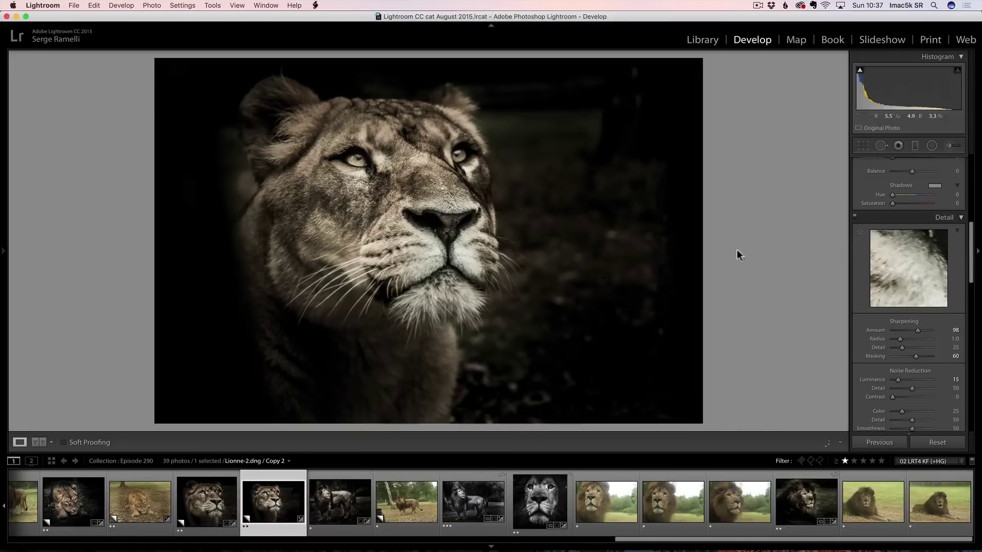
Step: Enable Remove Chromatic Aberration in the lens corrections for the lioness close-up
{"action": "scroll", "coordinate": [931, 312], "scroll_direction": "down", "scroll_amount": 5}
{"action": "left_click", "coordinate": [861, 320]}
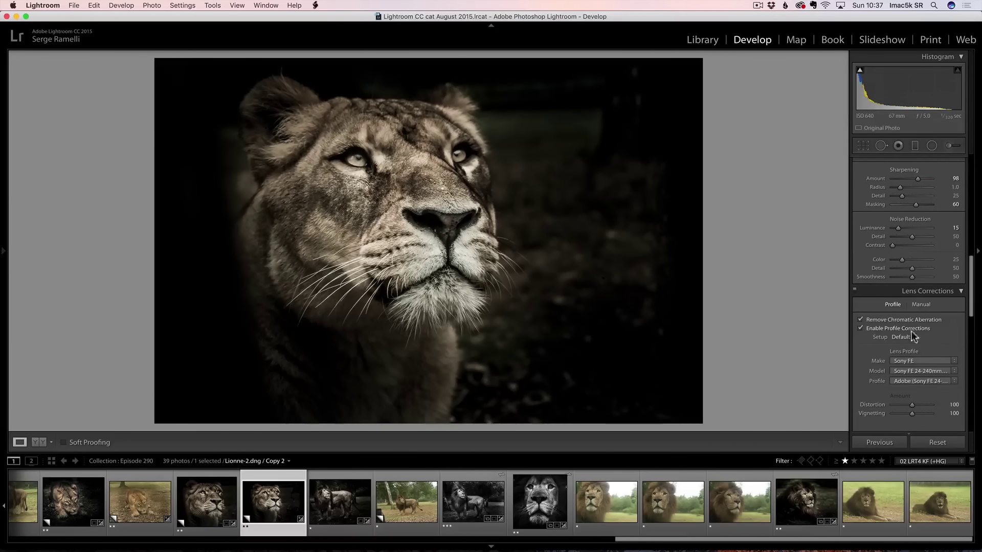
{"action": "scroll", "coordinate": [918, 282], "scroll_direction": "up", "scroll_amount": 5}
{"action": "scroll", "coordinate": [916, 282], "scroll_direction": "up", "scroll_amount": 3}
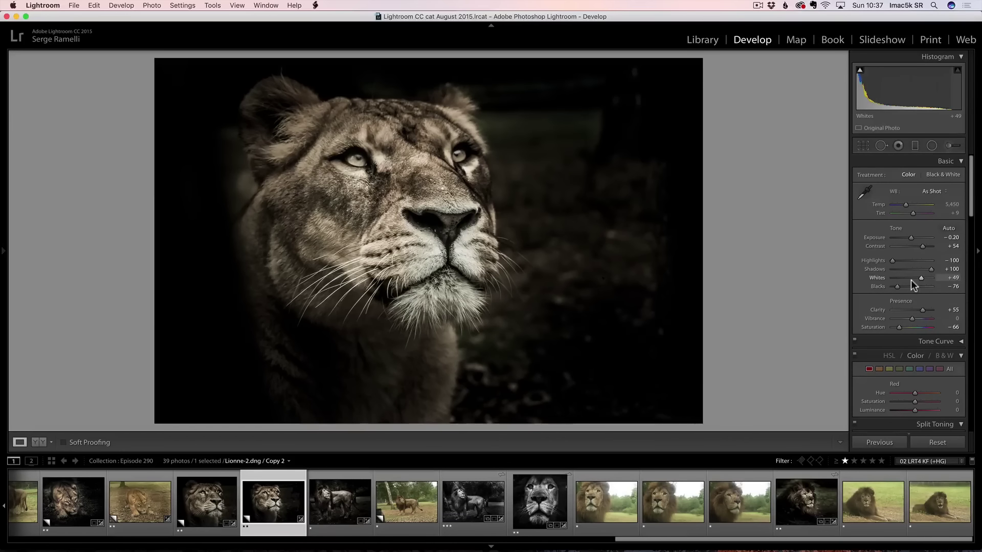
Step: Save the current develop settings as a preset named "ZOO Base II" in the ZOO folder
{"action": "left_click", "coordinate": [4, 254]}
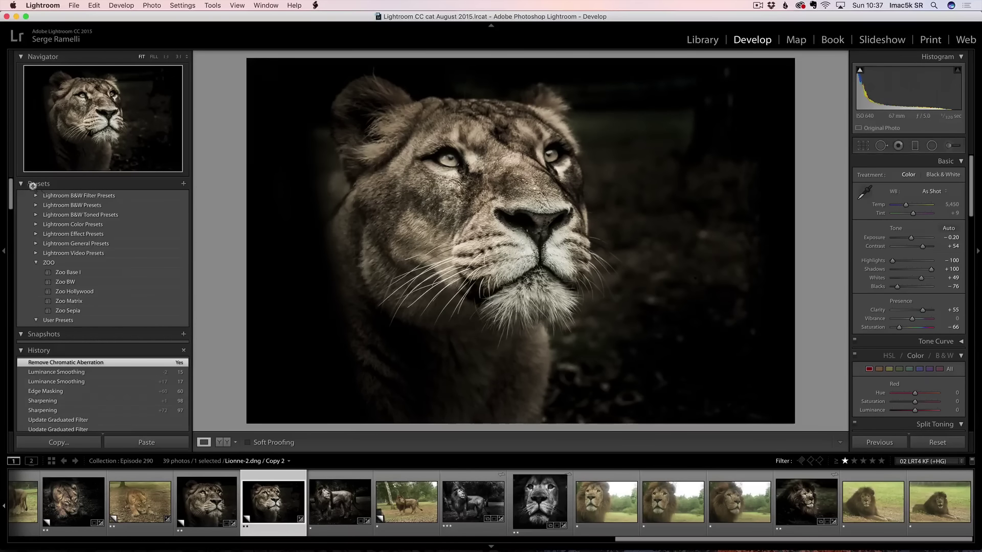
{"action": "left_click", "coordinate": [183, 184]}
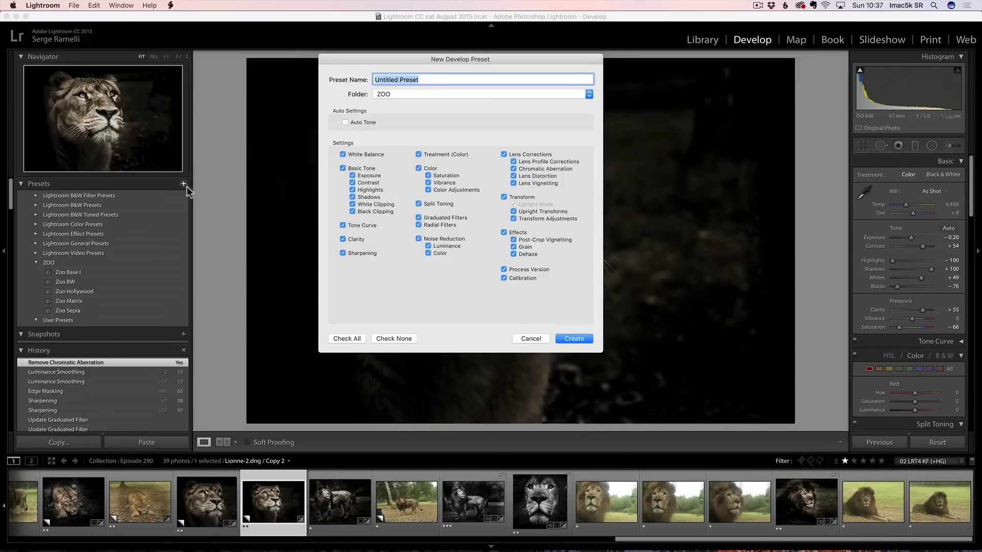
{"action": "left_click", "coordinate": [384, 94]}
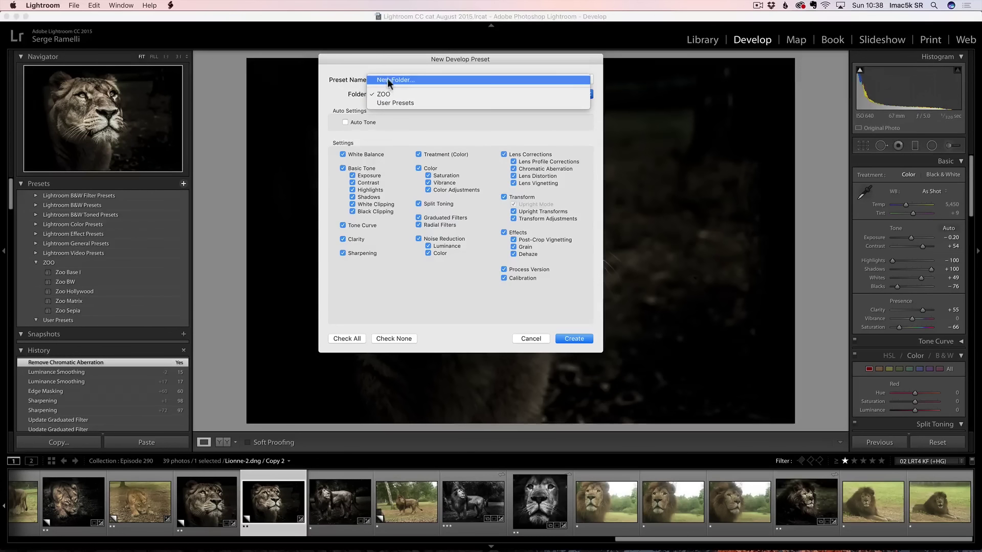
{"action": "left_click", "coordinate": [329, 92]}
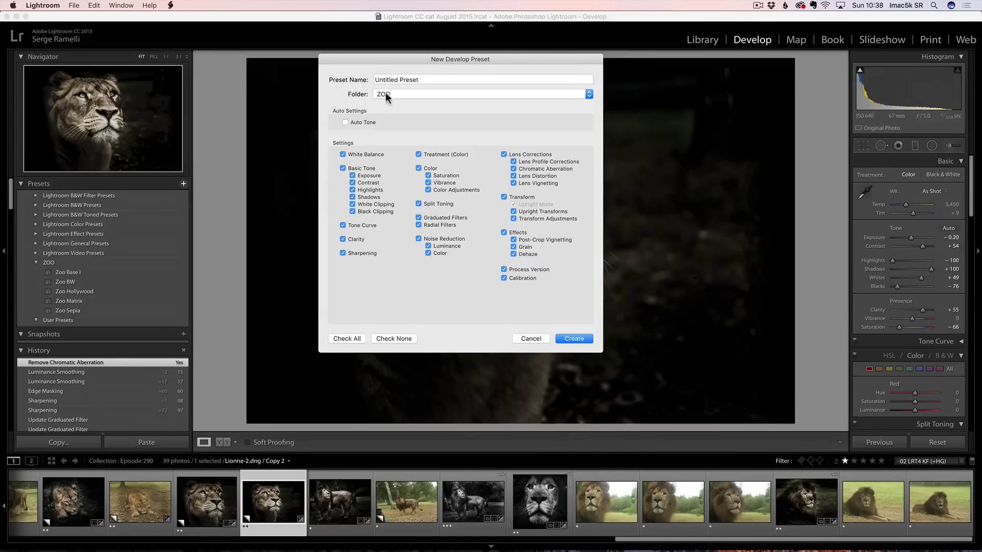
{"action": "triple_click", "coordinate": [404, 80]}
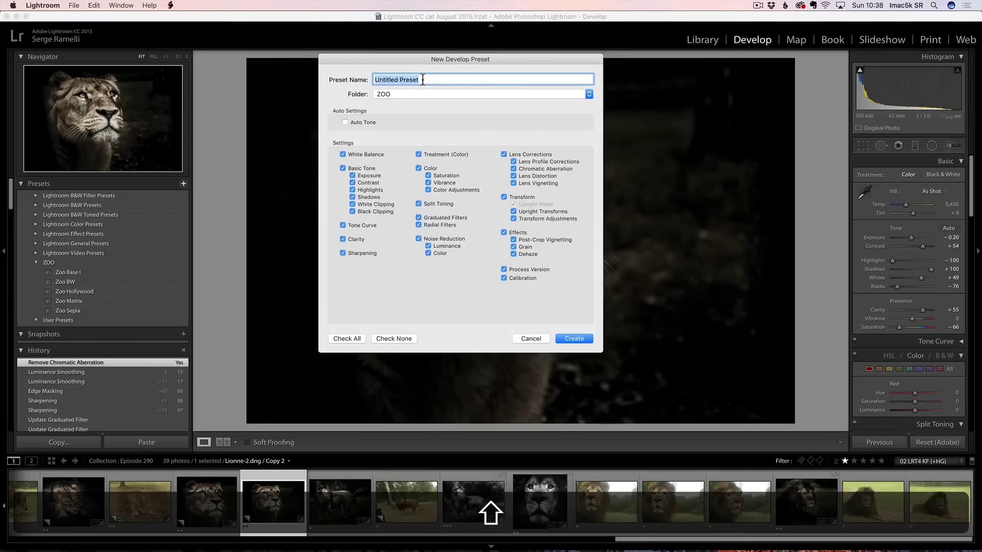
{"action": "type", "text": "ZOO Ba"}
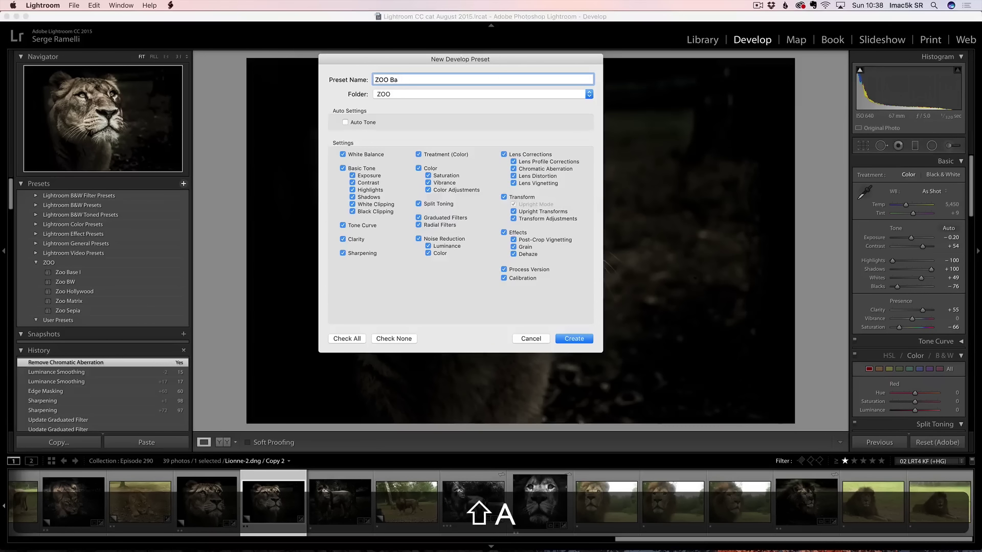
{"action": "type", "text": "S"}
{"action": "key", "text": "BackSpace"}
{"action": "type", "text": "se II"}
{"action": "left_click", "coordinate": [575, 338]}
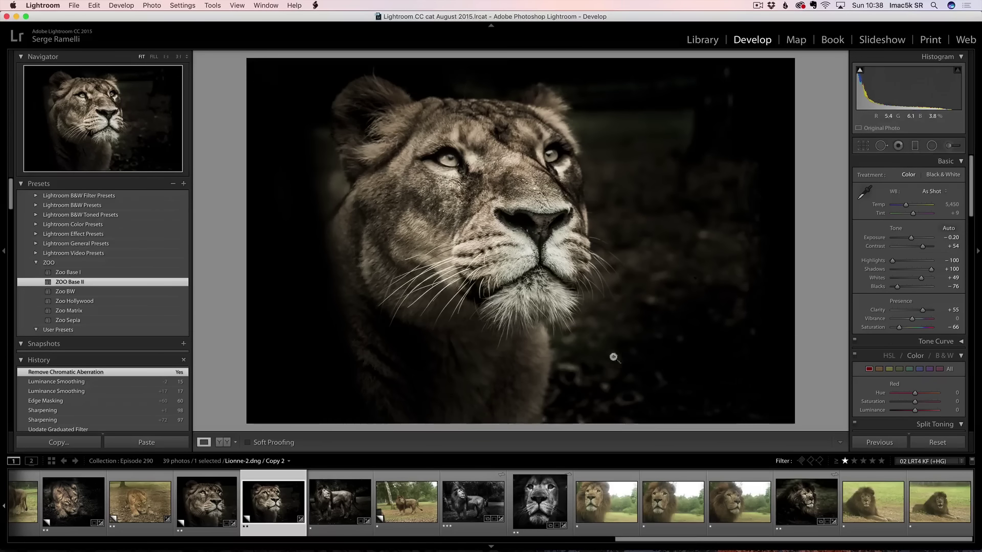
Step: Reset the lioness photo and try the Zoo Base I, ZOO Base II, Zoo BW, Zoo Hollywood, Zoo Matrix and Zoo Sepia presets in turn
{"action": "left_click", "coordinate": [942, 443]}
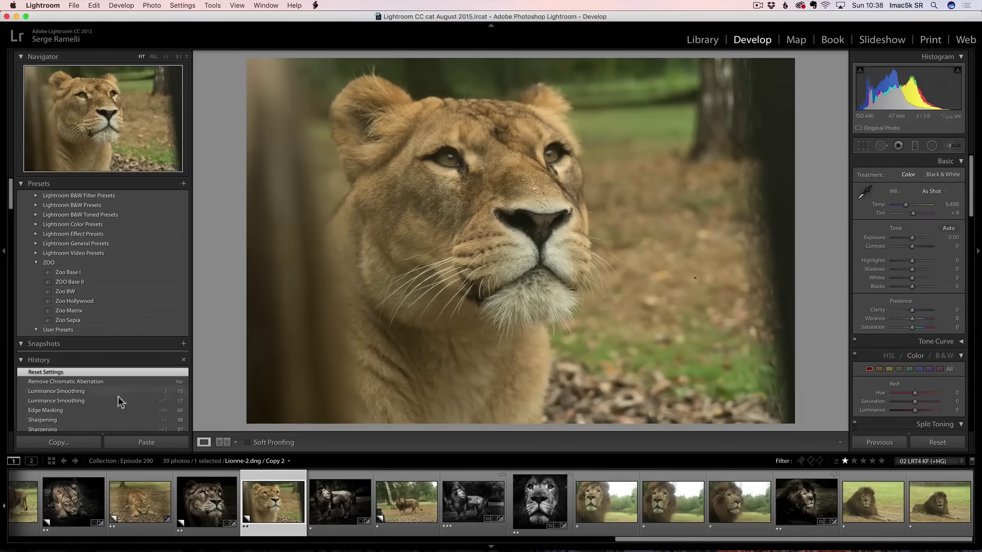
{"action": "left_click", "coordinate": [82, 274]}
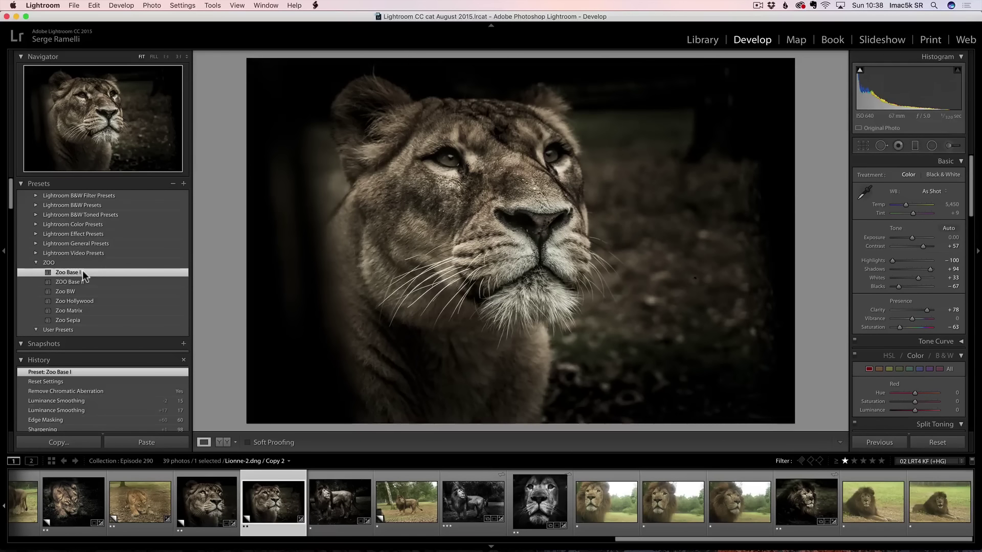
{"action": "left_click", "coordinate": [83, 281]}
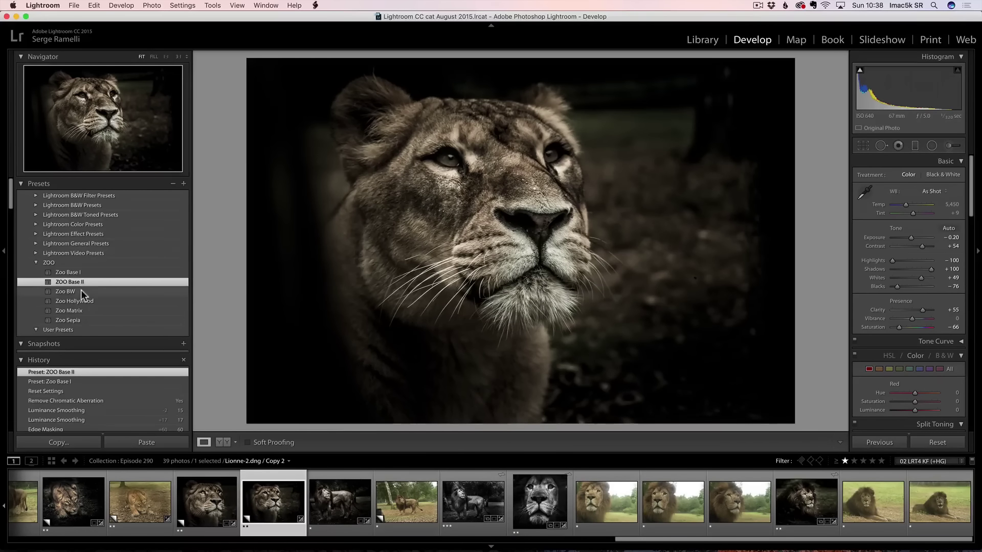
{"action": "left_click", "coordinate": [81, 290]}
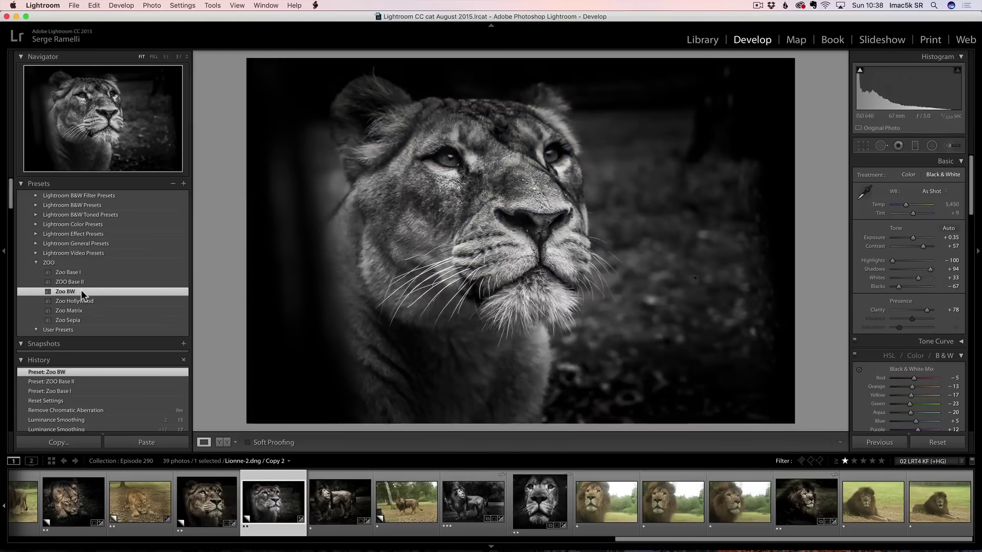
{"action": "left_click", "coordinate": [91, 302]}
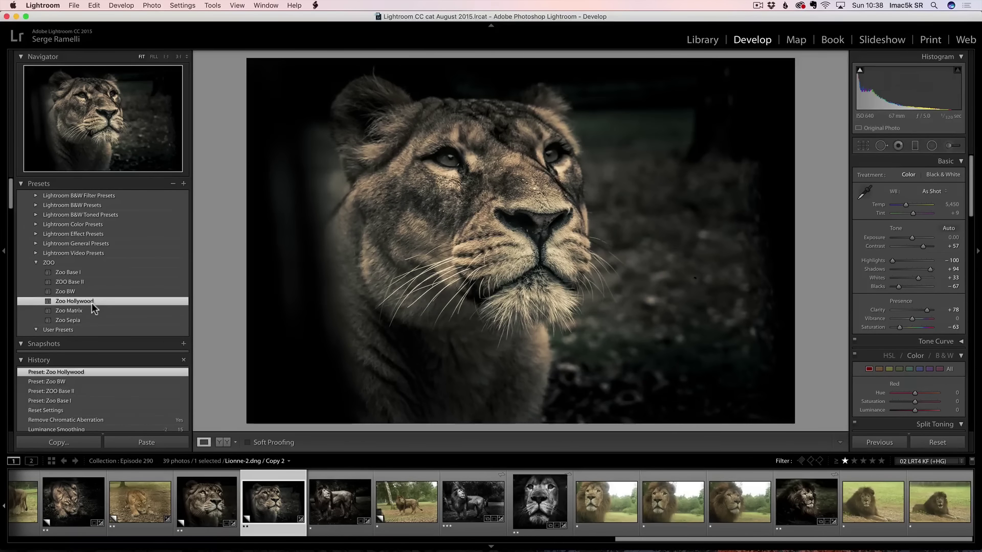
{"action": "left_click", "coordinate": [91, 310]}
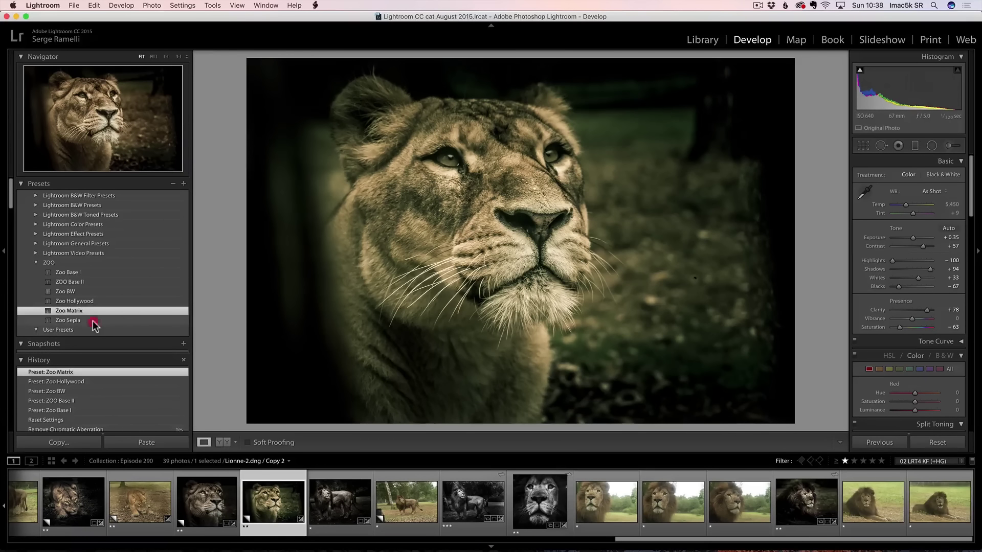
{"action": "left_click", "coordinate": [93, 320]}
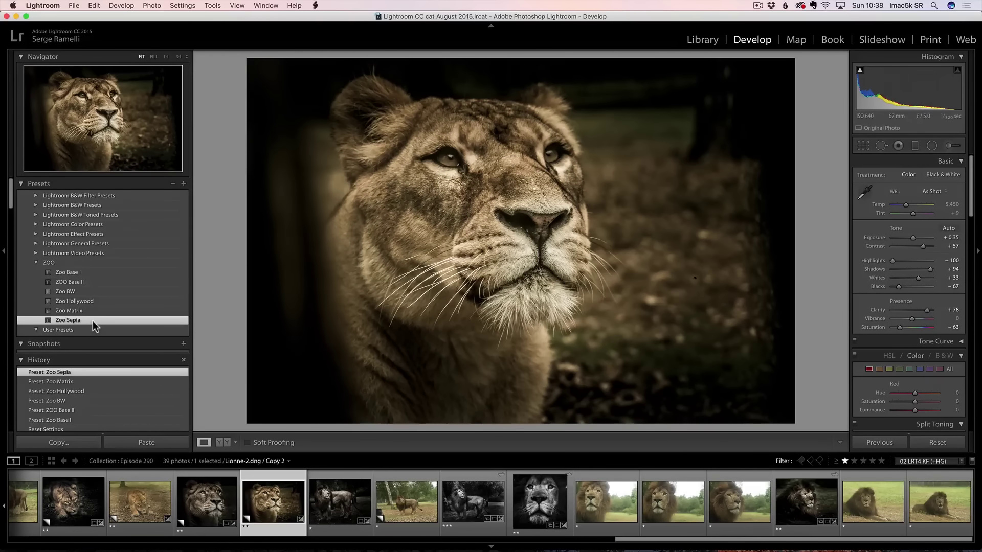
Step: Apply the ZOO Base II preset to the lioness close-up
{"action": "right_click", "coordinate": [87, 281]}
{"action": "left_click", "coordinate": [88, 281]}
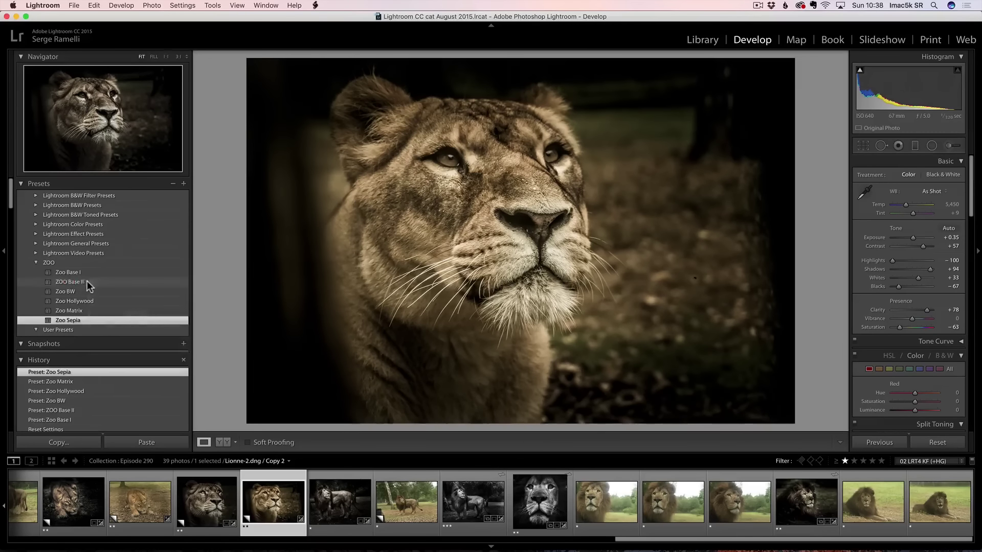
{"action": "left_click", "coordinate": [88, 281]}
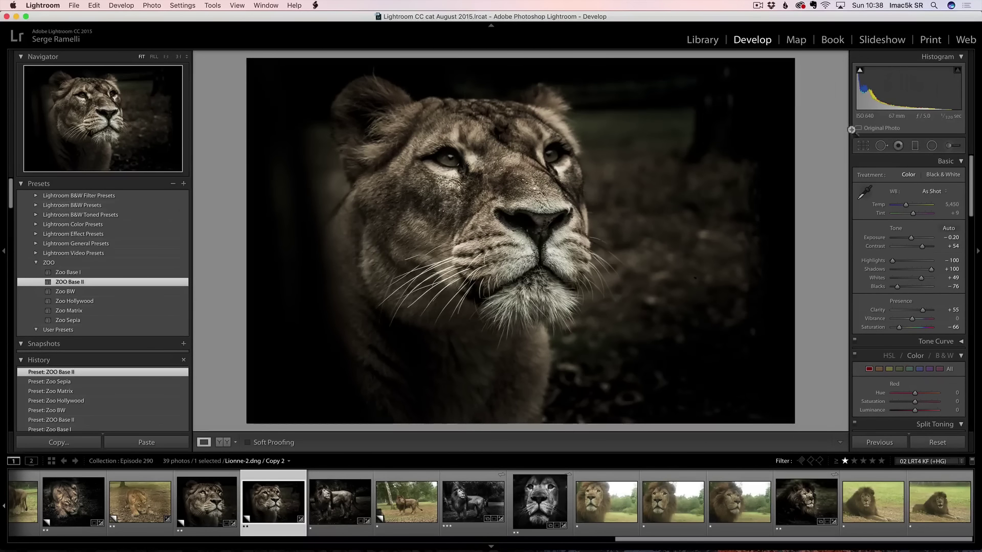
Step: Crop the photo tighter around the lioness's head, trimming the empty sides and the bottom, and apply the crop
{"action": "left_click", "coordinate": [862, 145]}
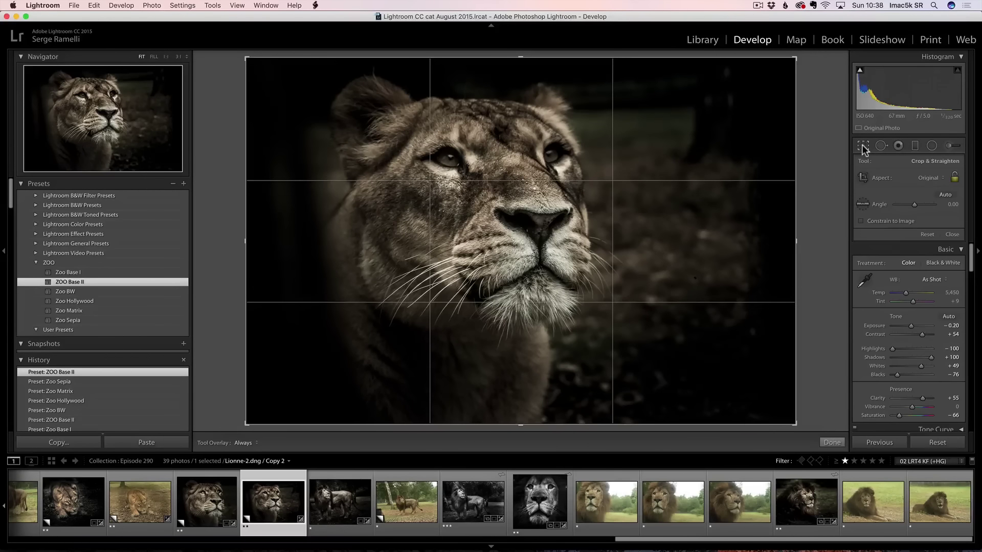
{"action": "left_click_drag", "start_coordinate": [247, 57], "coordinate": [272, 58]}
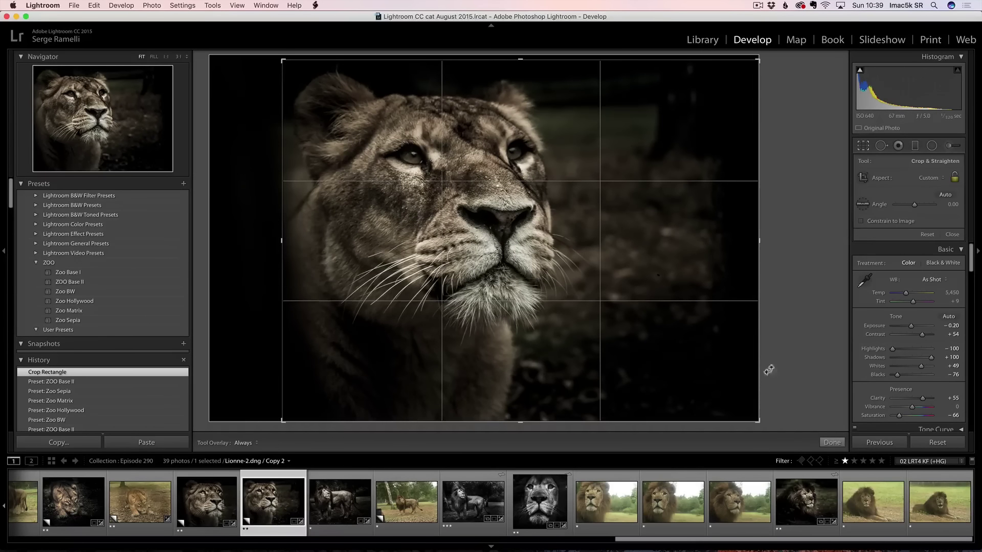
{"action": "left_click_drag", "start_coordinate": [757, 420], "coordinate": [701, 388]}
{"action": "key", "text": "Return"}
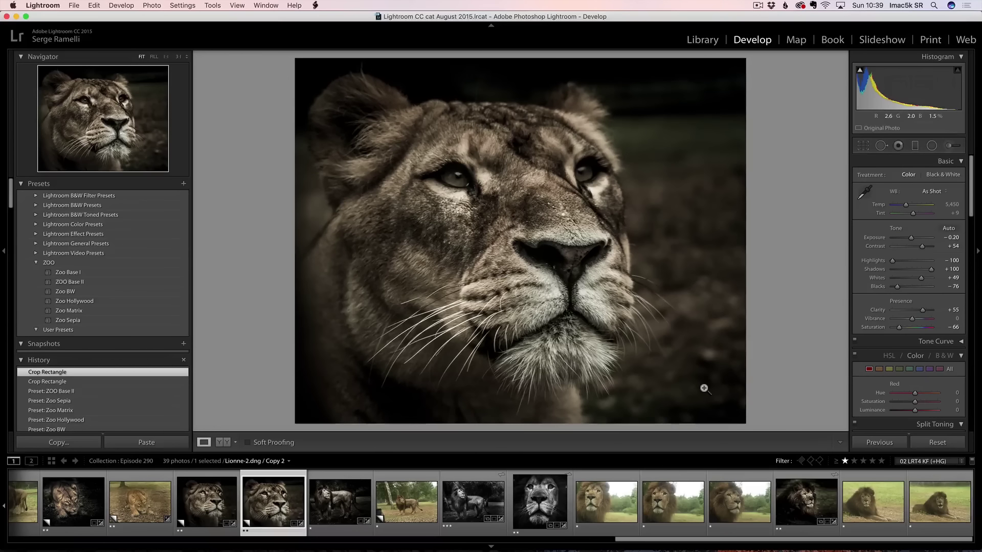
Step: Set up the adjustment brush with the Zoo darken Brush effect, using Exposure −1.05, Clarity 0 and Noise 100
{"action": "left_click", "coordinate": [950, 146]}
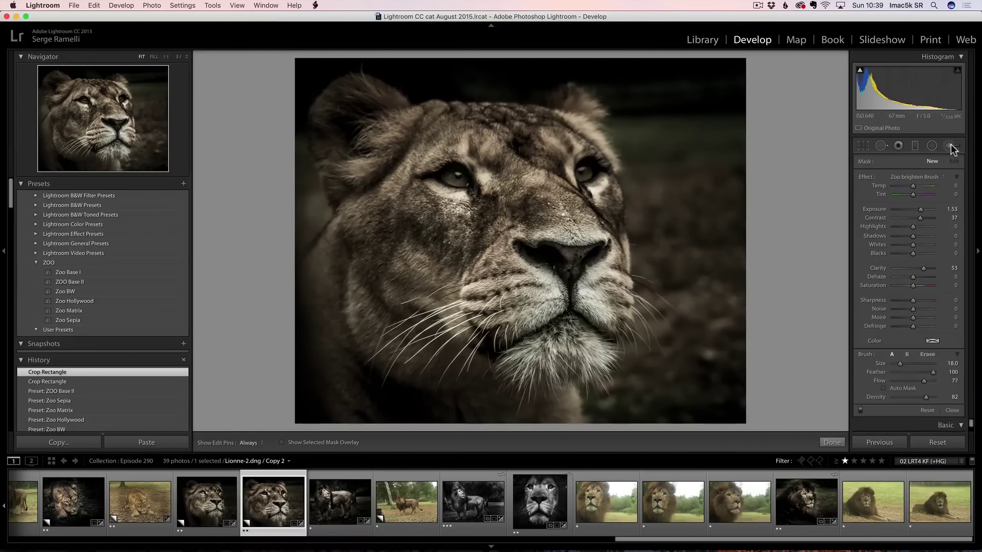
{"action": "left_click", "coordinate": [915, 177]}
{"action": "left_click", "coordinate": [902, 42]}
{"action": "left_click_drag", "start_coordinate": [915, 210], "coordinate": [904, 210]}
{"action": "left_click_drag", "start_coordinate": [914, 268], "coordinate": [909, 269]}
{"action": "left_click_drag", "start_coordinate": [927, 311], "coordinate": [929, 310]}
{"action": "left_click", "coordinate": [907, 176]}
{"action": "left_click", "coordinate": [923, 343]}
Step: Darken the background in front of the lioness's face with a size 32 brush stroke and set its Exposure to −1.09
{"action": "scroll", "coordinate": [670, 158], "scroll_direction": "up", "scroll_amount": 4}
{"action": "scroll", "coordinate": [673, 159], "scroll_direction": "up", "scroll_amount": 4}
{"action": "key", "text": "h"}
{"action": "mouse_move", "coordinate": [671, 157]}
{"action": "left_mouse_down"}
{"action": "mouse_move", "coordinate": [701, 134]}
{"action": "mouse_move", "coordinate": [722, 246]}
{"action": "mouse_move", "coordinate": [658, 95]}
{"action": "mouse_move", "coordinate": [706, 224]}
{"action": "mouse_move", "coordinate": [683, 126]}
{"action": "mouse_move", "coordinate": [612, 55]}
{"action": "mouse_move", "coordinate": [475, 37]}
{"action": "mouse_move", "coordinate": [619, 71]}
{"action": "mouse_move", "coordinate": [679, 127]}
{"action": "mouse_move", "coordinate": [704, 280]}
{"action": "mouse_move", "coordinate": [703, 368]}
{"action": "mouse_move", "coordinate": [705, 268]}
{"action": "mouse_move", "coordinate": [718, 381]}
{"action": "mouse_move", "coordinate": [701, 424]}
{"action": "mouse_move", "coordinate": [664, 445]}
{"action": "mouse_move", "coordinate": [705, 383]}
{"action": "mouse_move", "coordinate": [666, 441]}
{"action": "mouse_move", "coordinate": [578, 454]}
{"action": "left_mouse_up"}
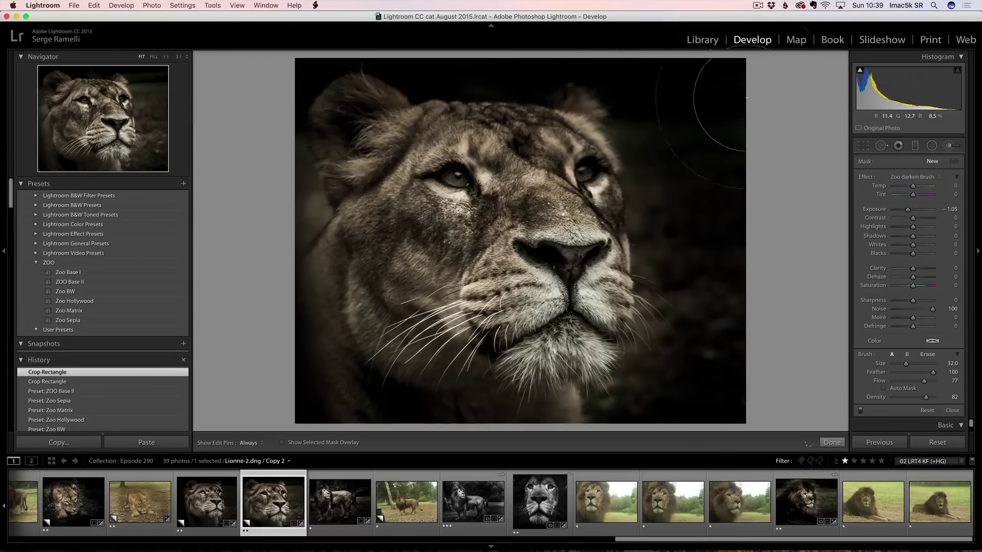
{"action": "key", "text": "h"}
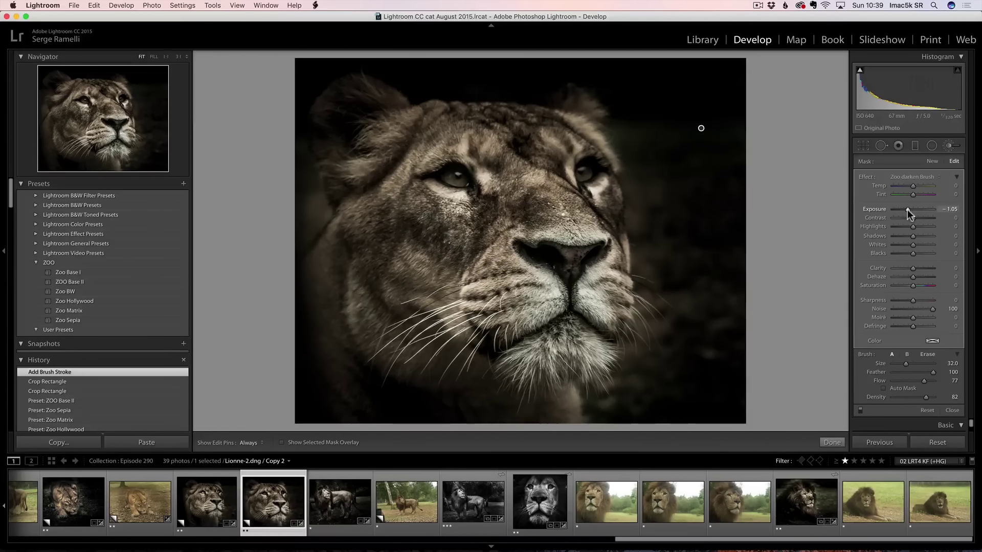
{"action": "left_click_drag", "start_coordinate": [907, 210], "coordinate": [908, 211]}
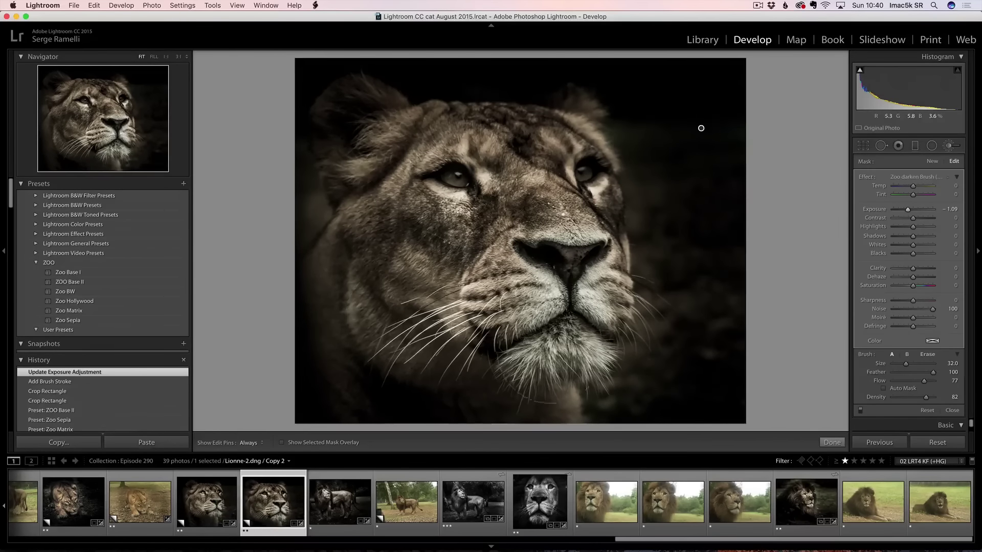
Step: Start a new brush adjustment with the Zoo brighten Brush effect and paint over both of the lioness's eyes
{"action": "left_click", "coordinate": [934, 161]}
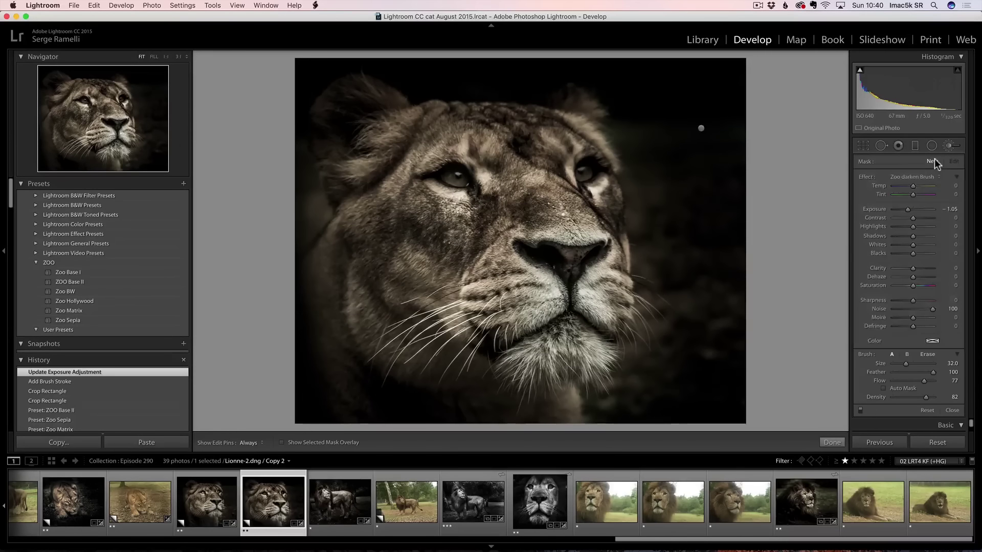
{"action": "left_click", "coordinate": [918, 178]}
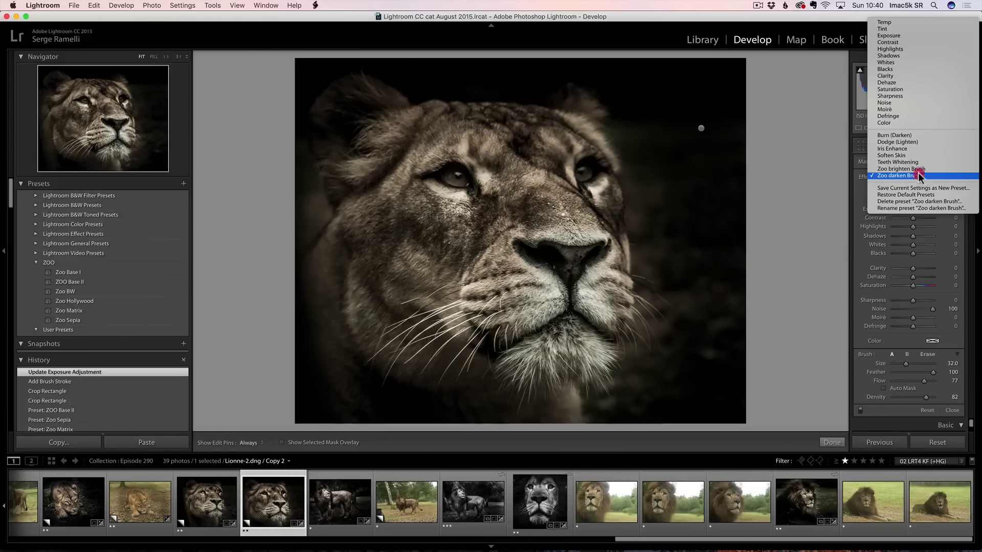
{"action": "left_click", "coordinate": [900, 169]}
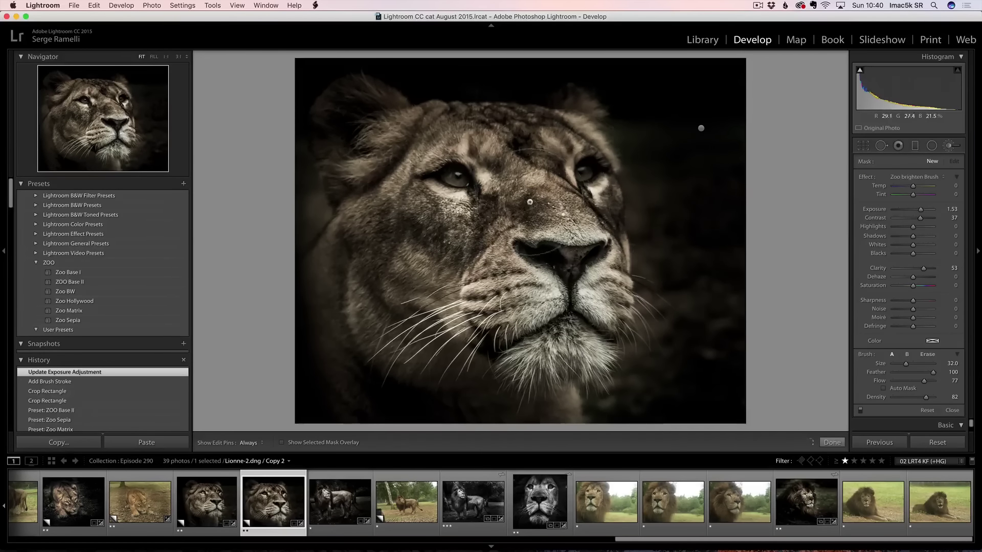
{"action": "scroll", "coordinate": [432, 172], "scroll_direction": "down", "scroll_amount": 5}
{"action": "scroll", "coordinate": [469, 185], "scroll_direction": "up", "scroll_amount": 4}
{"action": "scroll", "coordinate": [467, 181], "scroll_direction": "down", "scroll_amount": 5}
{"action": "key", "text": "h"}
{"action": "mouse_move", "coordinate": [461, 177]}
{"action": "left_mouse_down"}
{"action": "mouse_move", "coordinate": [445, 169]}
{"action": "mouse_move", "coordinate": [454, 176]}
{"action": "left_mouse_up"}
{"action": "left_click_drag", "start_coordinate": [589, 170], "coordinate": [583, 173]}
Step: Extend the brightening strokes over the lioness's cheek, near ear and far eye with brush sizes 24 and 19, and close the brush tool
{"action": "key", "text": "h"}
{"action": "scroll", "coordinate": [420, 250], "scroll_direction": "up", "scroll_amount": 2}
{"action": "key", "text": "h"}
{"action": "scroll", "coordinate": [419, 248], "scroll_direction": "up", "scroll_amount": 4}
{"action": "mouse_move", "coordinate": [420, 238]}
{"action": "left_mouse_down"}
{"action": "mouse_move", "coordinate": [389, 276]}
{"action": "mouse_move", "coordinate": [435, 230]}
{"action": "left_mouse_up"}
{"action": "key", "text": "h"}
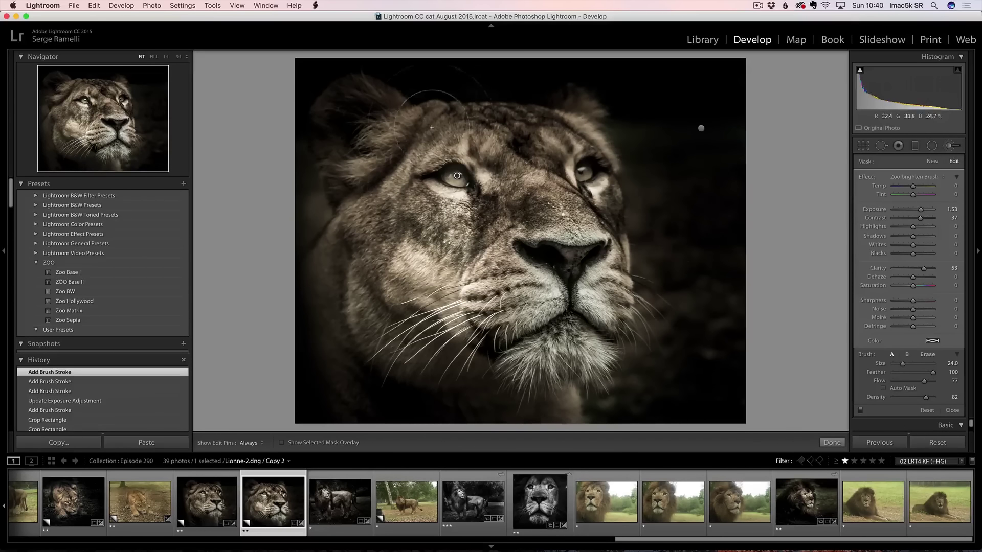
{"action": "mouse_move", "coordinate": [351, 114]}
{"action": "left_mouse_down"}
{"action": "mouse_move", "coordinate": [358, 135]}
{"action": "mouse_move", "coordinate": [379, 128]}
{"action": "left_mouse_up"}
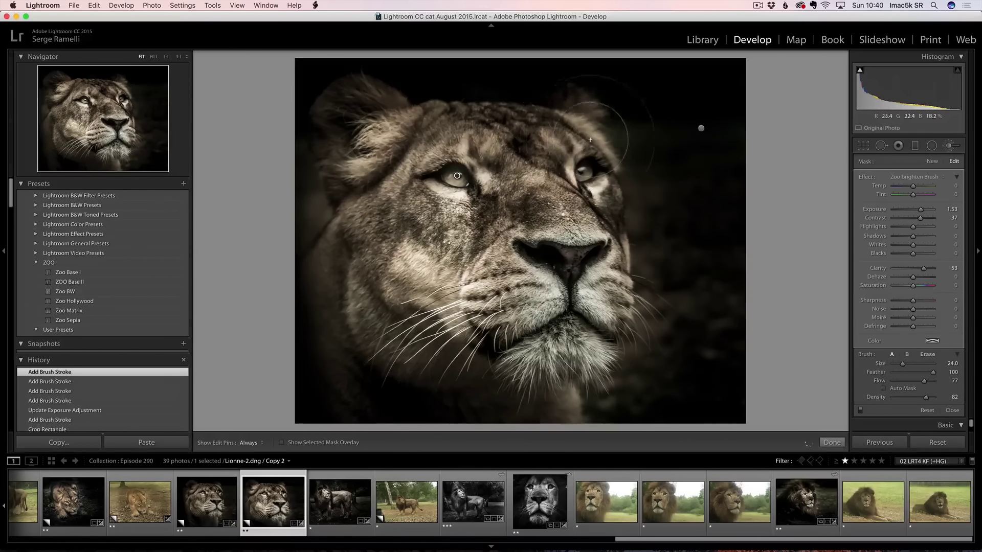
{"action": "scroll", "coordinate": [586, 171], "scroll_direction": "down", "scroll_amount": 5}
{"action": "left_click_drag", "start_coordinate": [586, 174], "coordinate": [589, 177]}
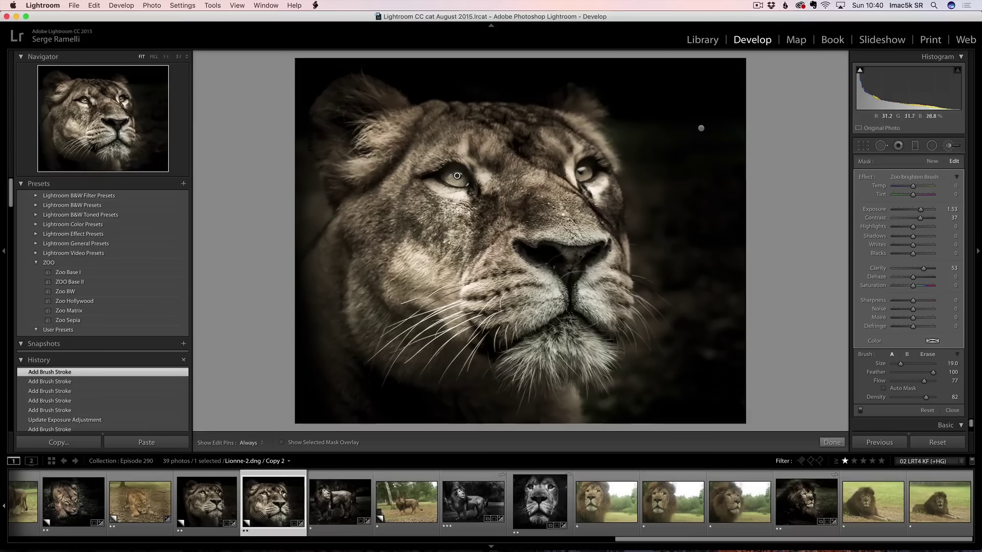
{"action": "left_click", "coordinate": [832, 443]}
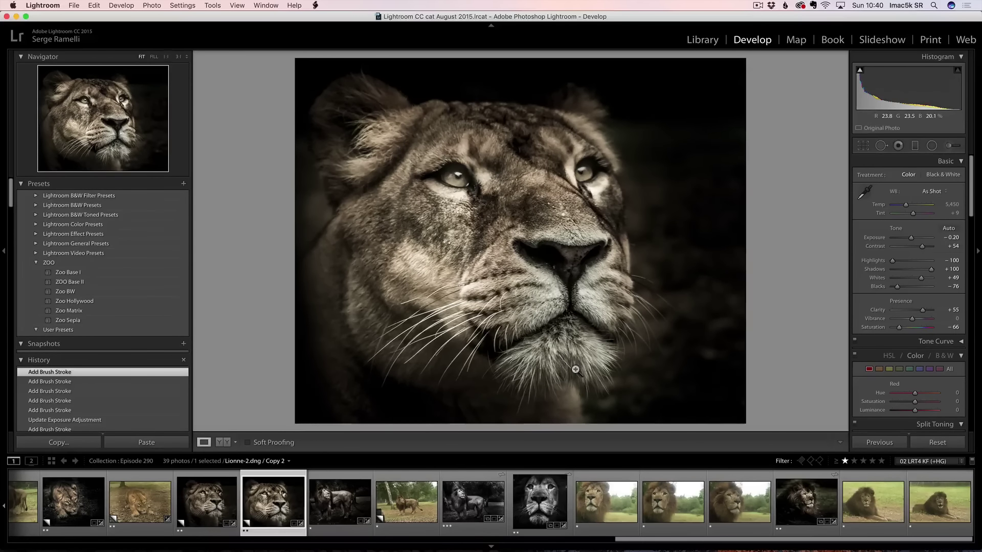
Step: Compare the before and after views of the retouched lioness and bring the edit history into view
{"action": "key", "text": "alt+shift"}
{"action": "key", "text": "alt+shift+j"}
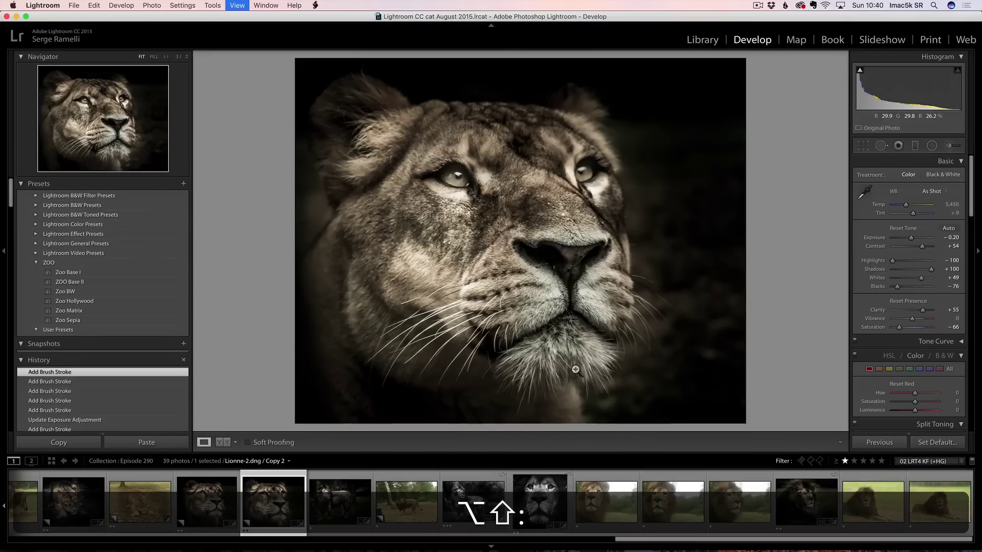
{"action": "key", "text": "backslash"}
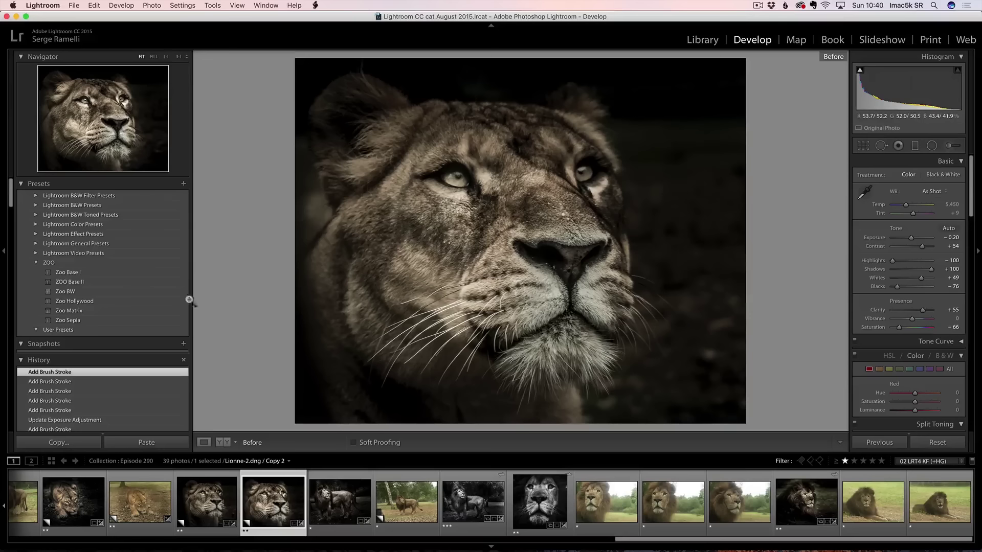
{"action": "left_click_drag", "start_coordinate": [11, 194], "coordinate": [14, 225]}
{"action": "scroll", "coordinate": [14, 225], "scroll_direction": "up", "scroll_amount": 3}
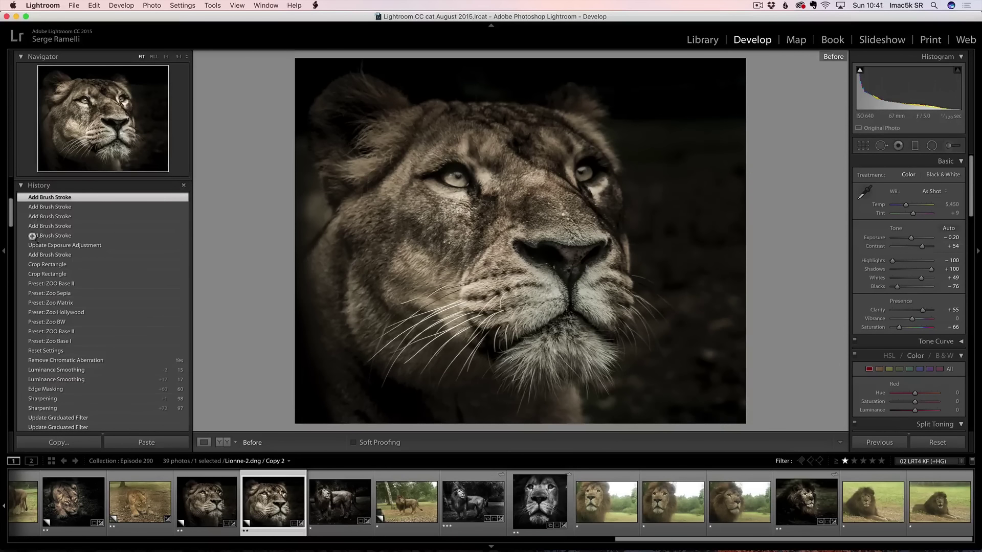
{"action": "key", "text": "backslash"}
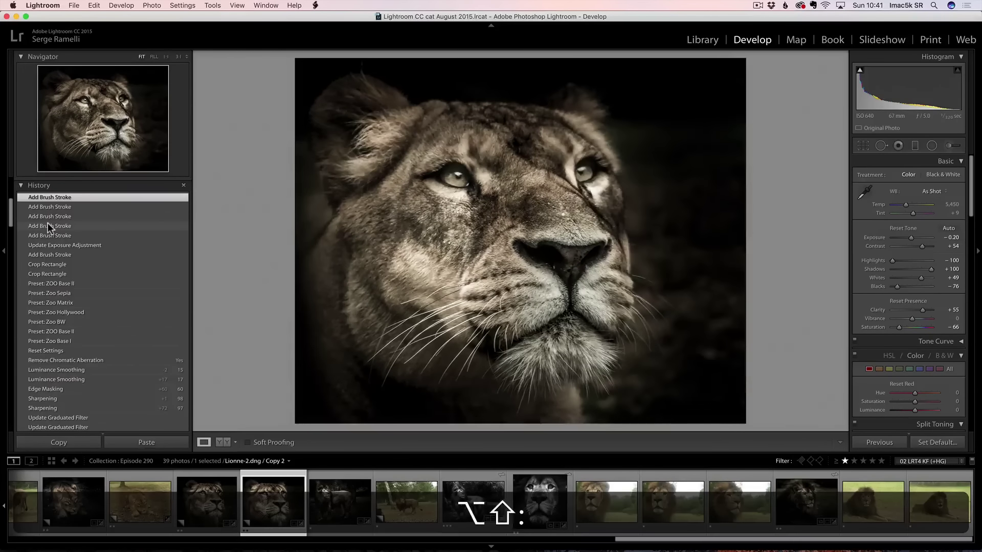
Step: Create a virtual copy of the retouched lioness photo and reset the copy's develop settings
{"action": "right_click", "coordinate": [274, 507]}
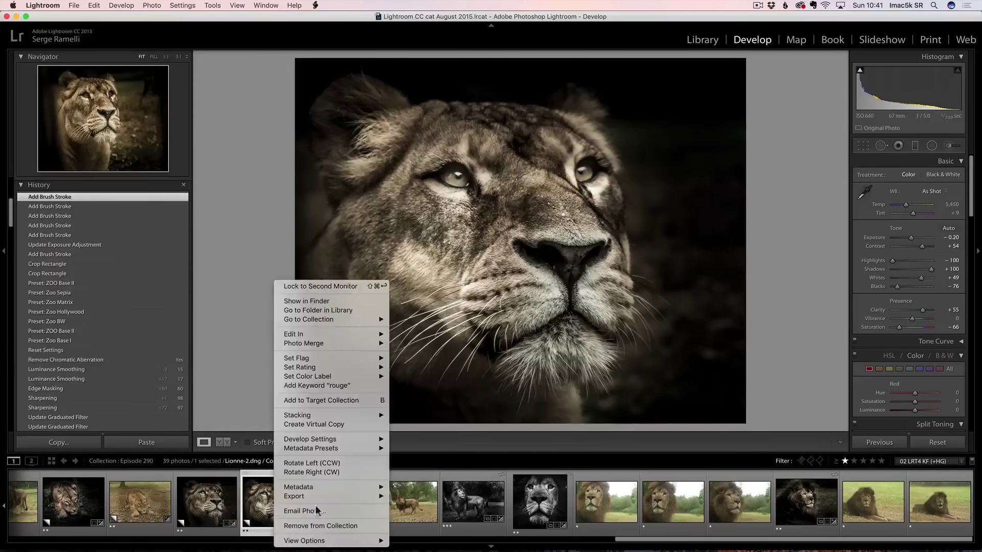
{"action": "mouse_move", "coordinate": [347, 443]}
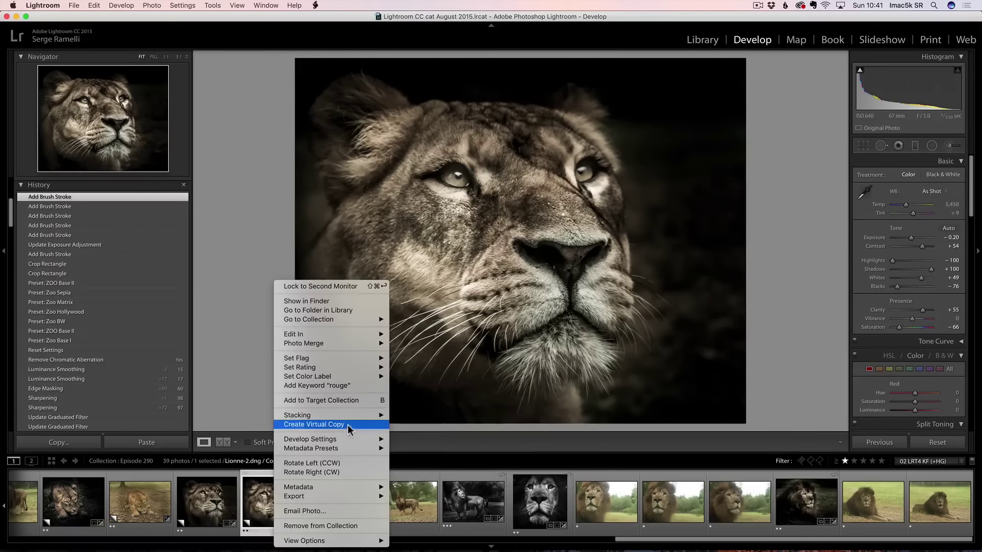
{"action": "left_click", "coordinate": [349, 425]}
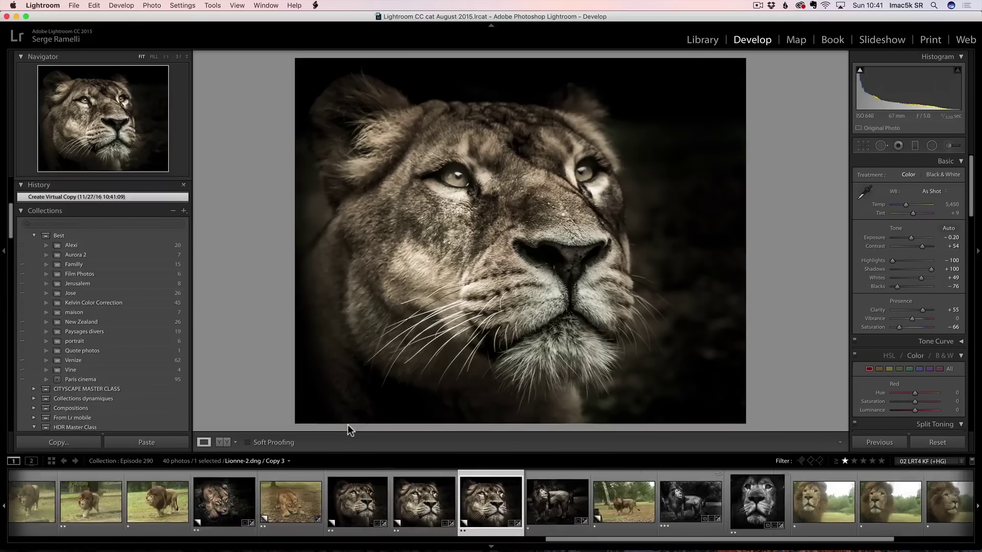
{"action": "left_click", "coordinate": [938, 443]}
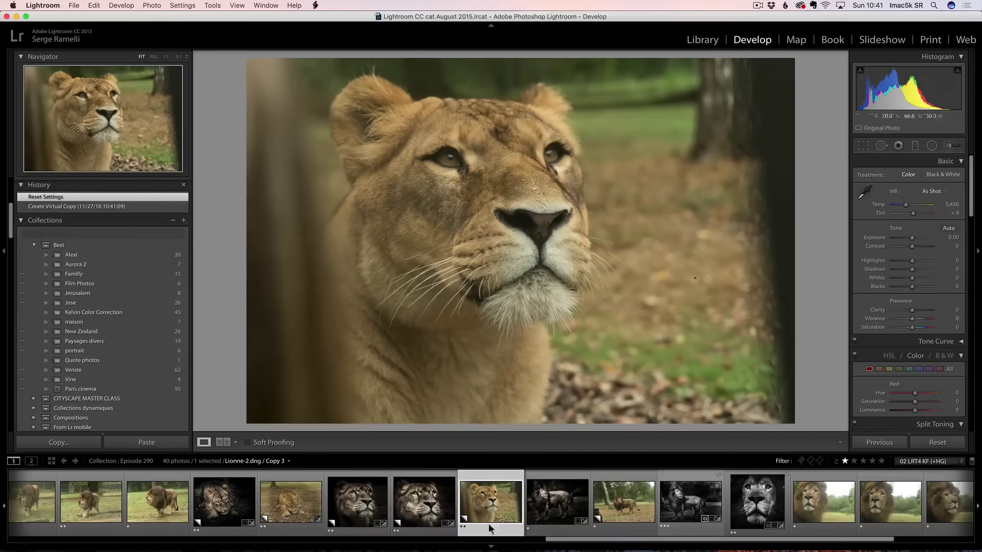
Step: Compare the edited lioness versions Copy 2 and Copy 1, and view Copy 2 full screen
{"action": "left_click", "coordinate": [432, 501]}
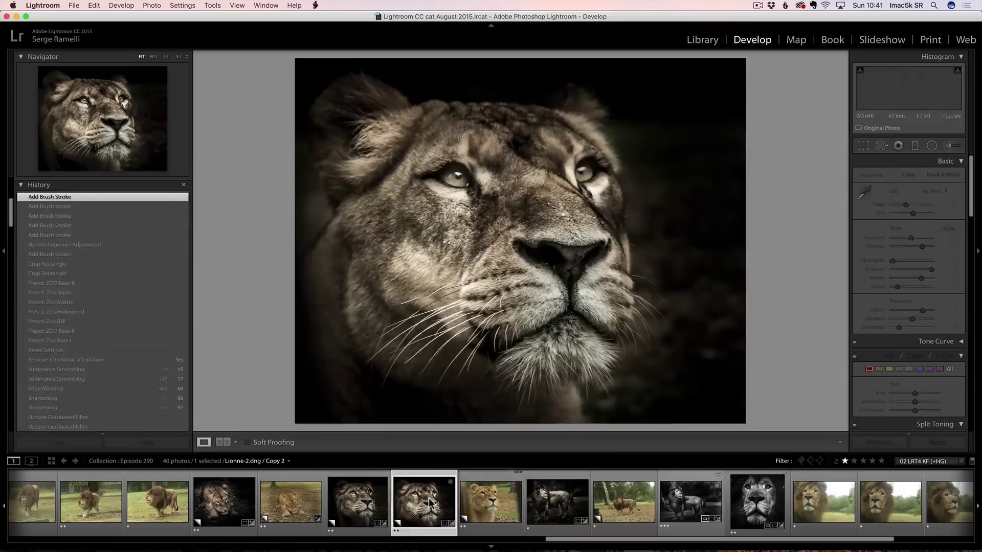
{"action": "left_click", "coordinate": [349, 498]}
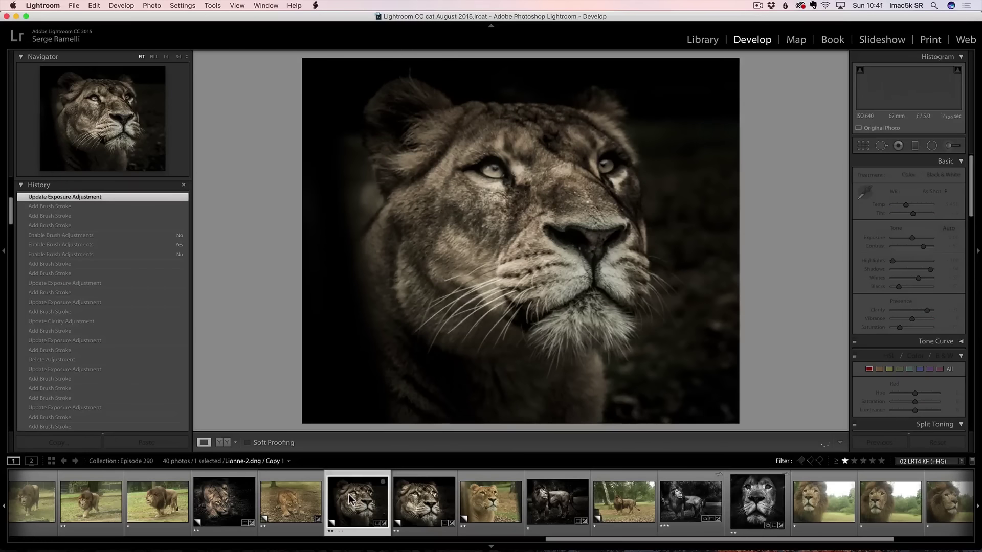
{"action": "left_click", "coordinate": [429, 501]}
{"action": "key", "text": "f"}
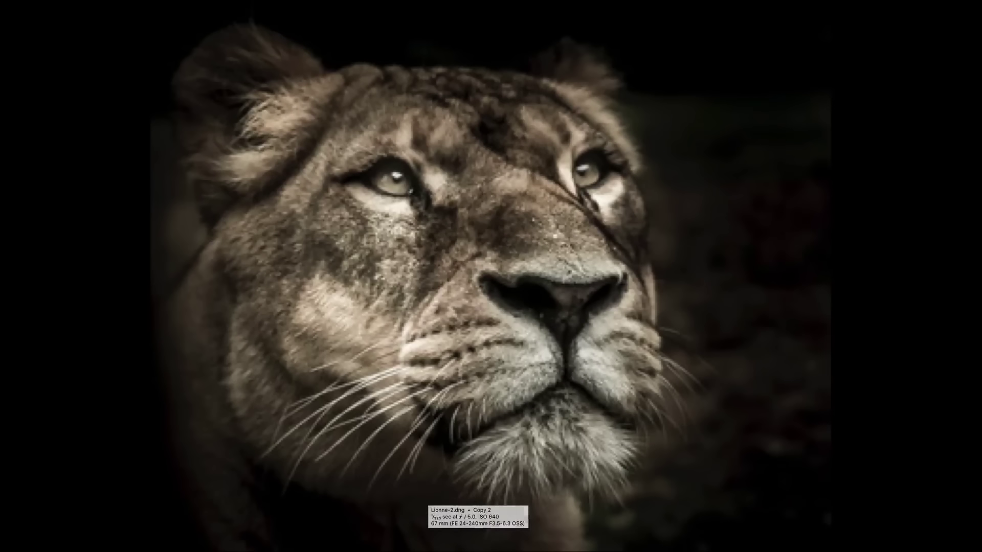
{"action": "key", "text": "ctrl+p"}
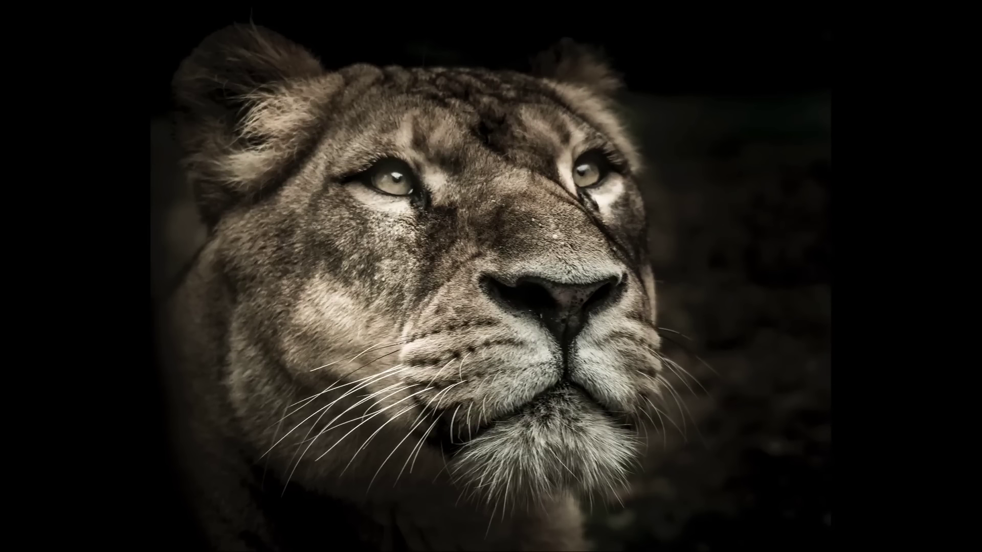
Step: Open the unedited standing lion photo and try the Zoo Base I, ZOO Base II and Zoo BW presets, settling on Zoo Hollywood
{"action": "key", "text": "f"}
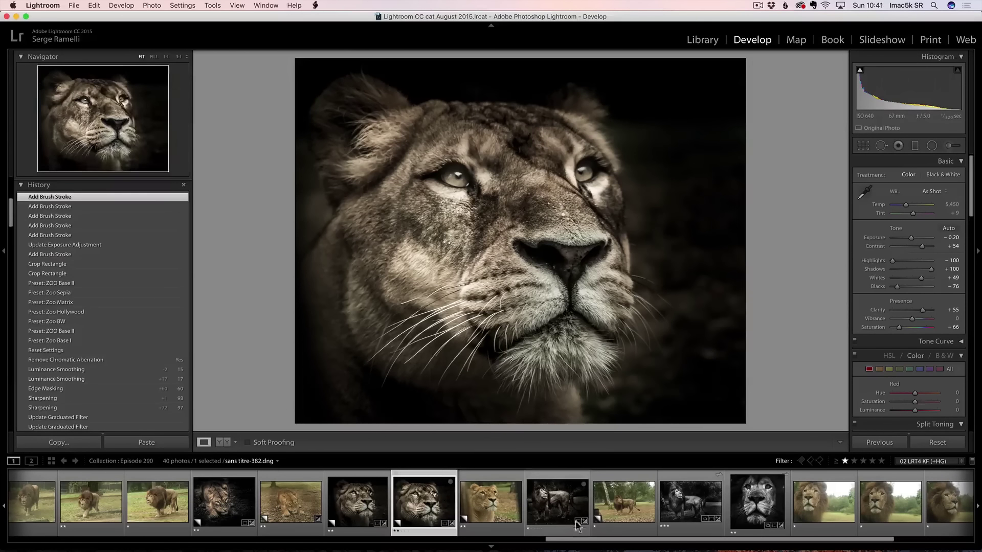
{"action": "left_click", "coordinate": [563, 497]}
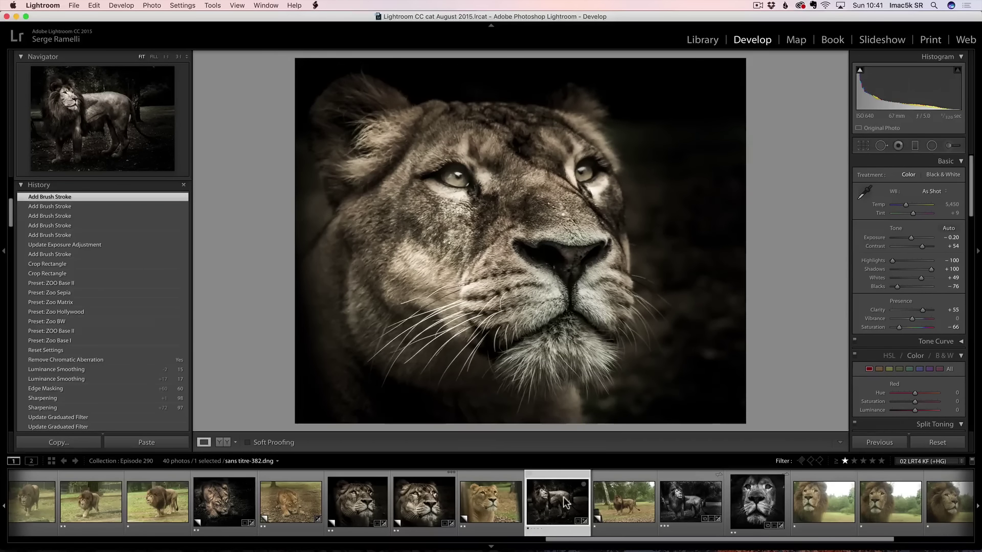
{"action": "left_click", "coordinate": [635, 497]}
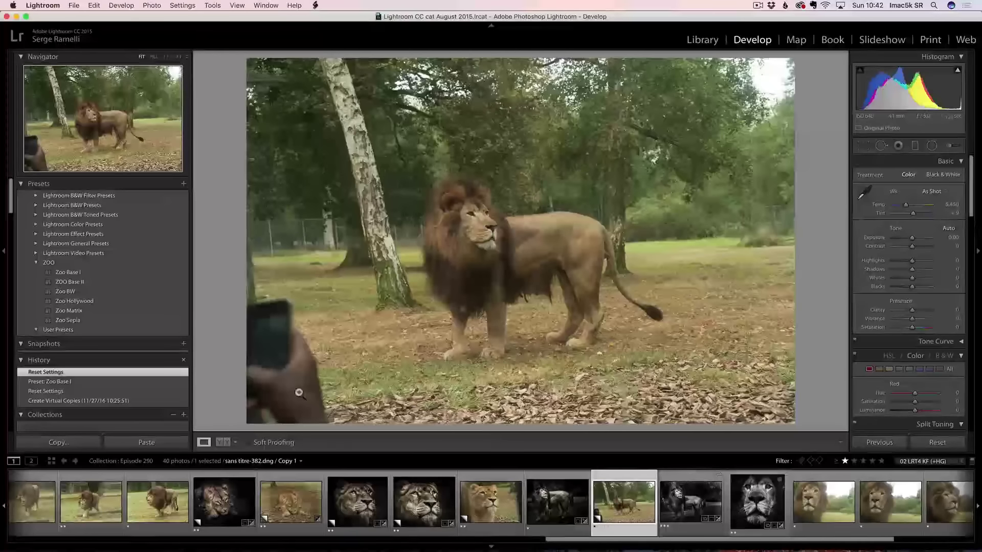
{"action": "left_click", "coordinate": [91, 272]}
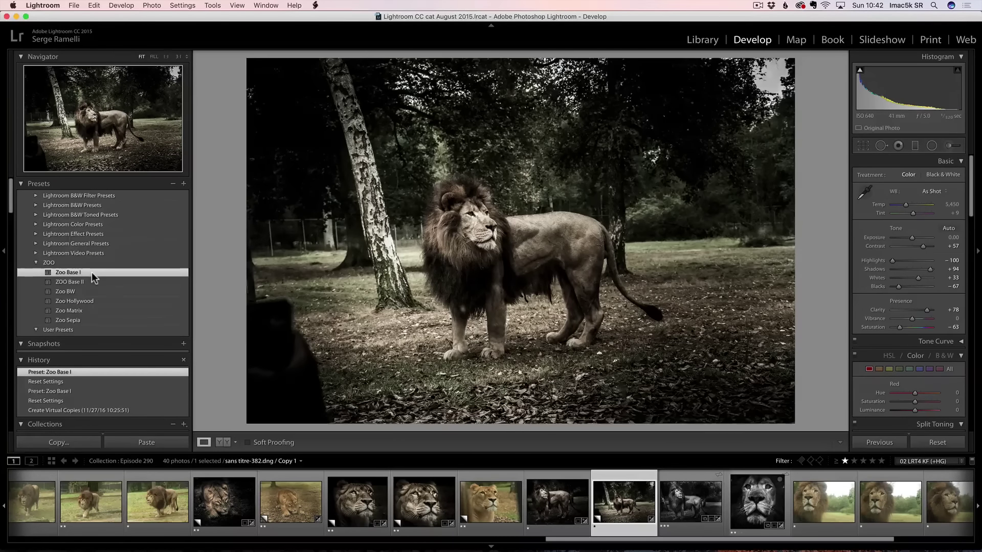
{"action": "left_click", "coordinate": [77, 282]}
{"action": "left_click", "coordinate": [82, 292]}
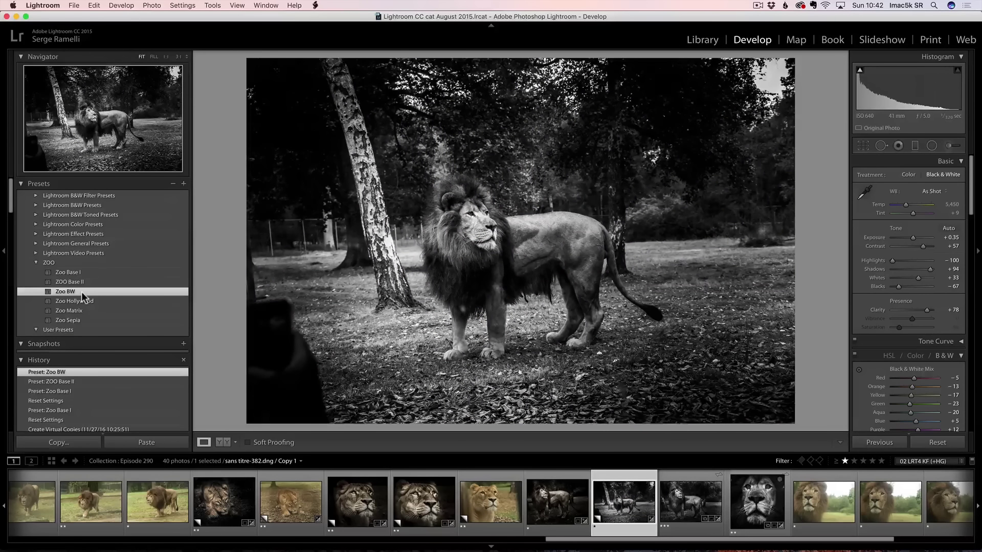
{"action": "left_click", "coordinate": [83, 302]}
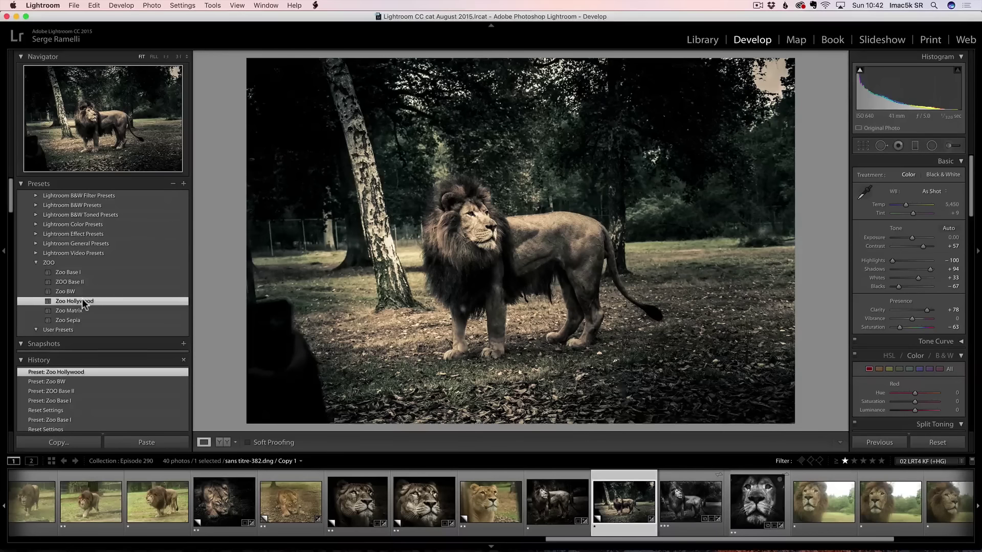
Step: Crop the standing lion photo tightly around the lion, cutting out the hand with the phone and most of the birch trunk
{"action": "left_click", "coordinate": [863, 147]}
{"action": "left_click_drag", "start_coordinate": [247, 59], "coordinate": [324, 101]}
{"action": "key", "text": "Return"}
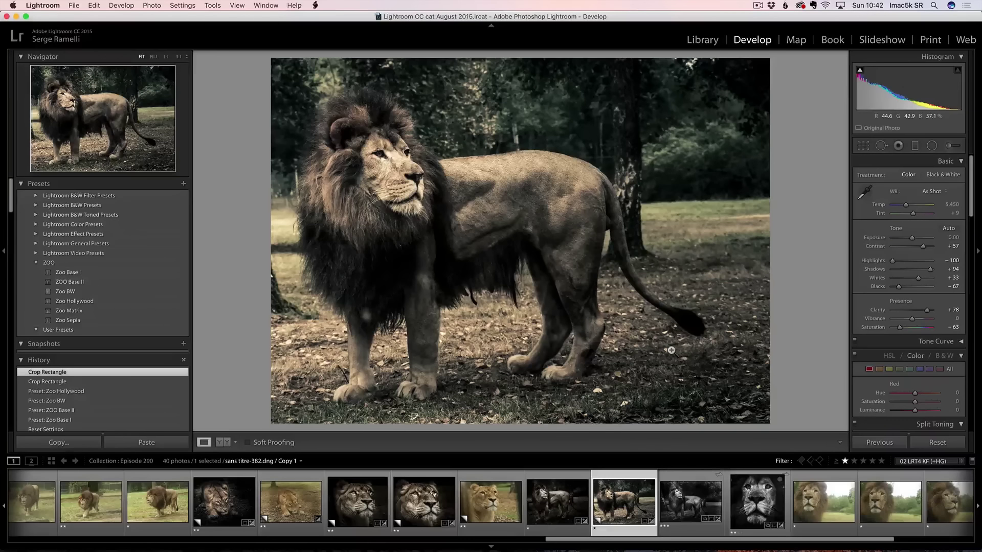
Step: Check the cropped photo's pixel dimensions in the info overlay and activate the Graduated Filter tool
{"action": "key", "text": "i"}
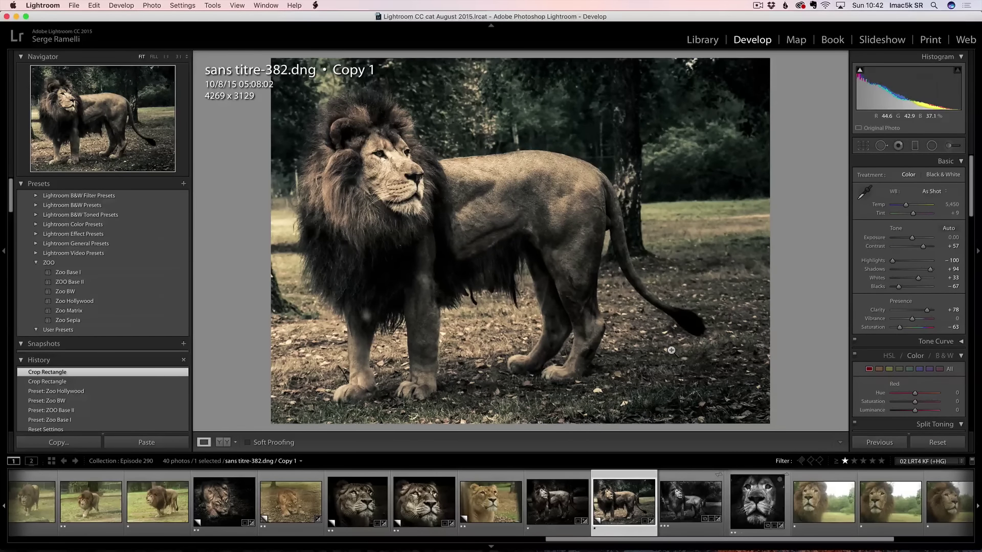
{"action": "key", "text": "i"}
{"action": "key", "text": "i"}
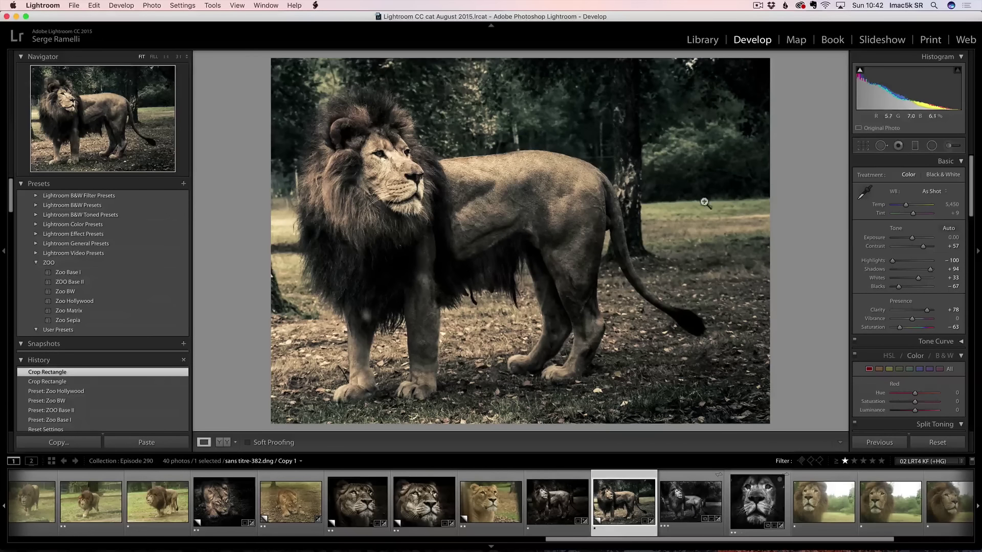
{"action": "left_click", "coordinate": [914, 146]}
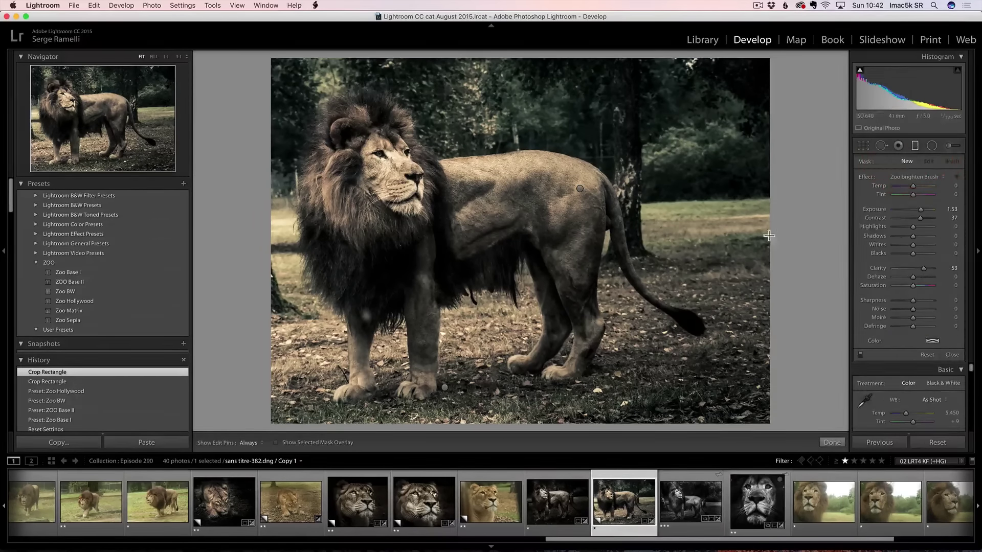
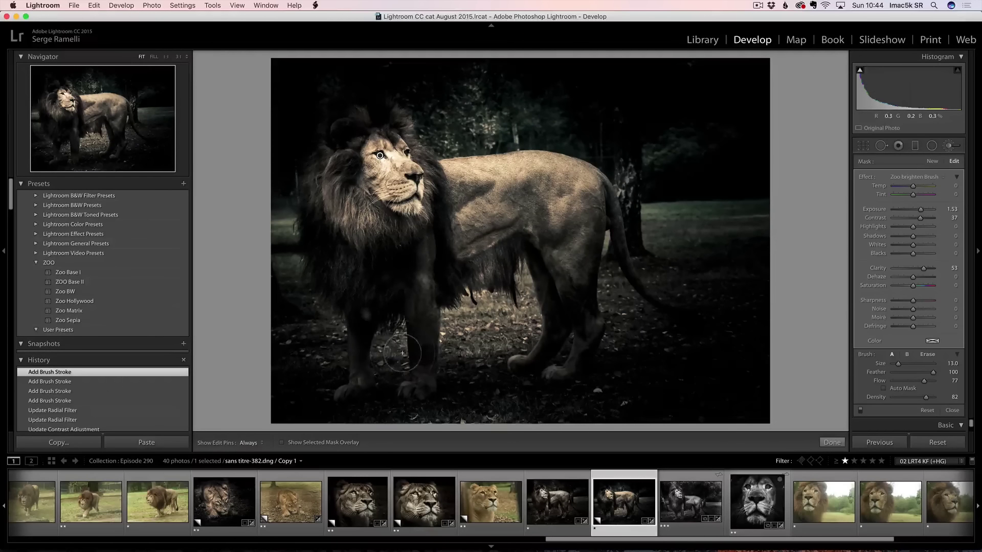
Step: Brighten the lion's front leg, hind leg and mane with Zoo brighten Brush strokes, reducing the brush size to 6
{"action": "scroll", "coordinate": [389, 333], "scroll_direction": "down", "scroll_amount": 5}
{"action": "mouse_move", "coordinate": [418, 319]}
{"action": "left_mouse_down"}
{"action": "mouse_move", "coordinate": [419, 360]}
{"action": "mouse_move", "coordinate": [420, 330]}
{"action": "left_mouse_up"}
{"action": "key", "text": "h"}
{"action": "mouse_move", "coordinate": [560, 307]}
{"action": "left_mouse_down"}
{"action": "mouse_move", "coordinate": [581, 343]}
{"action": "mouse_move", "coordinate": [554, 401]}
{"action": "left_mouse_up"}
{"action": "key", "text": "h"}
{"action": "mouse_move", "coordinate": [310, 233]}
{"action": "left_mouse_down"}
{"action": "mouse_move", "coordinate": [325, 281]}
{"action": "mouse_move", "coordinate": [350, 306]}
{"action": "left_mouse_up"}
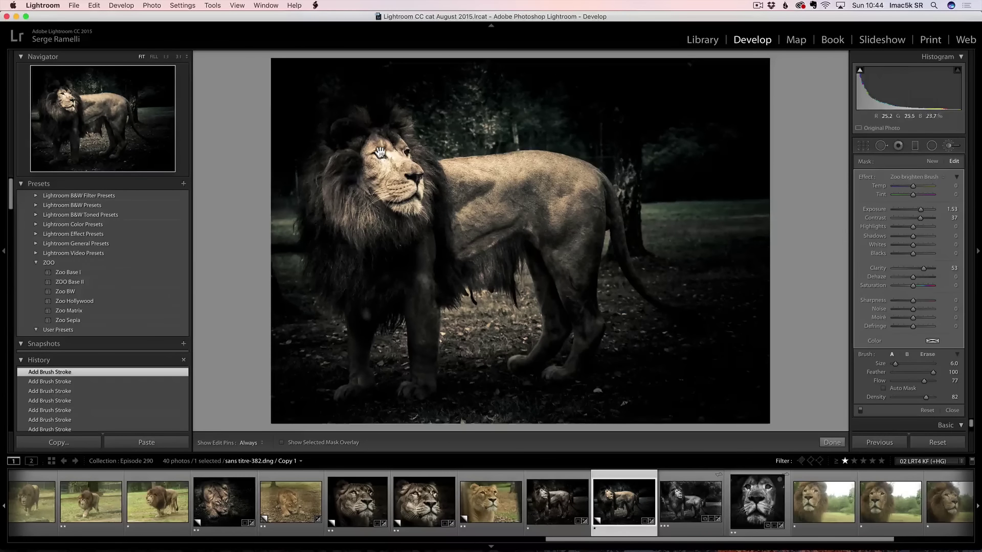
Step: Delete the brightening adjustment pinned on the lion's face and start a new Zoo brighten Brush adjustment on the mane
{"action": "left_click_drag", "start_coordinate": [367, 167], "coordinate": [427, 174]}
{"action": "key", "text": "Delete"}
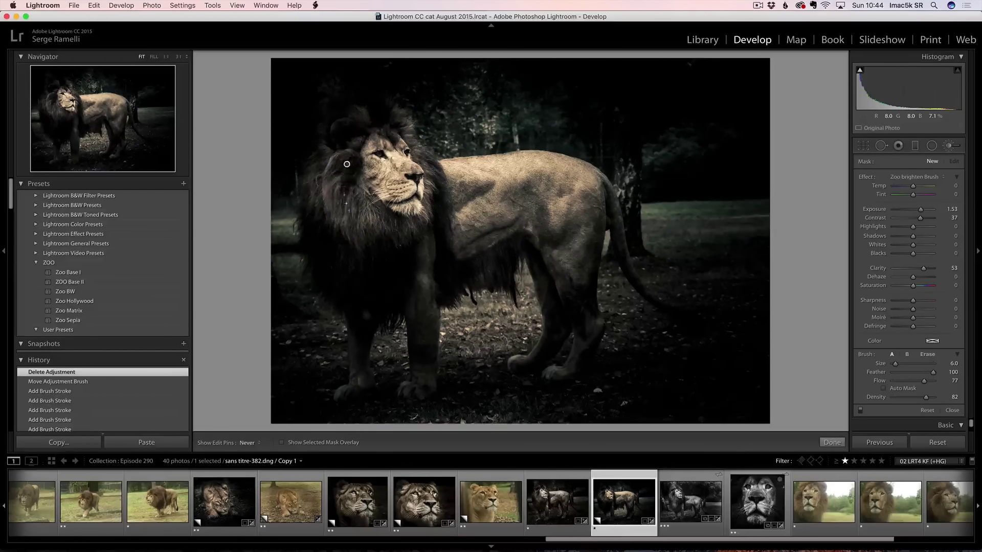
{"action": "left_click", "coordinate": [337, 266]}
{"action": "key", "text": "h"}
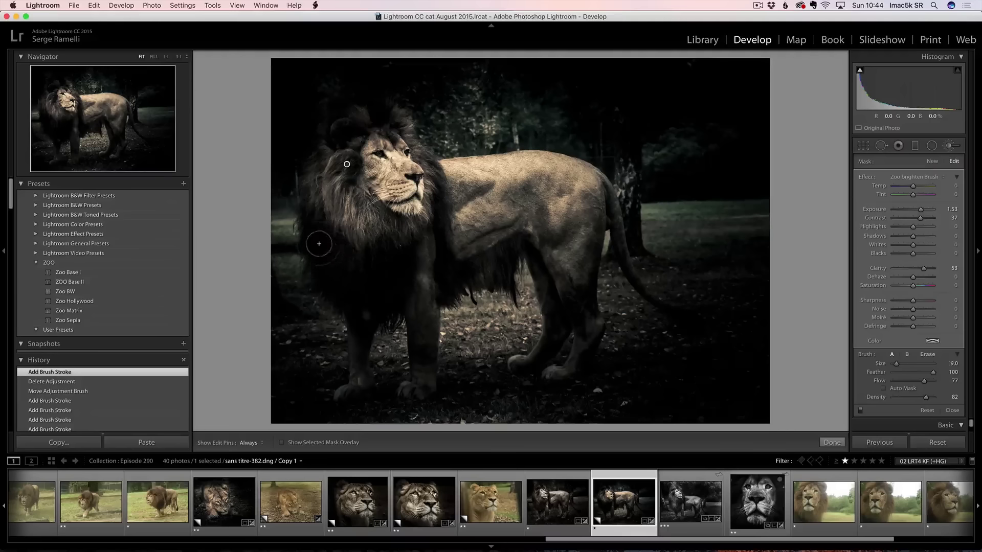
Step: Extend the mane brightening over the lion's chest and shoulder with brush size 9, and set its exposure to 1.23
{"action": "key", "text": "bracketright"}
{"action": "key", "text": "bracketright"}
{"action": "key", "text": "bracketright"}
{"action": "mouse_move", "coordinate": [358, 283]}
{"action": "left_mouse_down"}
{"action": "mouse_move", "coordinate": [401, 290]}
{"action": "mouse_move", "coordinate": [410, 262]}
{"action": "mouse_move", "coordinate": [427, 252]}
{"action": "mouse_move", "coordinate": [449, 280]}
{"action": "left_mouse_up"}
{"action": "key", "text": "h"}
{"action": "key", "text": "h"}
{"action": "left_click_drag", "start_coordinate": [440, 174], "coordinate": [445, 255]}
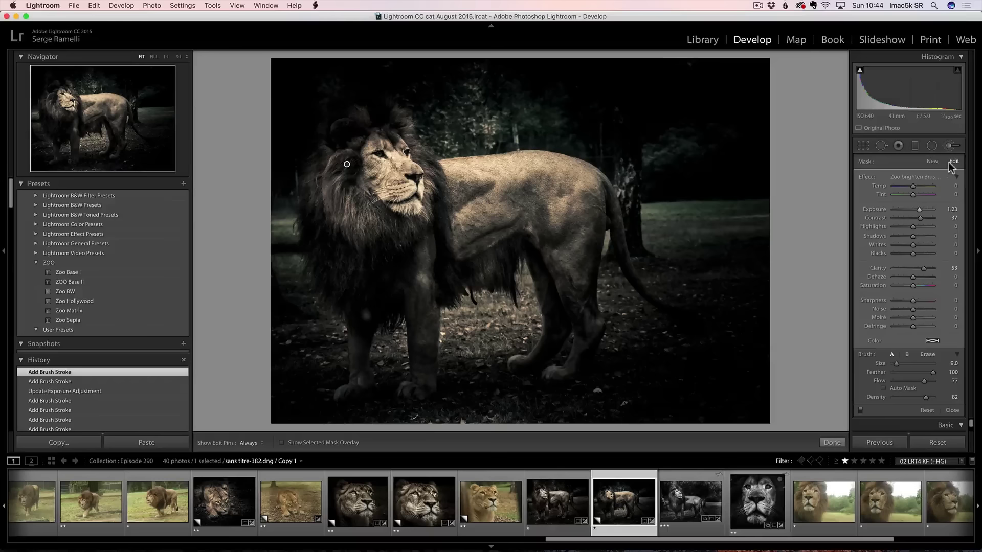
{"action": "left_click", "coordinate": [935, 161]}
{"action": "key", "text": "h"}
{"action": "left_click_drag", "start_coordinate": [381, 154], "coordinate": [409, 153]}
{"action": "left_click_drag", "start_coordinate": [920, 209], "coordinate": [920, 217]}
{"action": "left_click_drag", "start_coordinate": [916, 209], "coordinate": [921, 209]}
{"action": "key", "text": "Delete"}
Step: Paint a new Zoo brighten Brush adjustment with exposure 1.53 and brush size 9 over the lion's head, mane, chest and hind leg
{"action": "left_click_drag", "start_coordinate": [358, 168], "coordinate": [404, 153]}
{"action": "left_click", "coordinate": [250, 443]}
{"action": "mouse_move", "coordinate": [388, 256]}
{"action": "left_mouse_down"}
{"action": "mouse_move", "coordinate": [409, 245]}
{"action": "mouse_move", "coordinate": [439, 258]}
{"action": "mouse_move", "coordinate": [445, 287]}
{"action": "mouse_move", "coordinate": [450, 266]}
{"action": "left_mouse_up"}
{"action": "key", "text": "h"}
{"action": "mouse_move", "coordinate": [540, 260]}
{"action": "left_mouse_down"}
{"action": "mouse_move", "coordinate": [558, 324]}
{"action": "mouse_move", "coordinate": [553, 376]}
{"action": "left_mouse_up"}
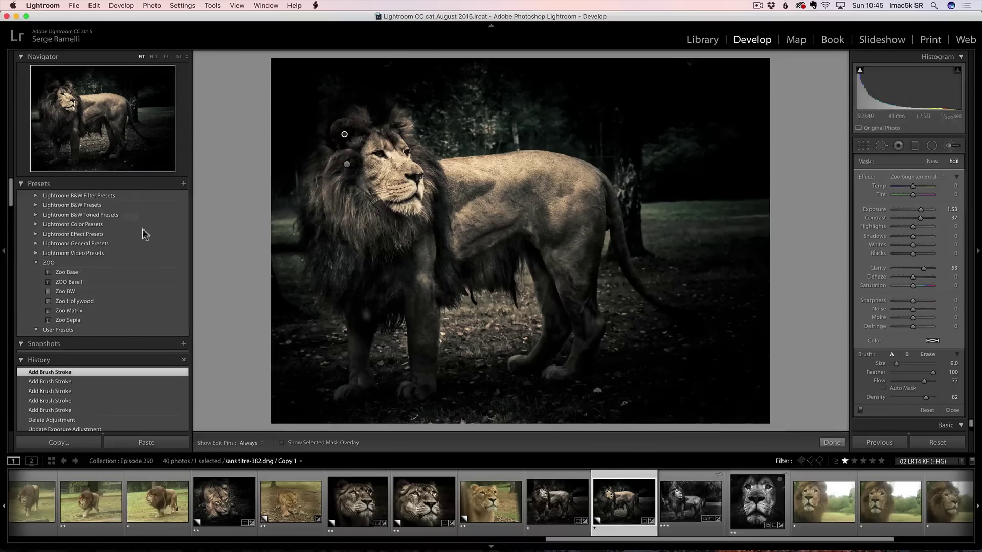
{"action": "key", "text": "h"}
{"action": "left_click_drag", "start_coordinate": [442, 226], "coordinate": [444, 253]}
{"action": "key", "text": "h"}
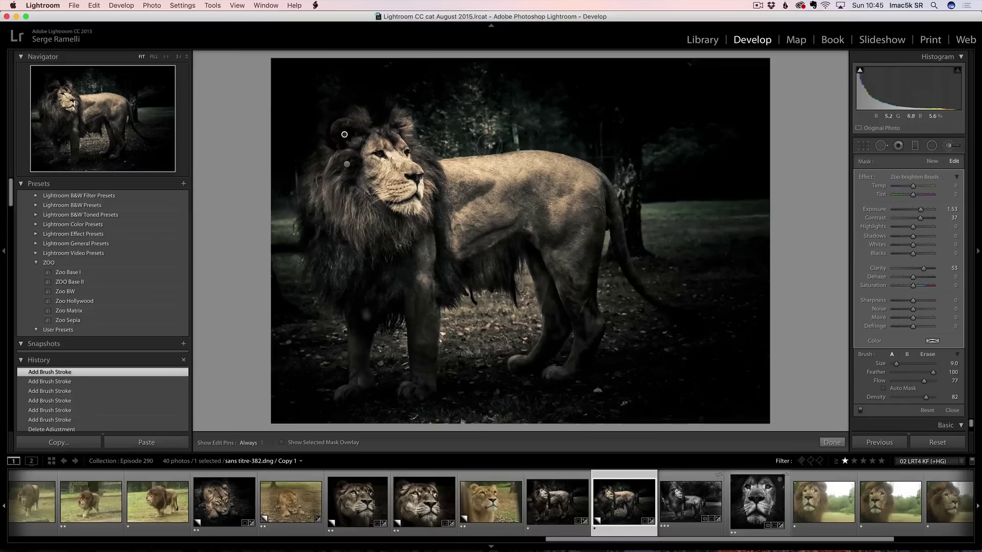
Step: Darken the trees behind the lion's back with a new Zoo darken Brush adjustment at brush size 17
{"action": "left_click", "coordinate": [932, 161]}
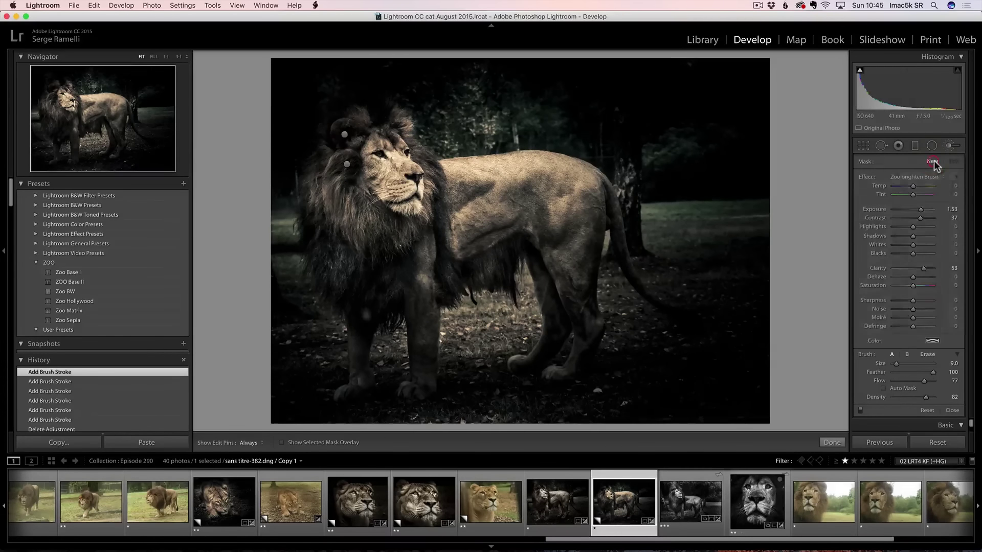
{"action": "left_click", "coordinate": [922, 174]}
{"action": "left_click", "coordinate": [915, 205]}
{"action": "key", "text": "bracketright"}
{"action": "key", "text": "h"}
{"action": "left_click_drag", "start_coordinate": [440, 154], "coordinate": [588, 128]}
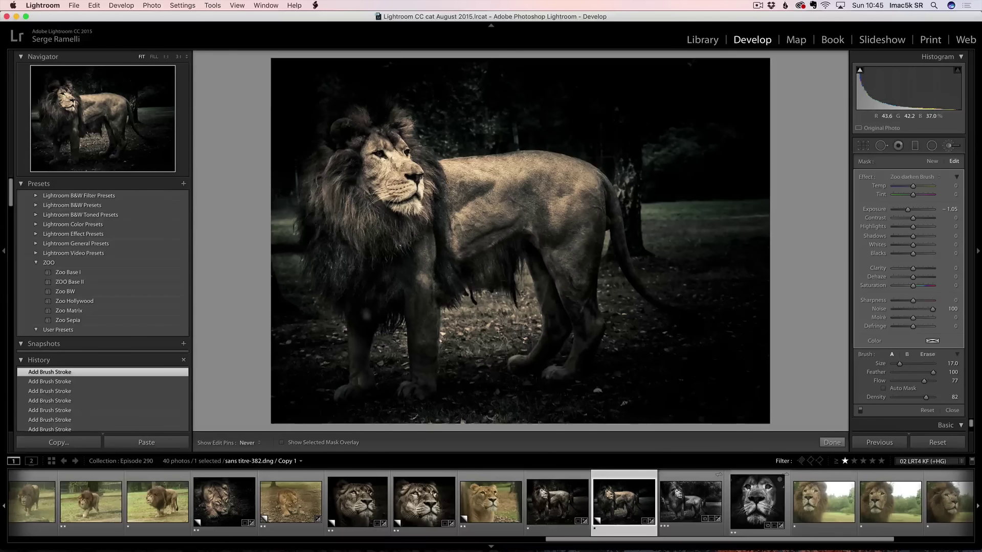
{"action": "key", "text": "h"}
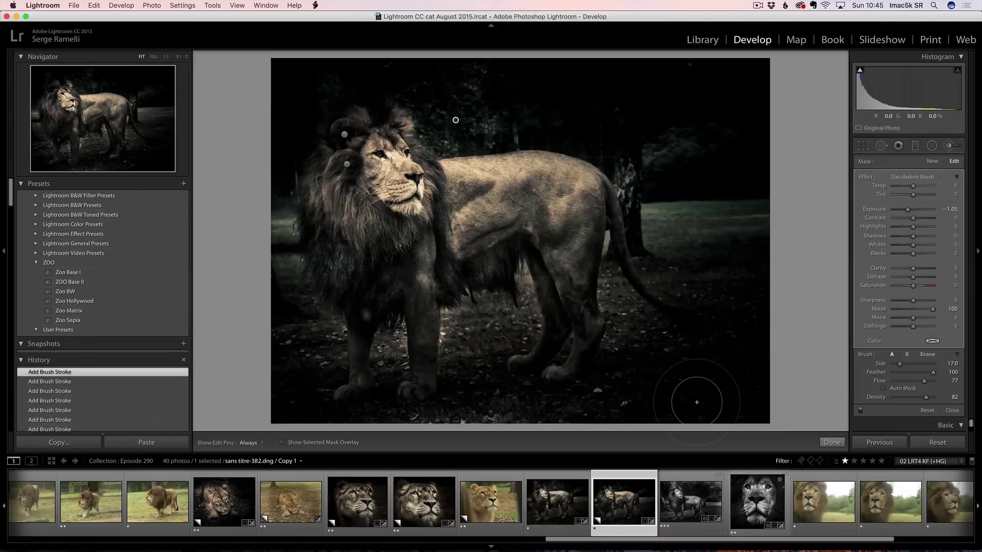
Step: Extend the darkening over the foreground ground and the left edge of the photo beside the lion, and close the brush tool
{"action": "mouse_move", "coordinate": [697, 402]}
{"action": "left_mouse_down"}
{"action": "mouse_move", "coordinate": [558, 328]}
{"action": "mouse_move", "coordinate": [486, 335]}
{"action": "mouse_move", "coordinate": [455, 323]}
{"action": "mouse_move", "coordinate": [418, 340]}
{"action": "mouse_move", "coordinate": [471, 322]}
{"action": "mouse_move", "coordinate": [373, 357]}
{"action": "mouse_move", "coordinate": [570, 410]}
{"action": "left_mouse_up"}
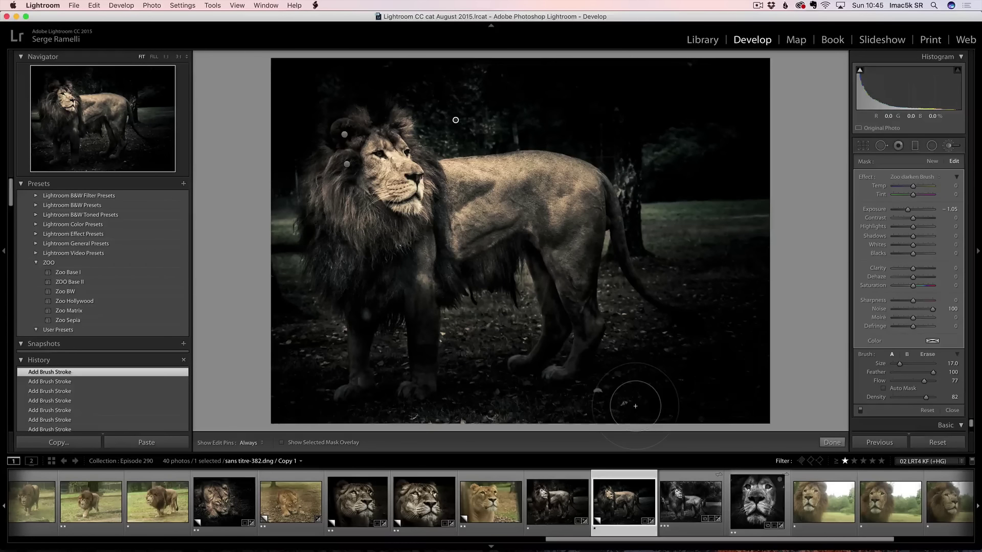
{"action": "key", "text": "h"}
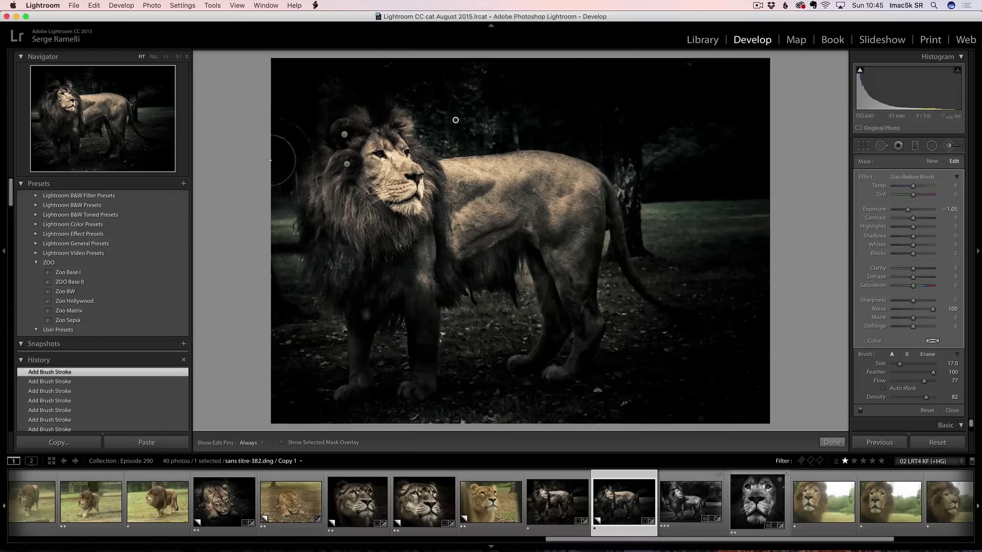
{"action": "left_click_drag", "start_coordinate": [285, 320], "coordinate": [288, 174]}
{"action": "key", "text": "h"}
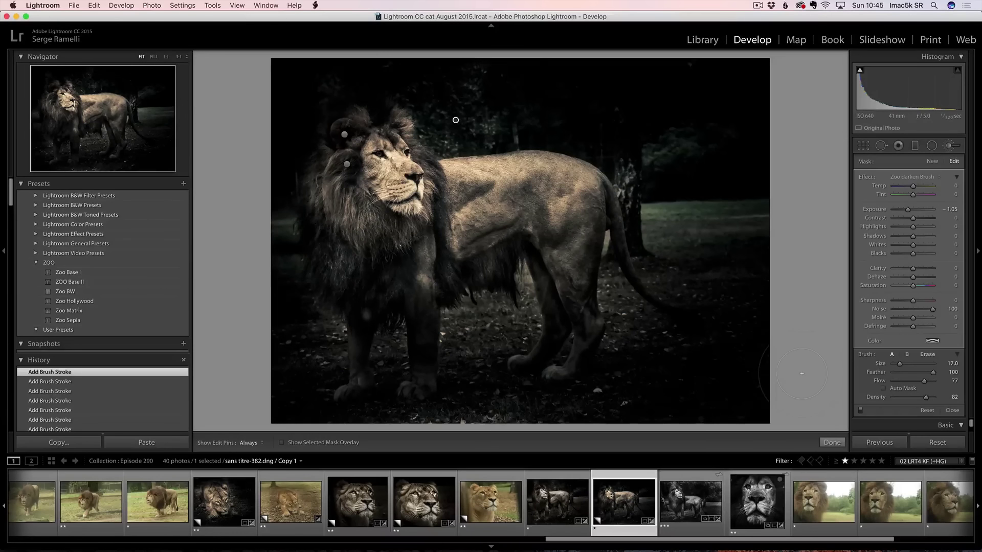
{"action": "left_click", "coordinate": [952, 411]}
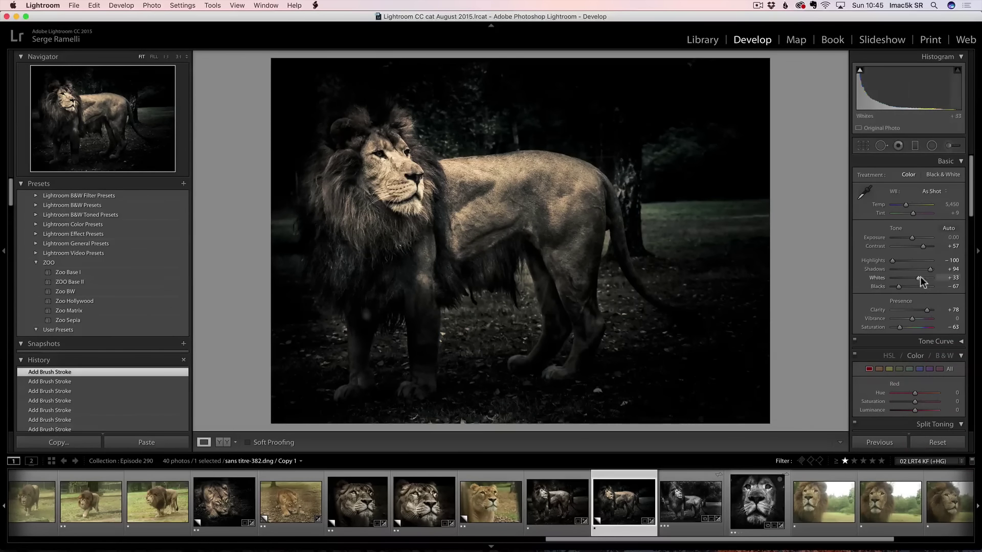
Step: Check the white clipping of the lion photo and set Whites to +31
{"action": "left_click", "coordinate": [917, 280], "text": "alt"}
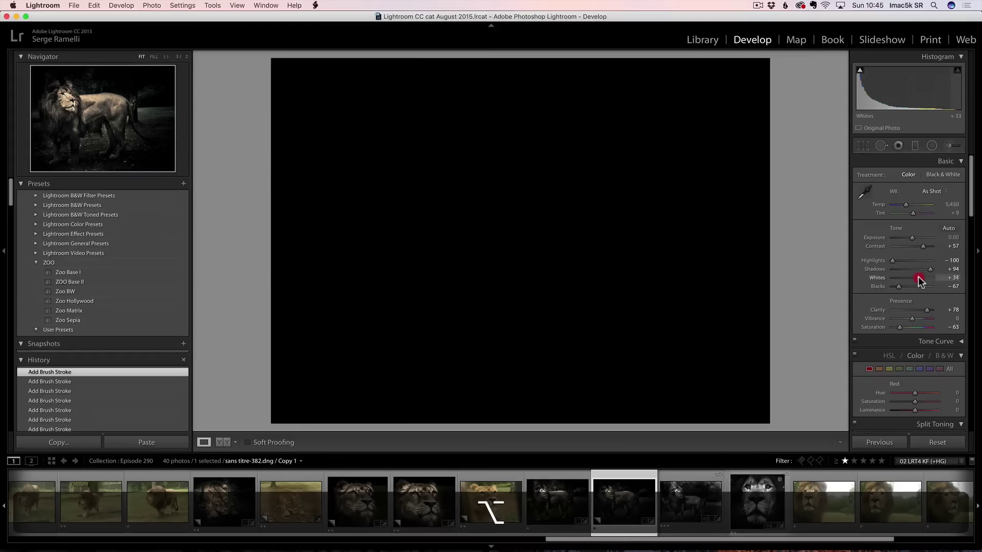
{"action": "left_click_drag", "start_coordinate": [920, 280], "coordinate": [920, 277]}
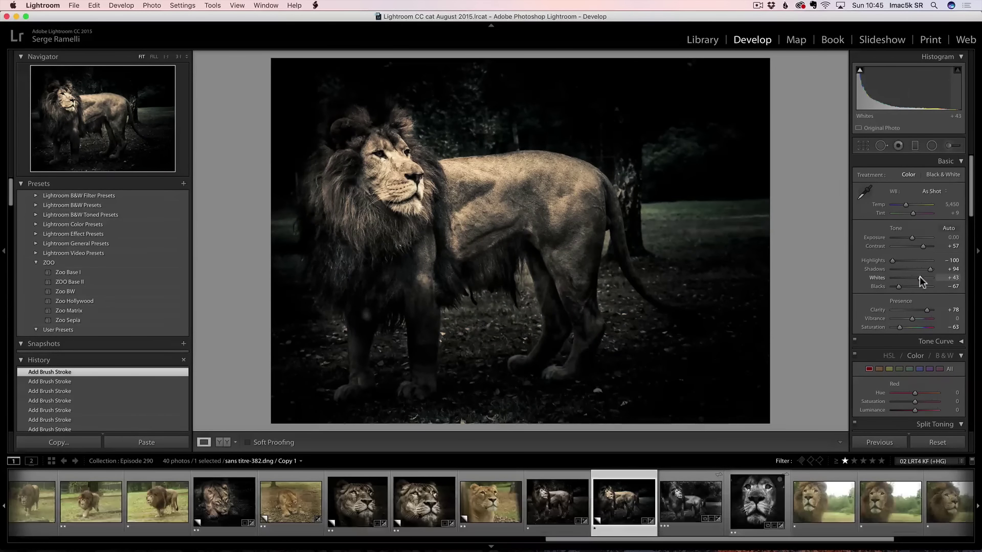
{"action": "left_click_drag", "start_coordinate": [916, 277], "coordinate": [918, 278]}
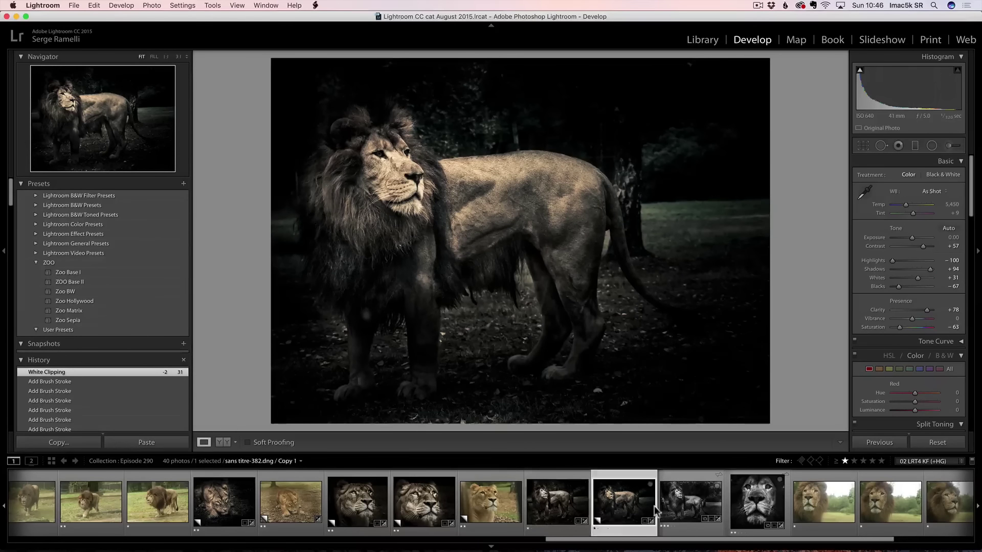
Step: Compare the retouched lion with the black-and-white version and the earlier edited Copy 3
{"action": "left_click", "coordinate": [680, 504]}
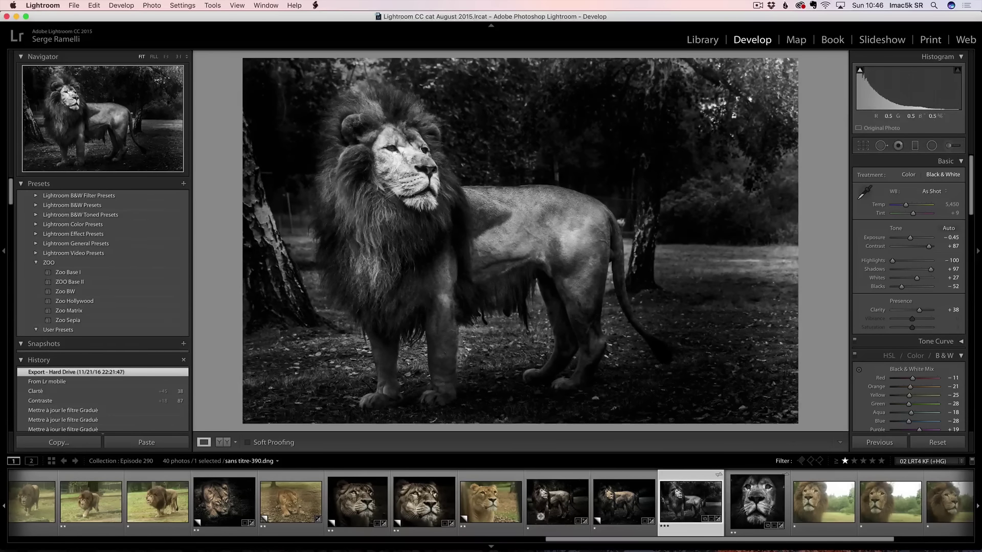
{"action": "left_click", "coordinate": [617, 503]}
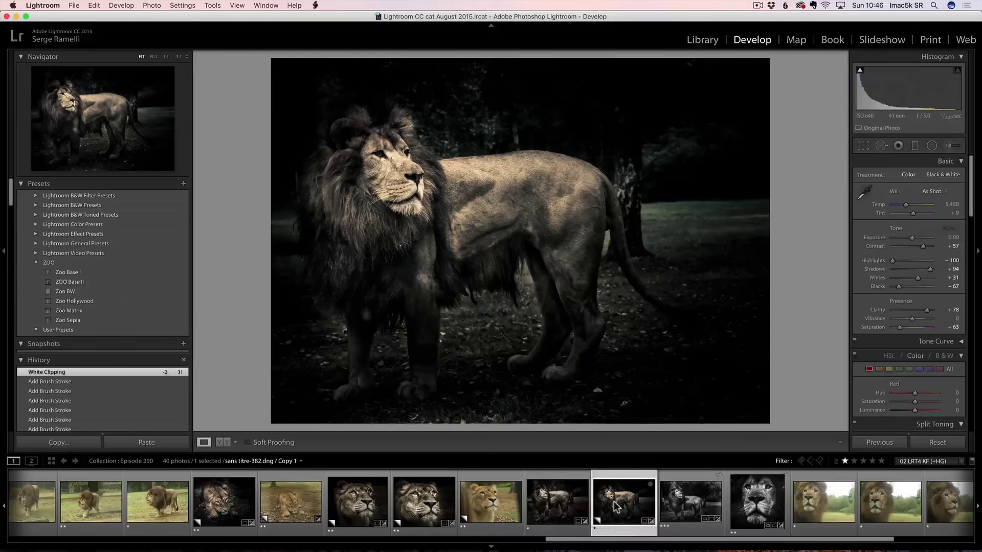
{"action": "left_click", "coordinate": [563, 505]}
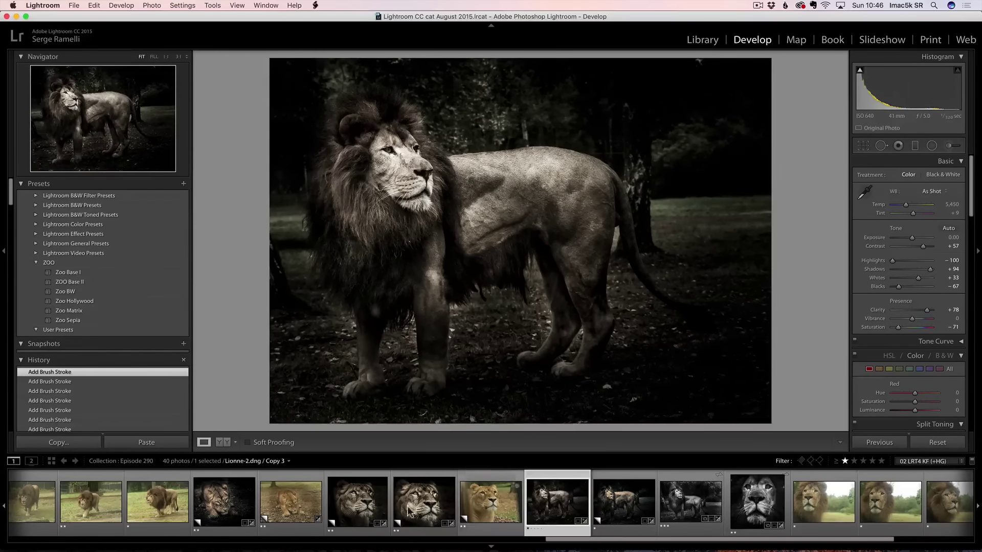
Step: Open the crouching lioness photo and apply the Zoo Base I, Zoo Sepia, Zoo Hollywood and Zoo Matrix presets in turn
{"action": "left_click", "coordinate": [284, 503]}
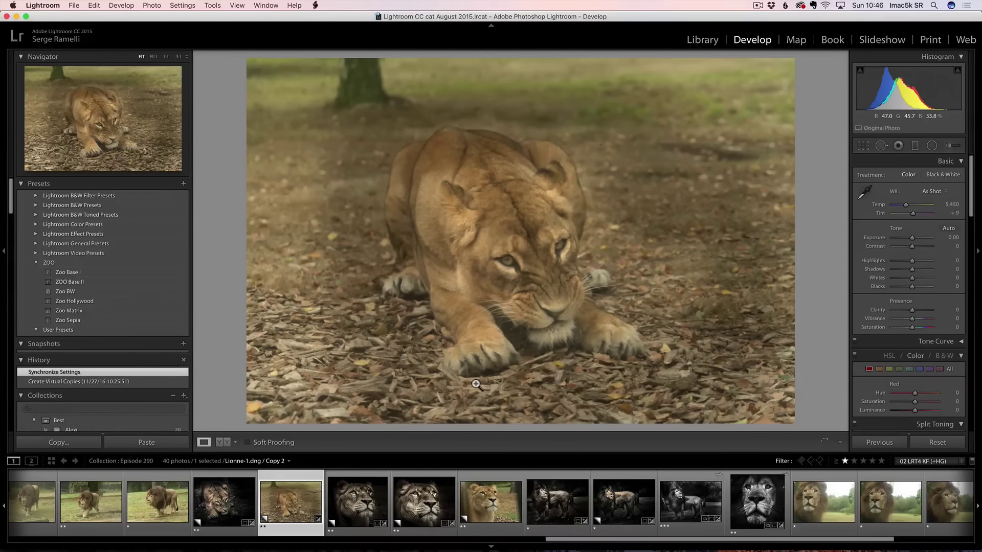
{"action": "left_click", "coordinate": [87, 272]}
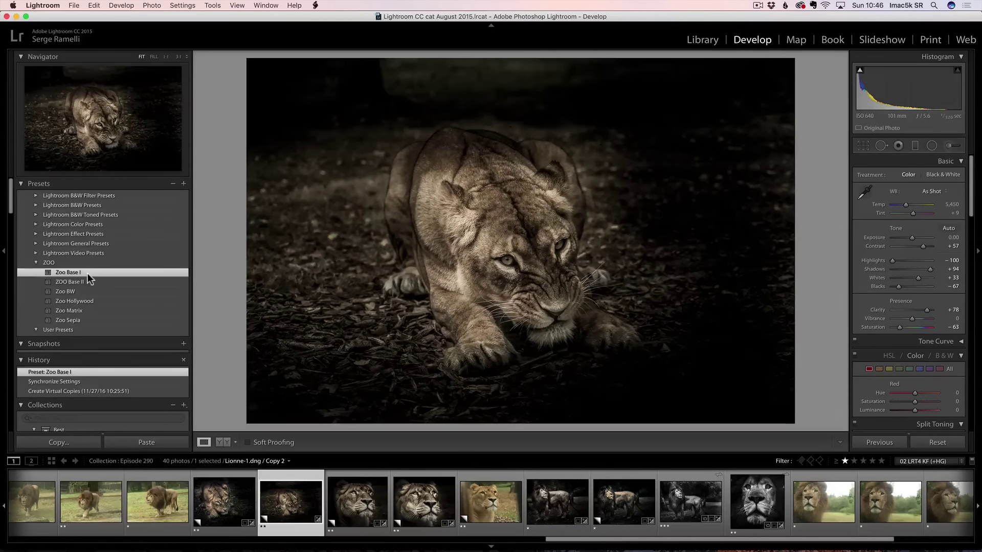
{"action": "left_click", "coordinate": [92, 321]}
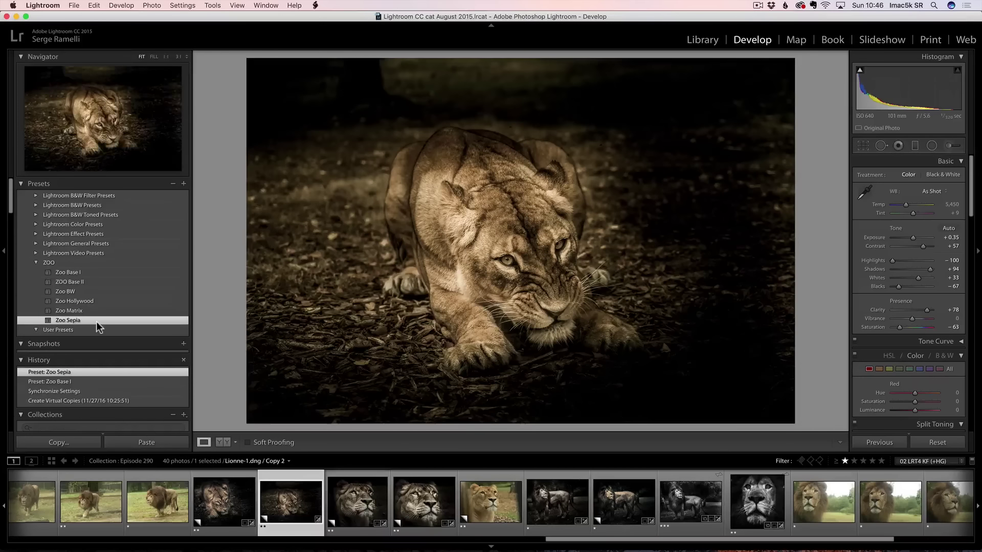
{"action": "left_click", "coordinate": [96, 301]}
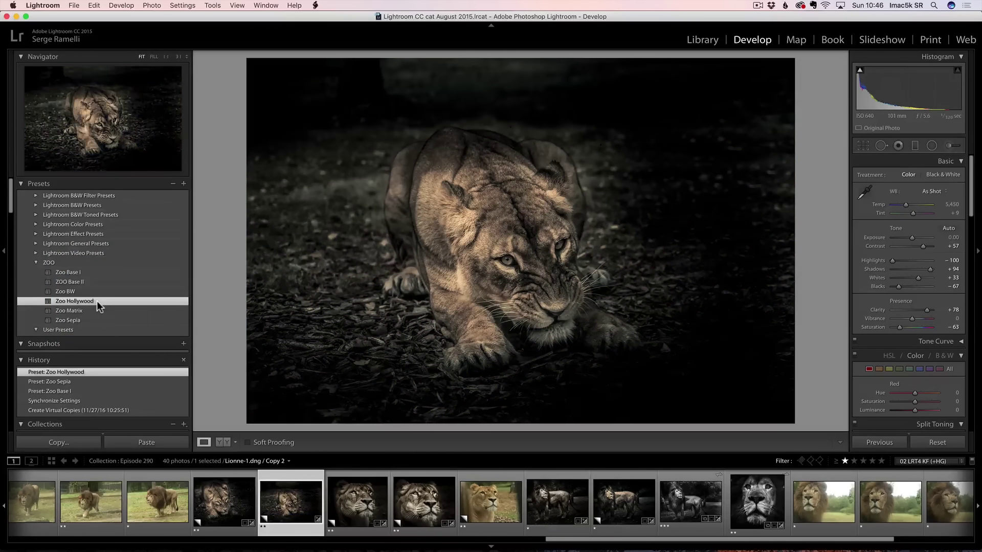
{"action": "left_click", "coordinate": [96, 310]}
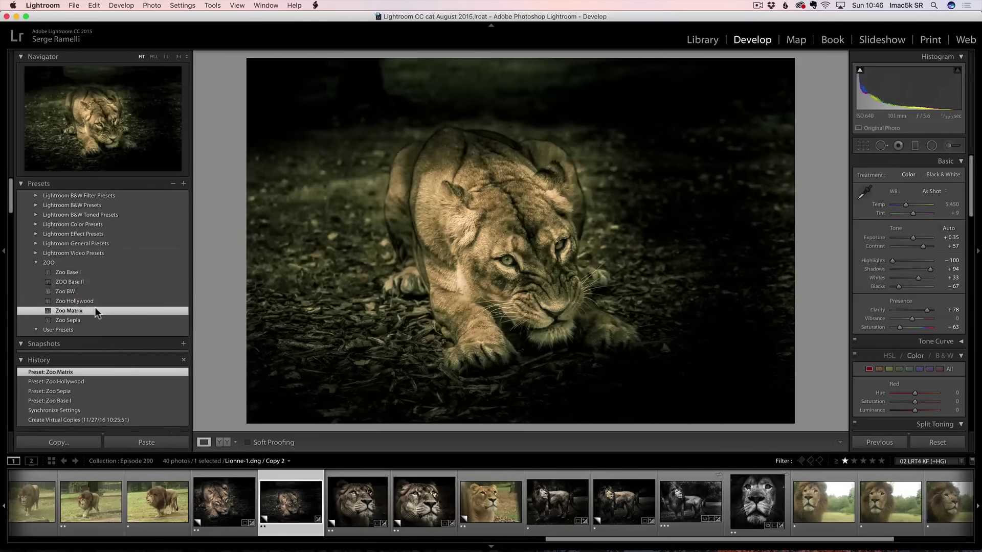
Step: Try the ZOO Base II preset, settle on Zoo Base I, and crop the photo tighter around the crouching lioness
{"action": "left_click", "coordinate": [98, 282]}
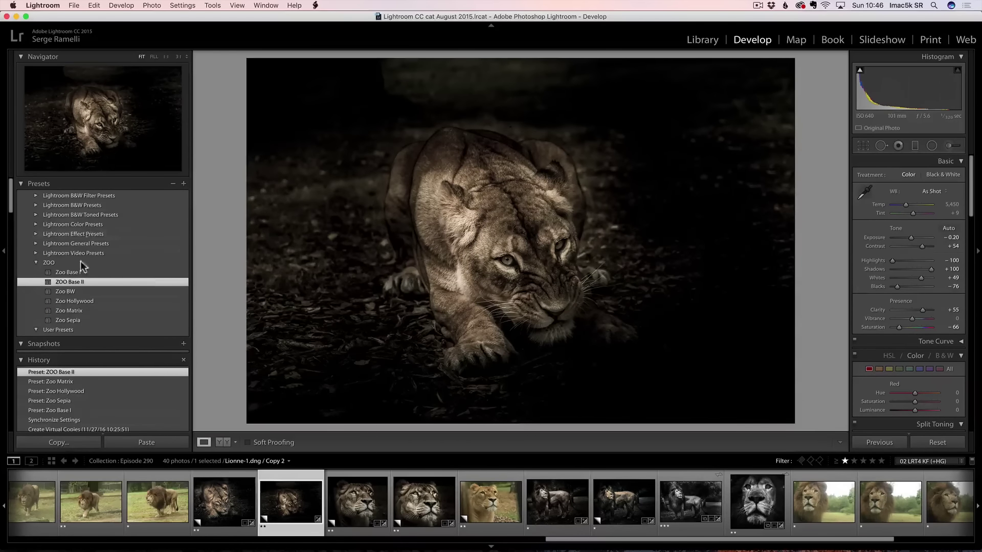
{"action": "left_click", "coordinate": [101, 273]}
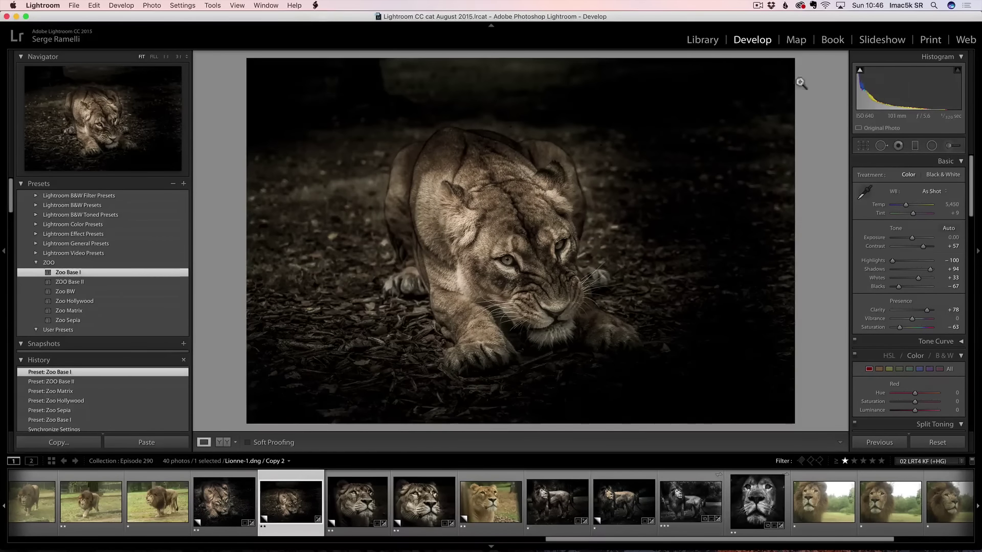
{"action": "left_click", "coordinate": [863, 146]}
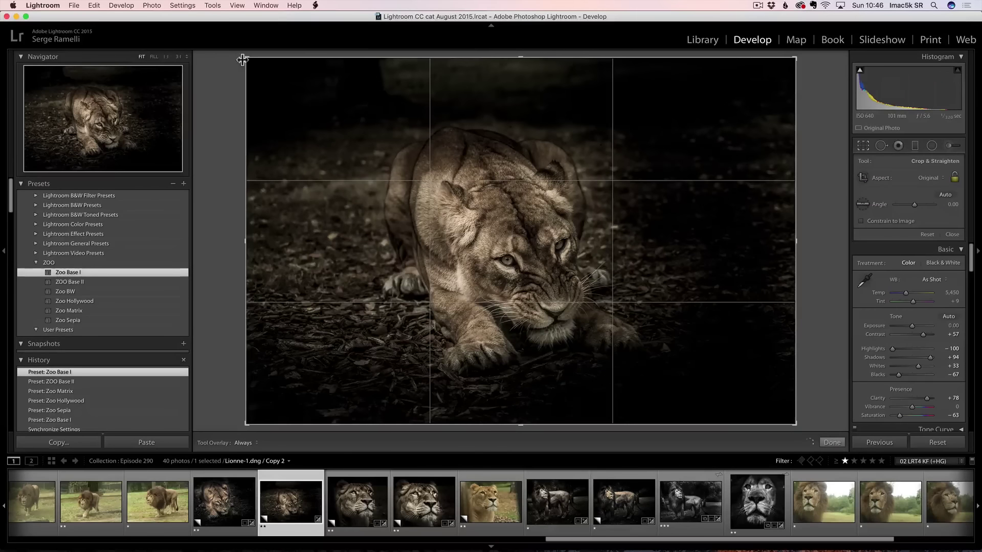
{"action": "left_click_drag", "start_coordinate": [246, 58], "coordinate": [305, 79]}
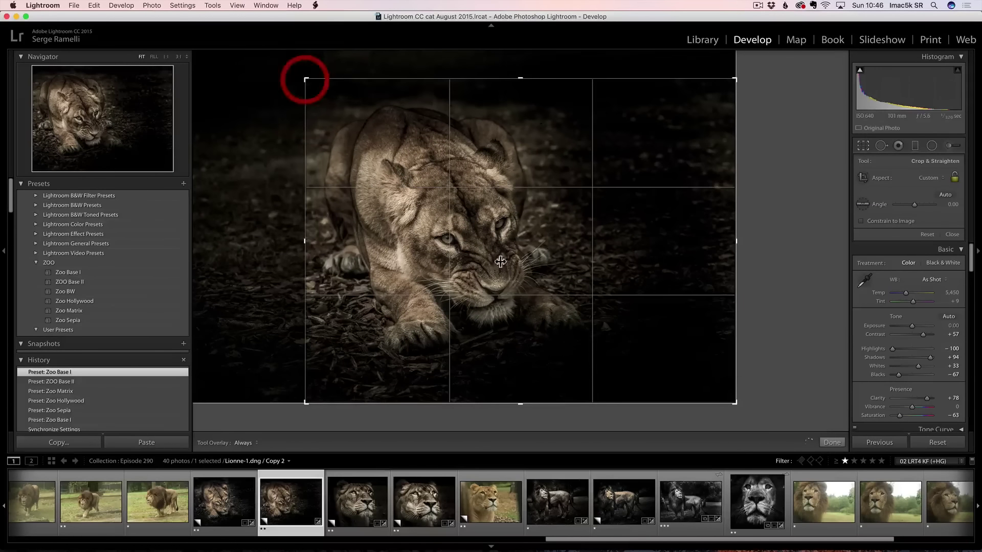
{"action": "left_click_drag", "start_coordinate": [733, 401], "coordinate": [700, 399]}
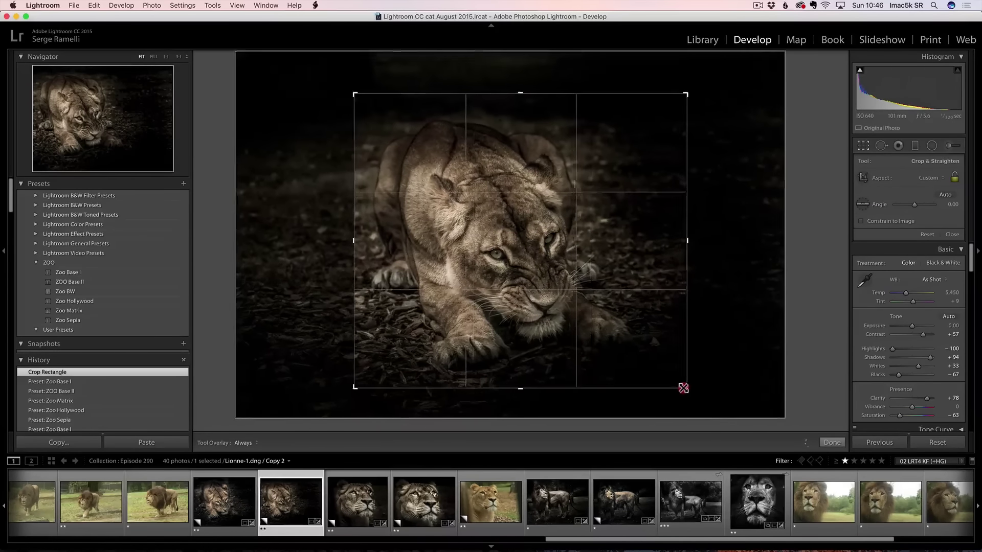
{"action": "key", "text": "Return"}
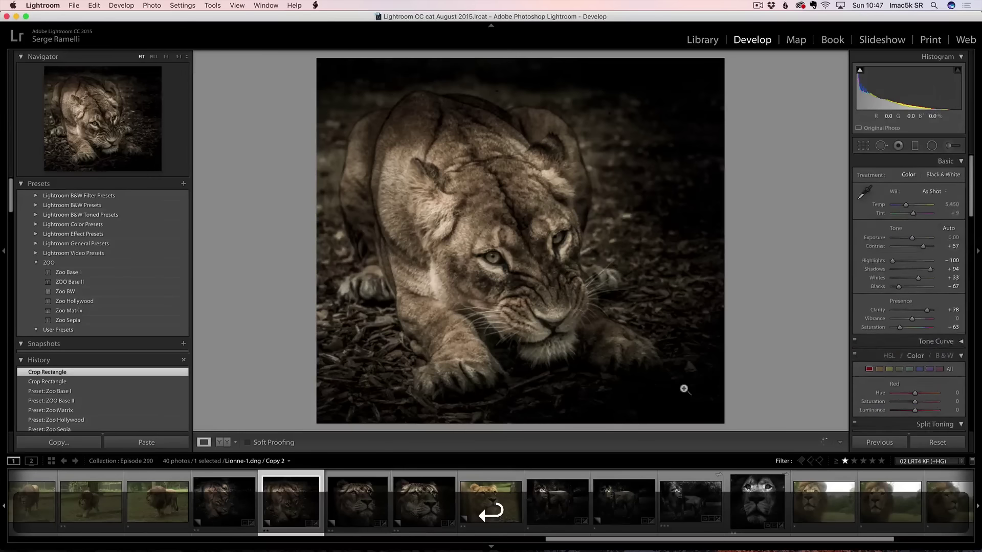
Step: Adapt the graduated filters to the new crop by moving the left one inward to the lioness and the lower one slightly up
{"action": "left_click", "coordinate": [915, 147]}
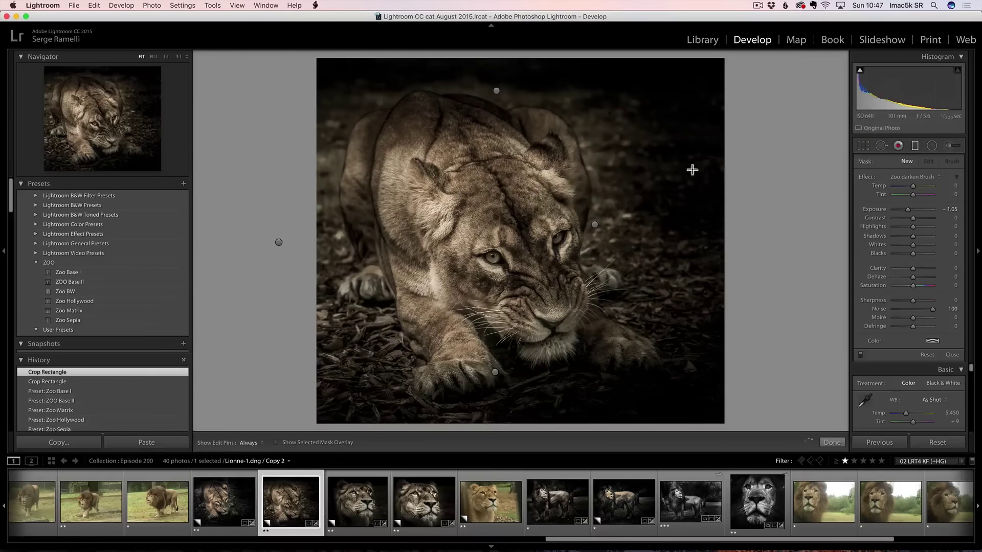
{"action": "left_click", "coordinate": [595, 224]}
{"action": "left_click_drag", "start_coordinate": [281, 245], "coordinate": [467, 233]}
{"action": "left_click", "coordinate": [496, 90]}
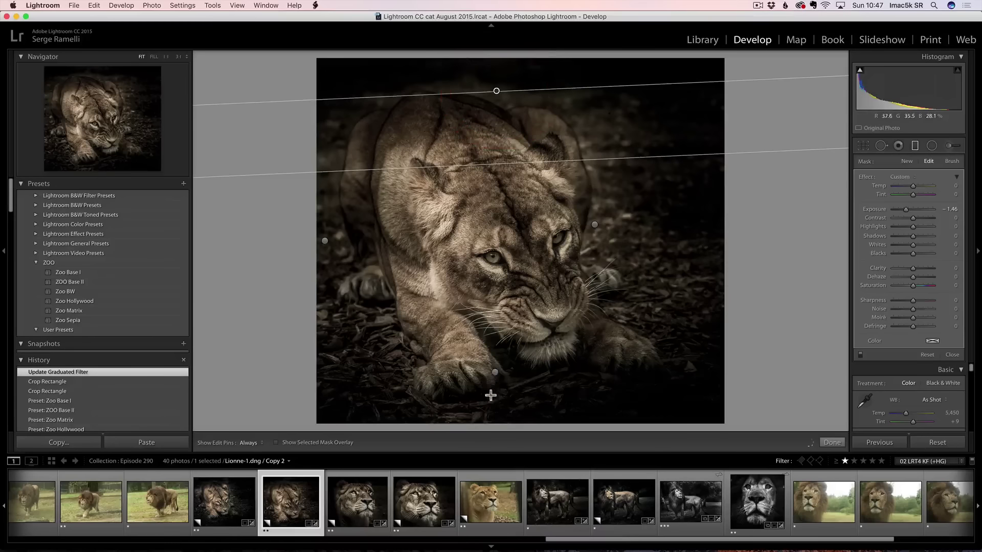
{"action": "left_click", "coordinate": [495, 371]}
{"action": "left_click_drag", "start_coordinate": [512, 293], "coordinate": [512, 292]}
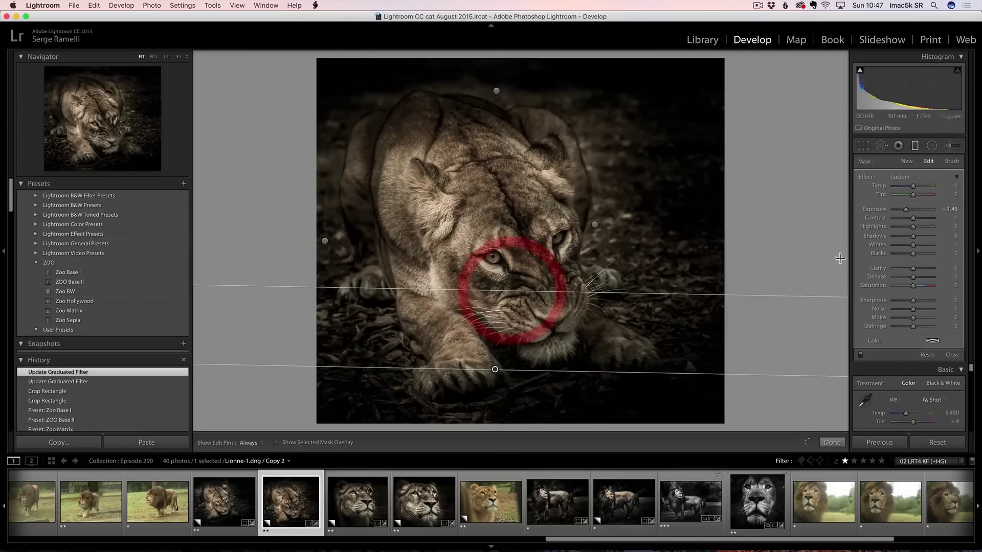
{"action": "left_click", "coordinate": [952, 355]}
Step: Paint with the Zoo darken Brush over the background, the left edge and the ground around the lioness, reducing the brush size to 14
{"action": "left_click", "coordinate": [950, 147]}
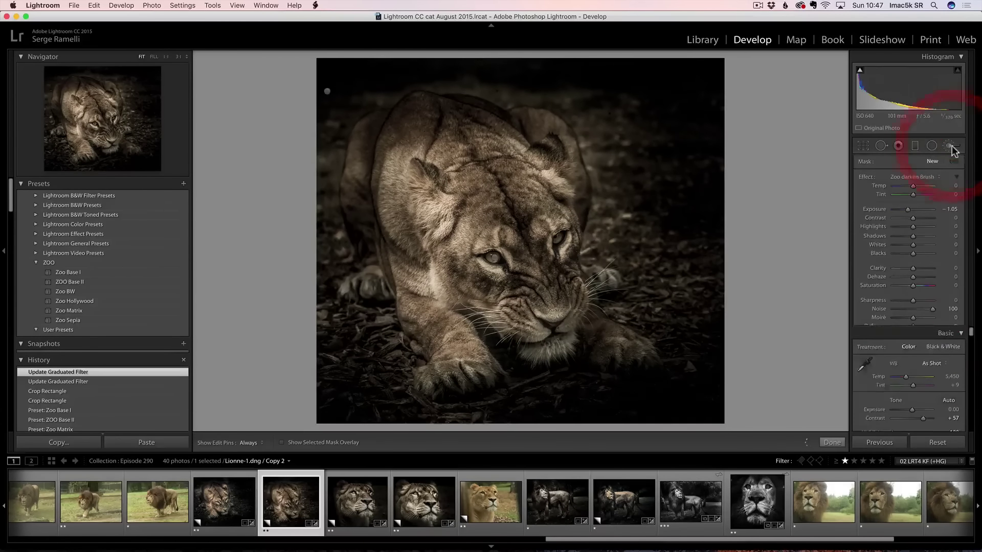
{"action": "scroll", "coordinate": [659, 230], "scroll_direction": "up", "scroll_amount": 4}
{"action": "key", "text": "h"}
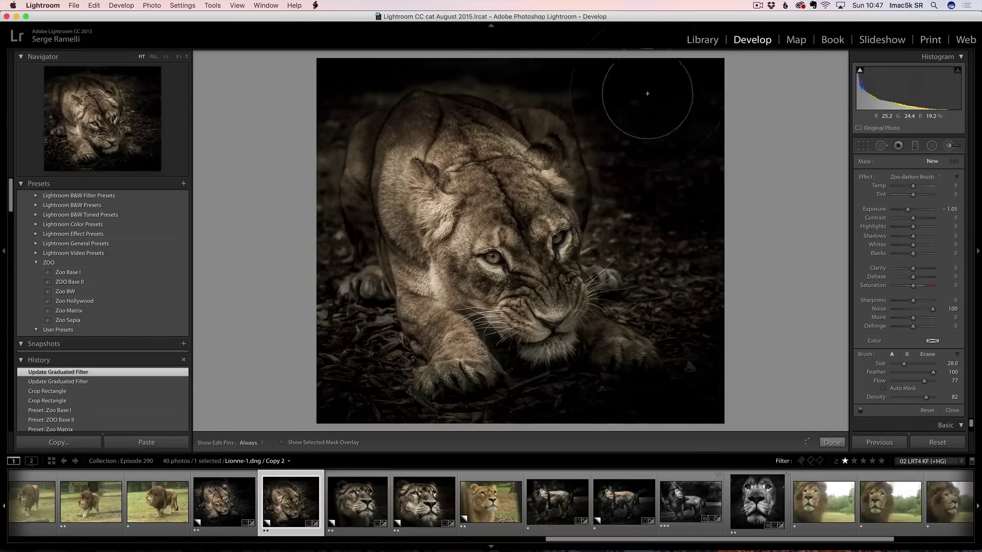
{"action": "left_click_drag", "start_coordinate": [618, 224], "coordinate": [603, 379]}
{"action": "scroll", "coordinate": [324, 149], "scroll_direction": "down", "scroll_amount": 7}
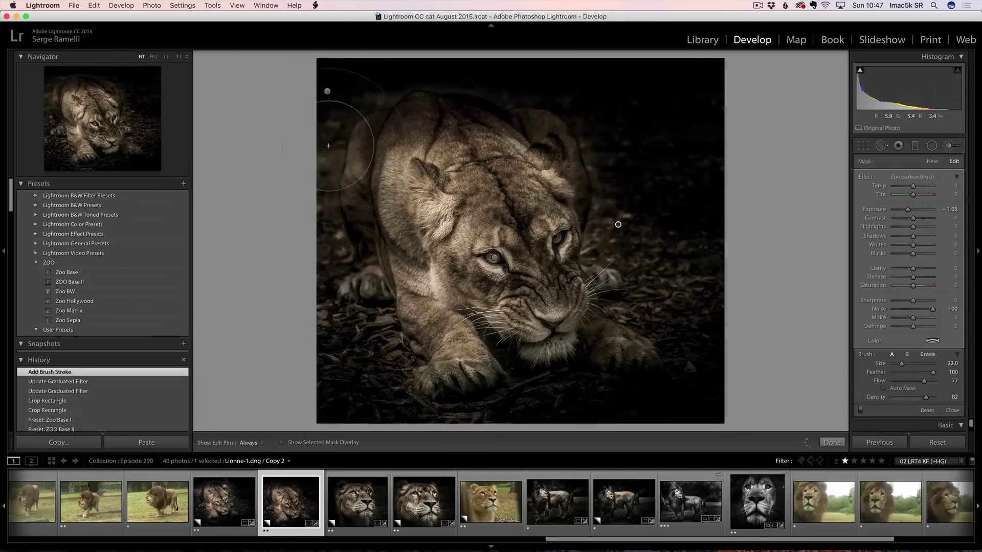
{"action": "key", "text": "h"}
{"action": "mouse_move", "coordinate": [331, 153]}
{"action": "left_mouse_down"}
{"action": "mouse_move", "coordinate": [332, 338]}
{"action": "mouse_move", "coordinate": [378, 381]}
{"action": "mouse_move", "coordinate": [455, 404]}
{"action": "mouse_move", "coordinate": [636, 394]}
{"action": "left_mouse_up"}
{"action": "left_click_drag", "start_coordinate": [703, 269], "coordinate": [716, 255]}
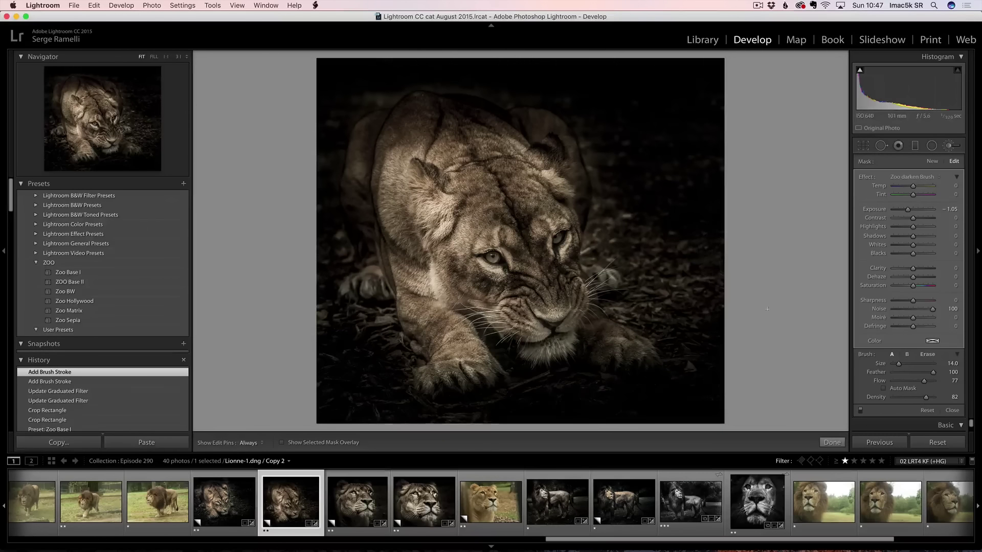
{"action": "key", "text": "h"}
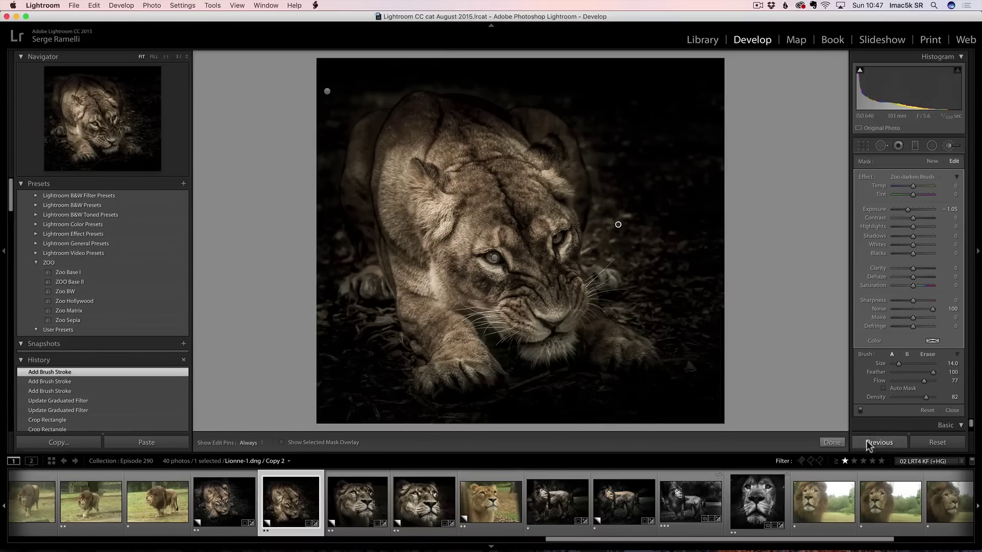
{"action": "left_click", "coordinate": [832, 442]}
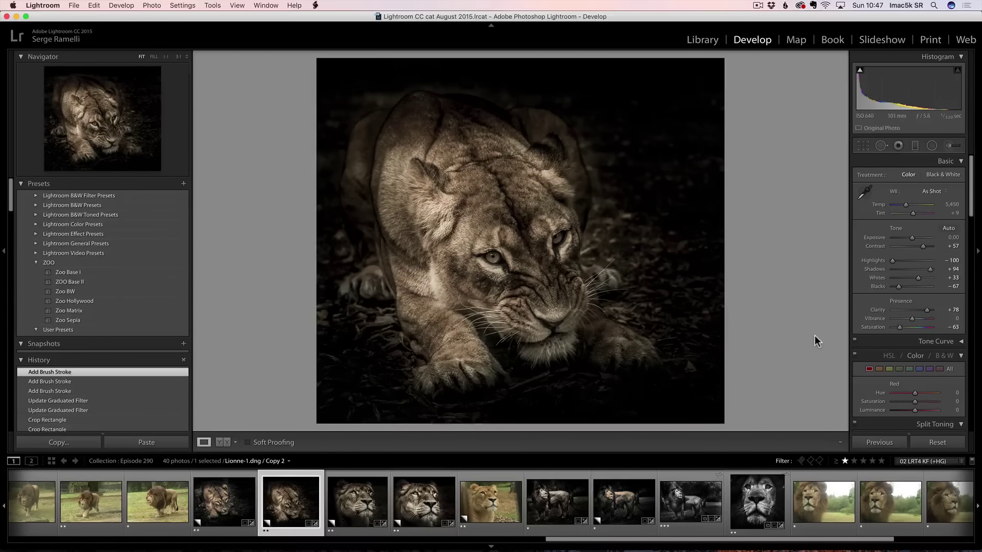
Step: Create a virtual copy of the retouched lioness photo and reset all its develop settings
{"action": "right_click", "coordinate": [302, 502]}
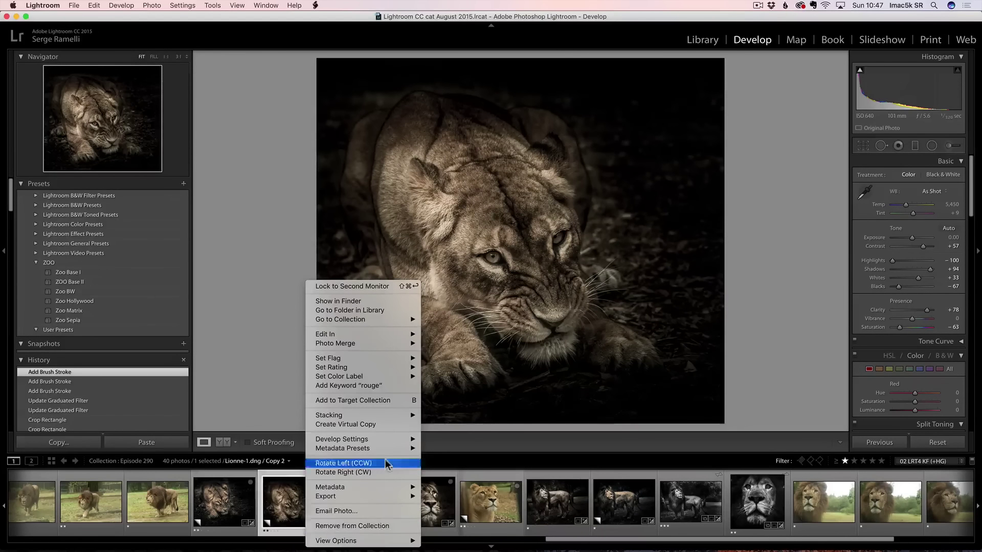
{"action": "left_click", "coordinate": [389, 425]}
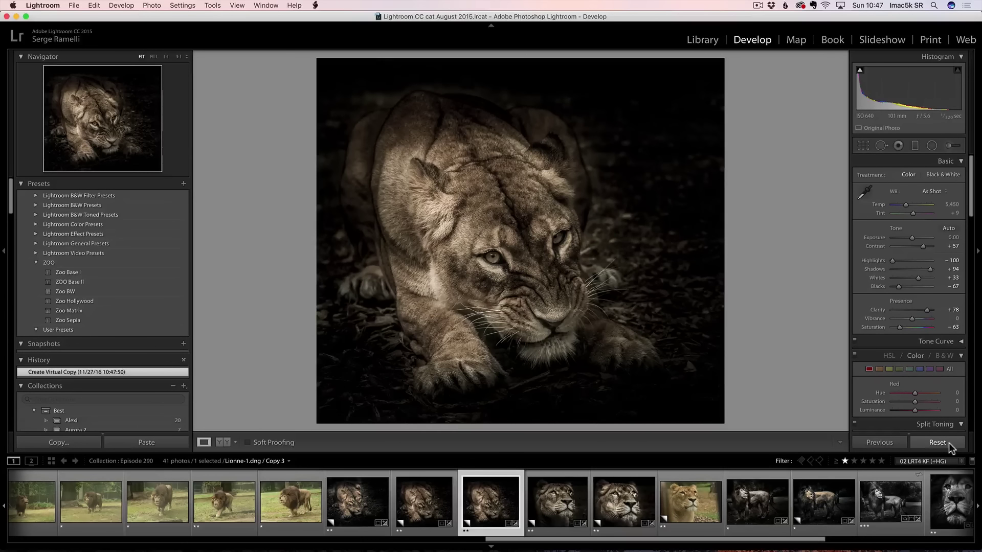
{"action": "left_click", "coordinate": [938, 444]}
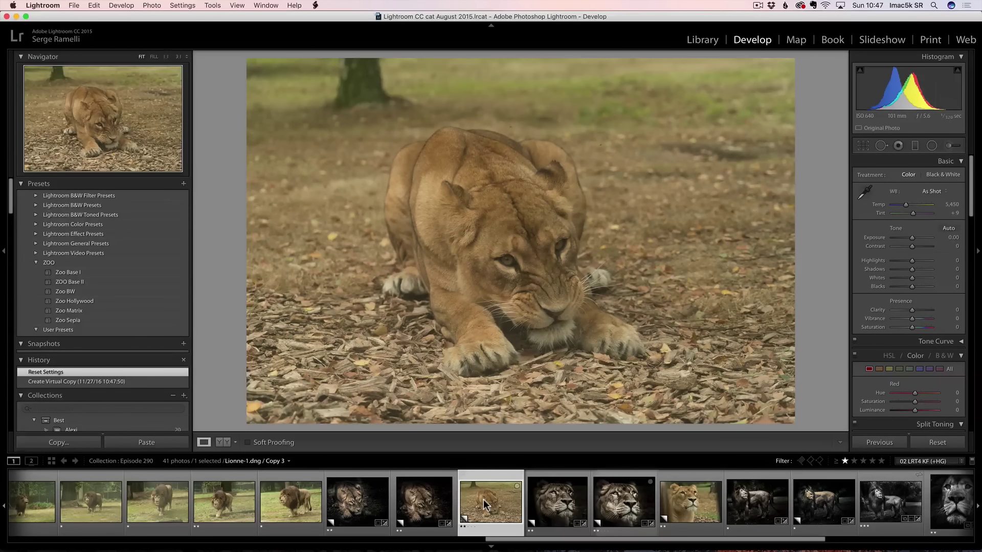
Step: Compare the unedited and retouched versions of the crouching lioness and of the lioness face close-up
{"action": "left_click", "coordinate": [432, 504]}
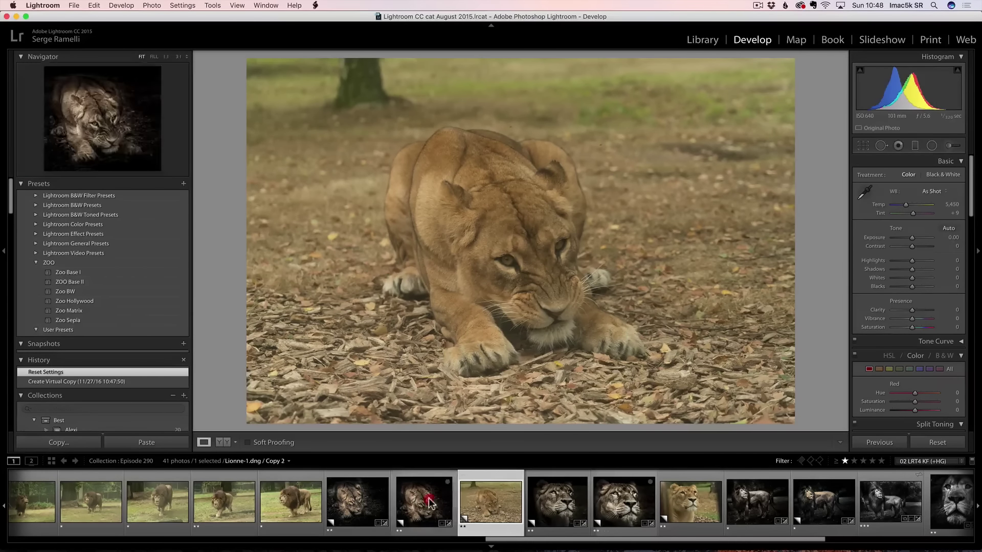
{"action": "left_click", "coordinate": [485, 497]}
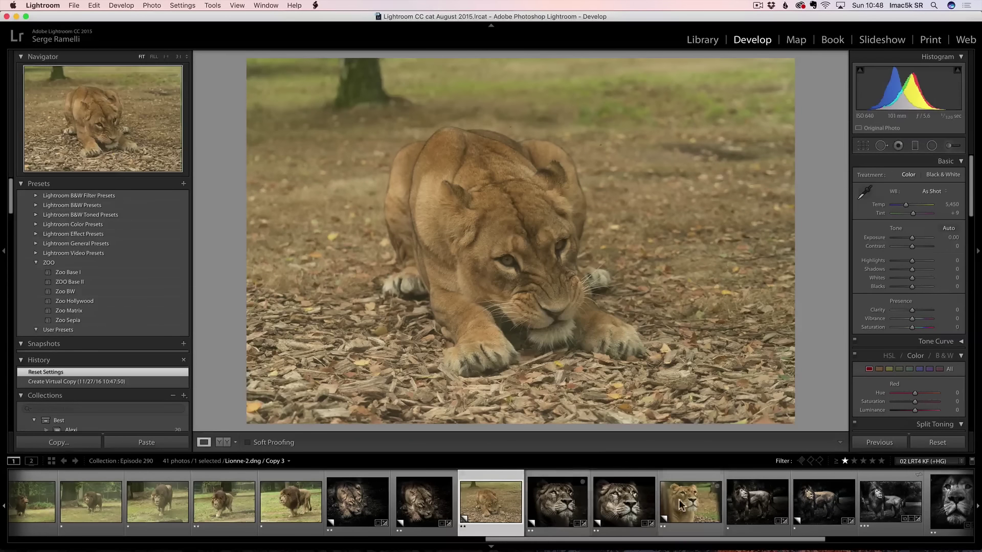
{"action": "left_click", "coordinate": [693, 503]}
{"action": "left_click", "coordinate": [617, 505]}
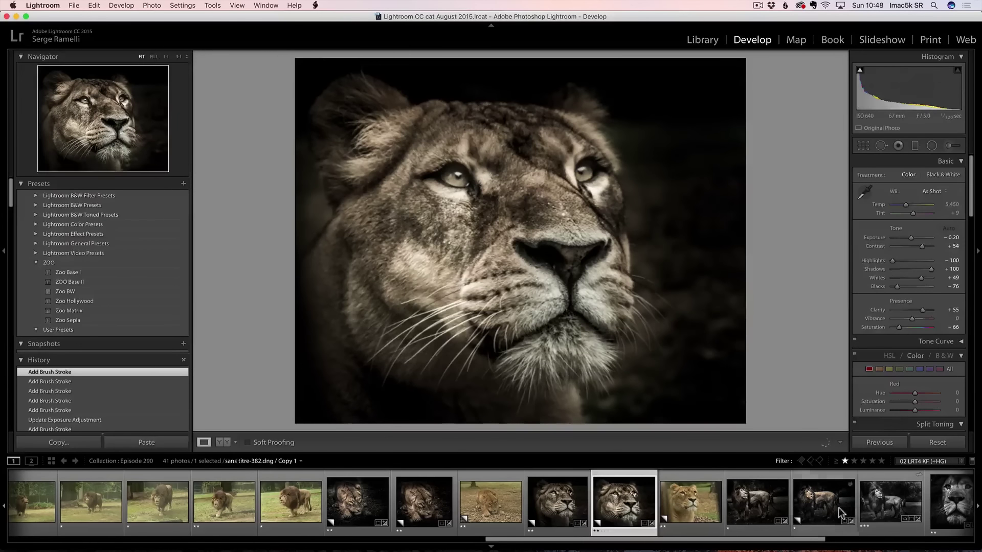
Step: Reset the black-and-white standing lion photo to its unedited state and compare it with the two retouched versions
{"action": "scroll", "coordinate": [836, 507], "scroll_direction": "down", "scroll_amount": 3}
{"action": "left_click", "coordinate": [763, 505]}
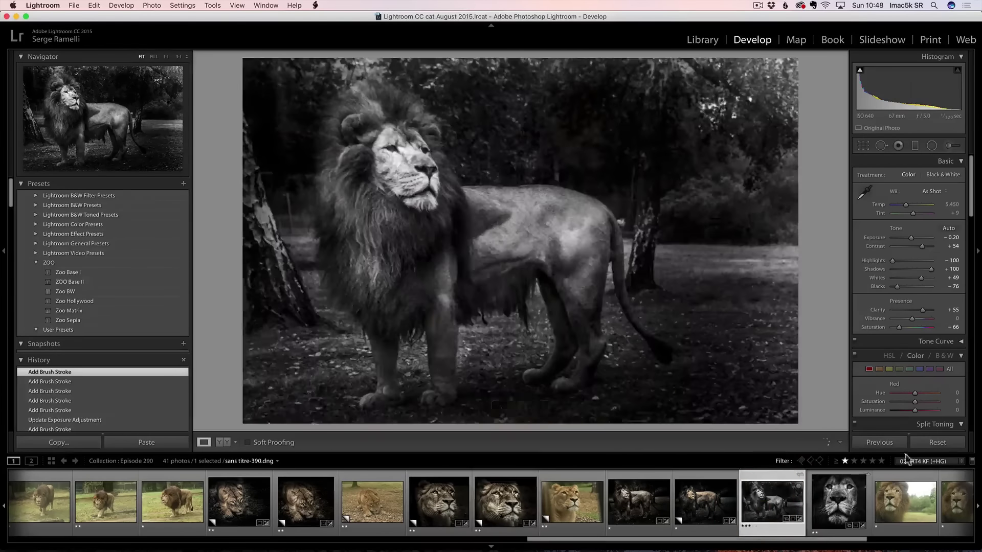
{"action": "left_click", "coordinate": [947, 441]}
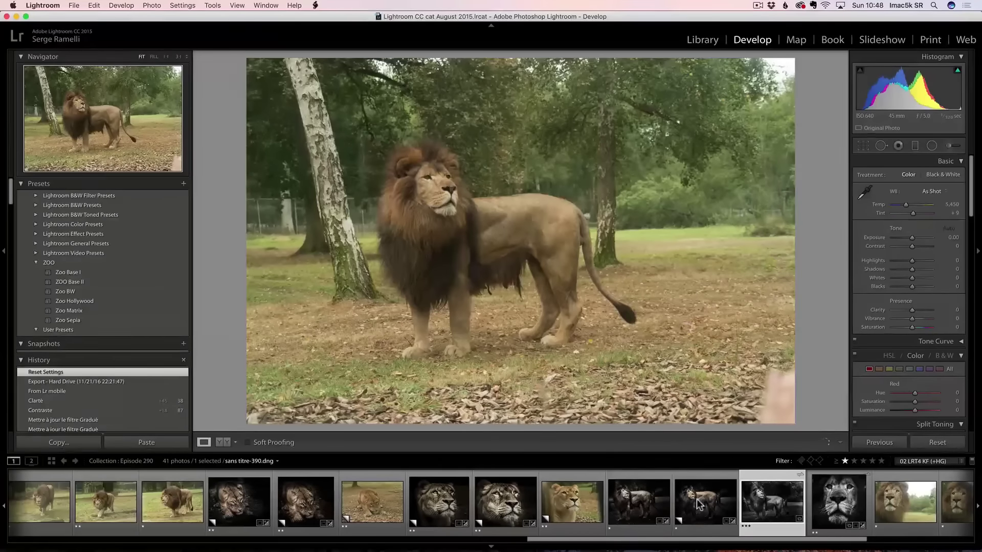
{"action": "left_click", "coordinate": [699, 503]}
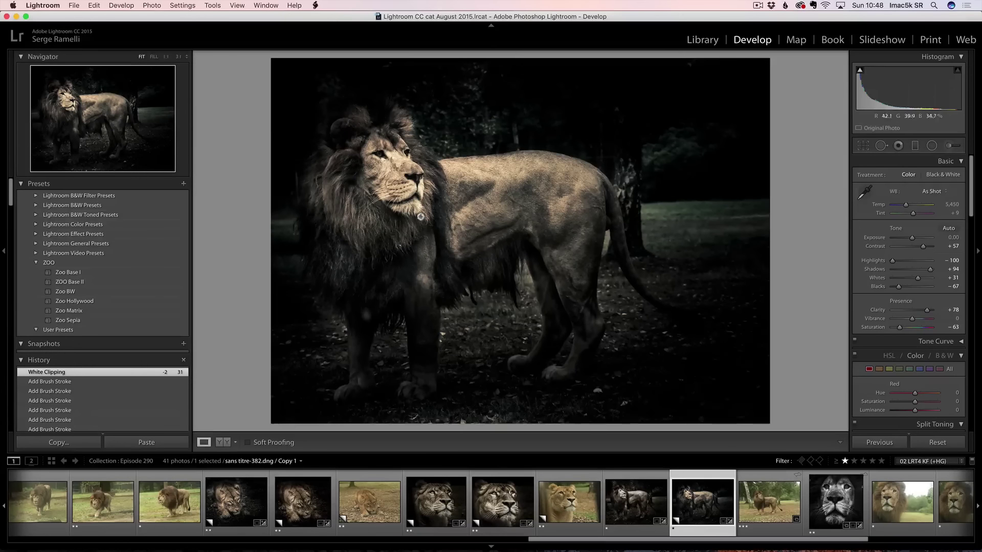
{"action": "left_click", "coordinate": [634, 504]}
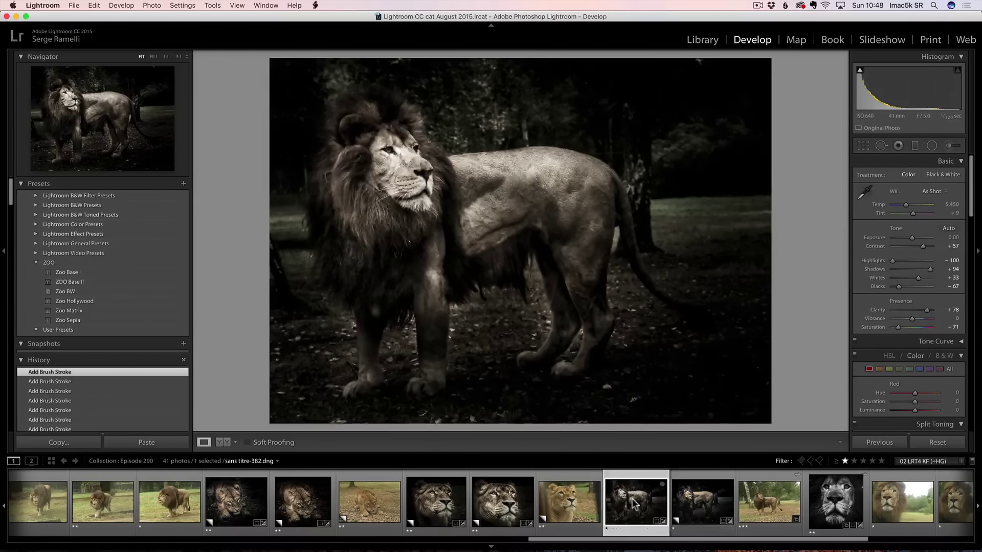
Step: View the black-and-white lion face close-up and the darkened portrait of the resting lion
{"action": "left_click_drag", "start_coordinate": [739, 539], "coordinate": [834, 541]}
{"action": "left_click", "coordinate": [550, 505]}
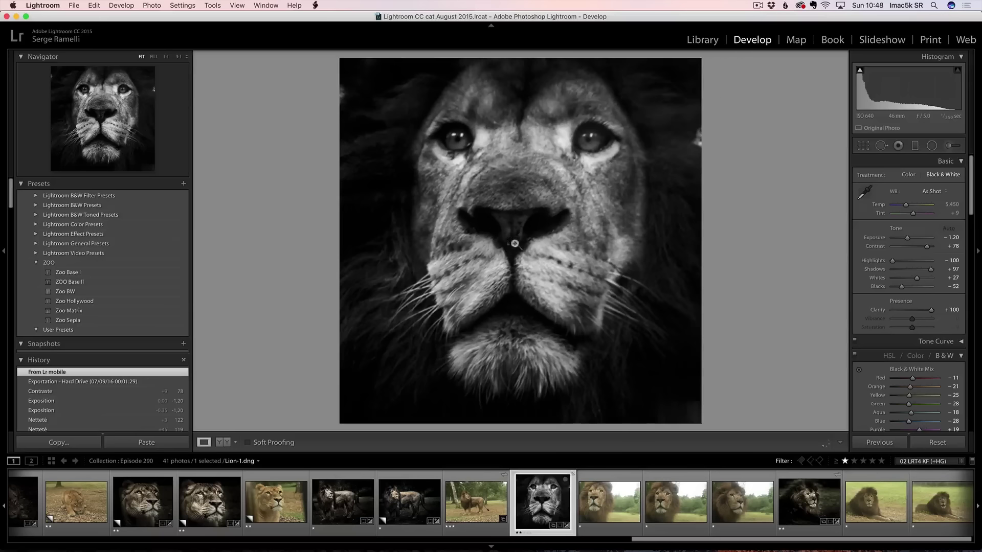
{"action": "left_click", "coordinate": [803, 503]}
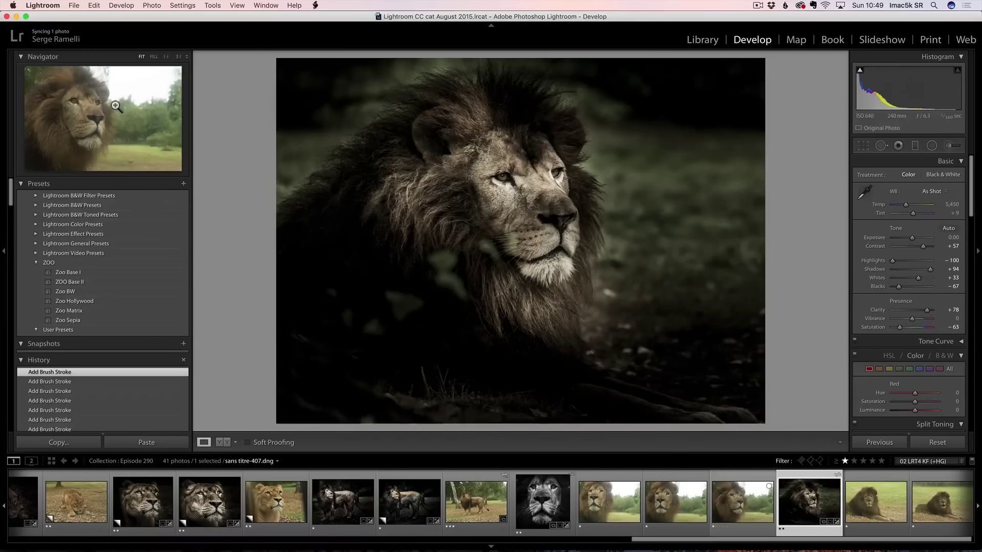
Step: Switch to Google Chrome to view the PhotoSerge courses page, and return to Lightroom
{"action": "key", "text": "ctrl+p"}
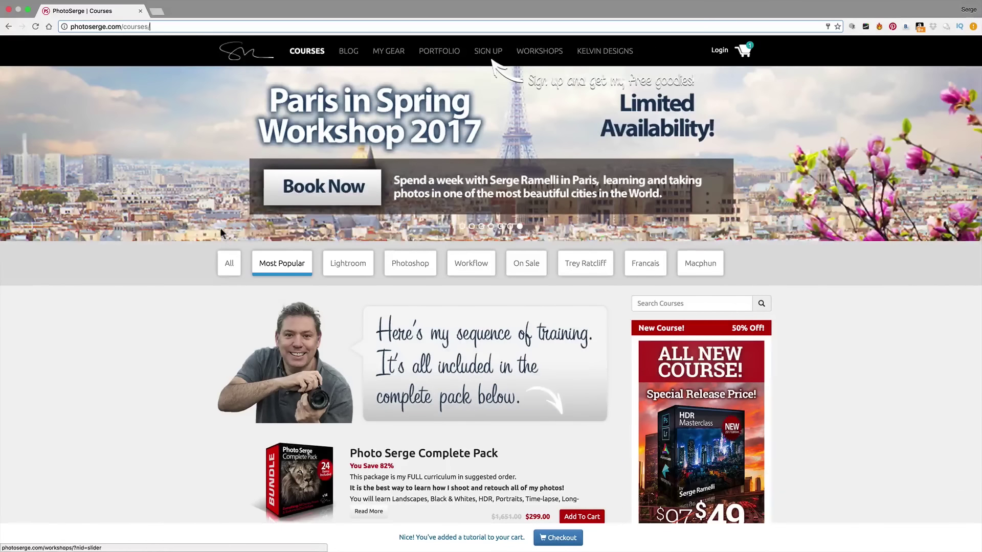
{"action": "key", "text": "super+Tab"}
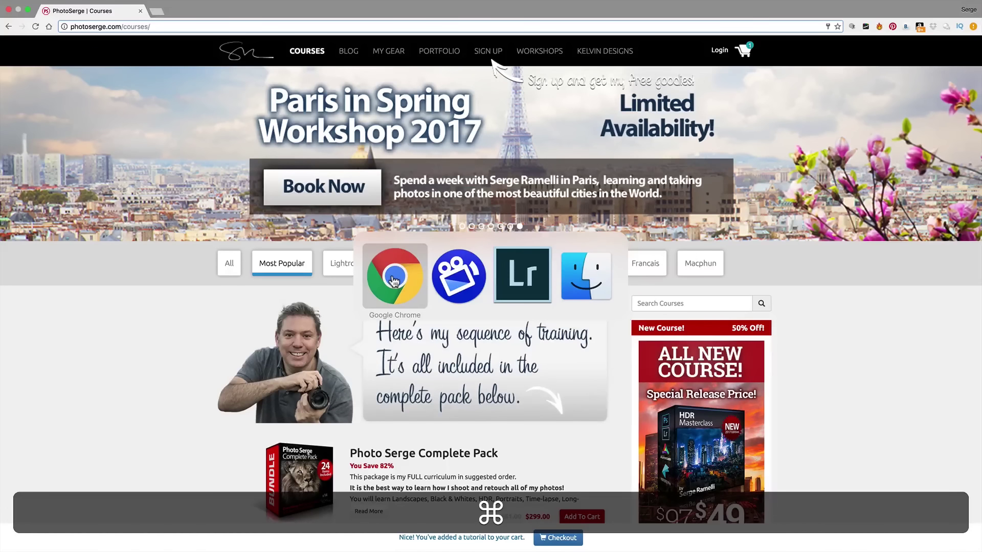
{"action": "left_click", "coordinate": [394, 280]}
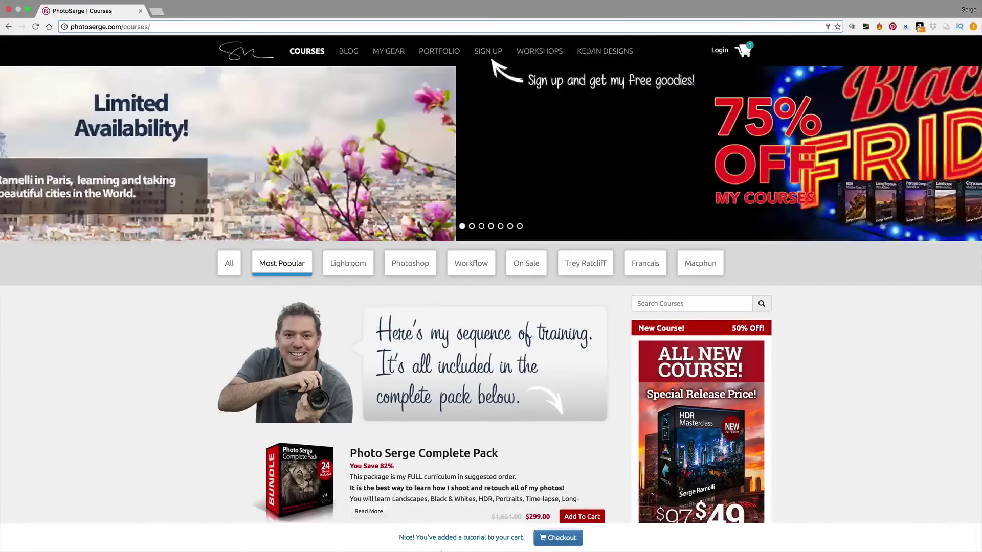
{"action": "mouse_move", "coordinate": [440, 521]}
{"action": "key", "text": "super+Tab"}
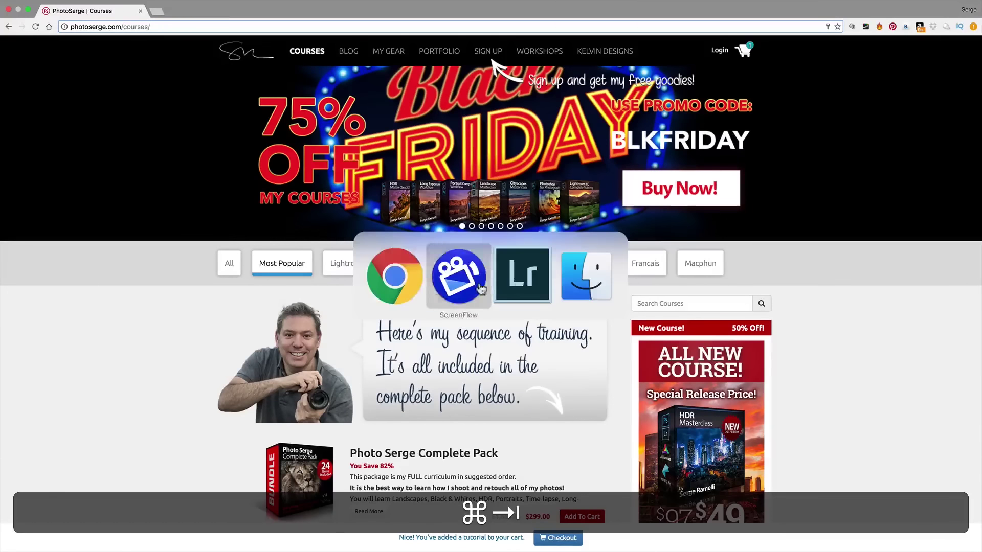
{"action": "left_click", "coordinate": [534, 287]}
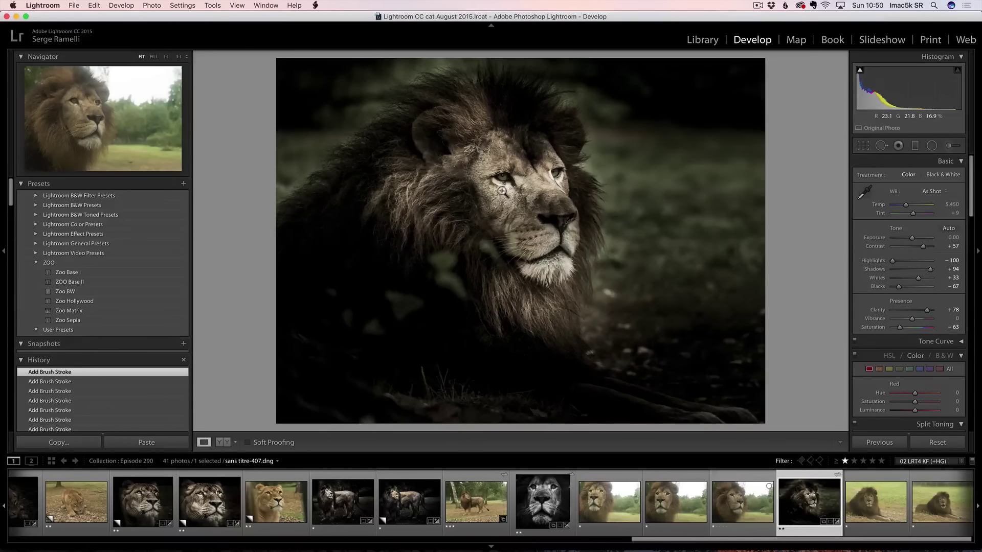
Step: Show the Lightroom presets folder in Finder from the preset preferences, and enlarge and move its window to reveal the subfolders
{"action": "left_click", "coordinate": [36, 7]}
{"action": "left_click", "coordinate": [46, 36]}
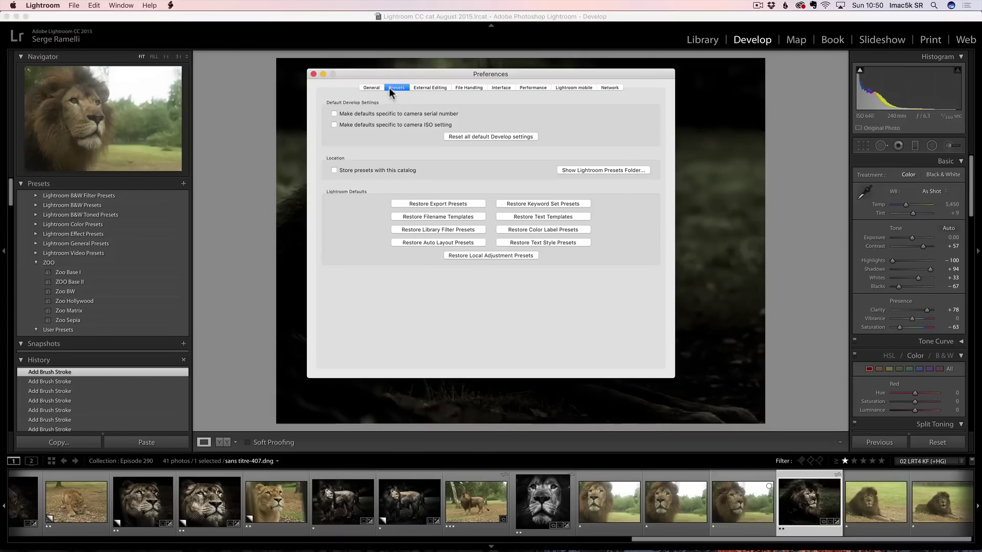
{"action": "left_click", "coordinate": [584, 170]}
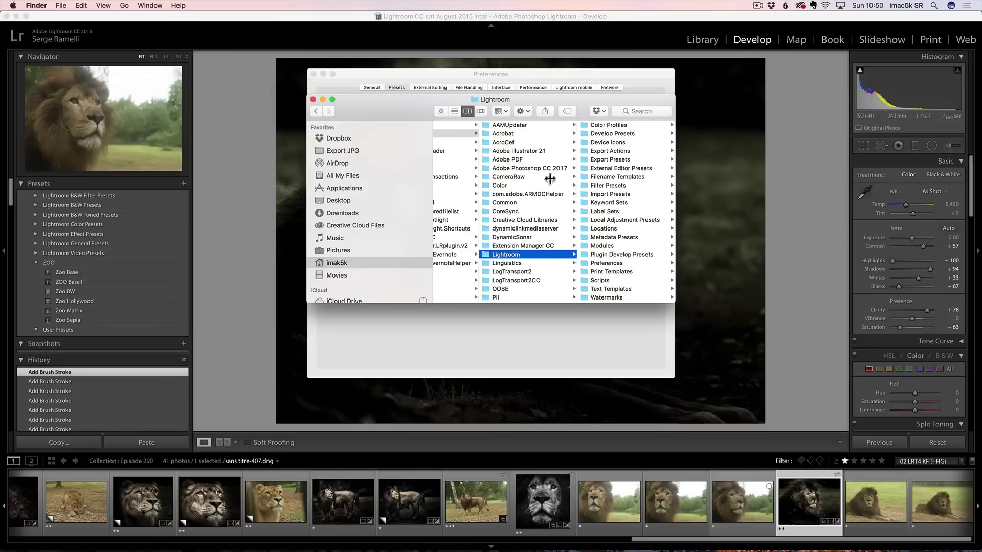
{"action": "left_click_drag", "start_coordinate": [674, 302], "coordinate": [788, 407]}
{"action": "left_click_drag", "start_coordinate": [602, 100], "coordinate": [320, 99]}
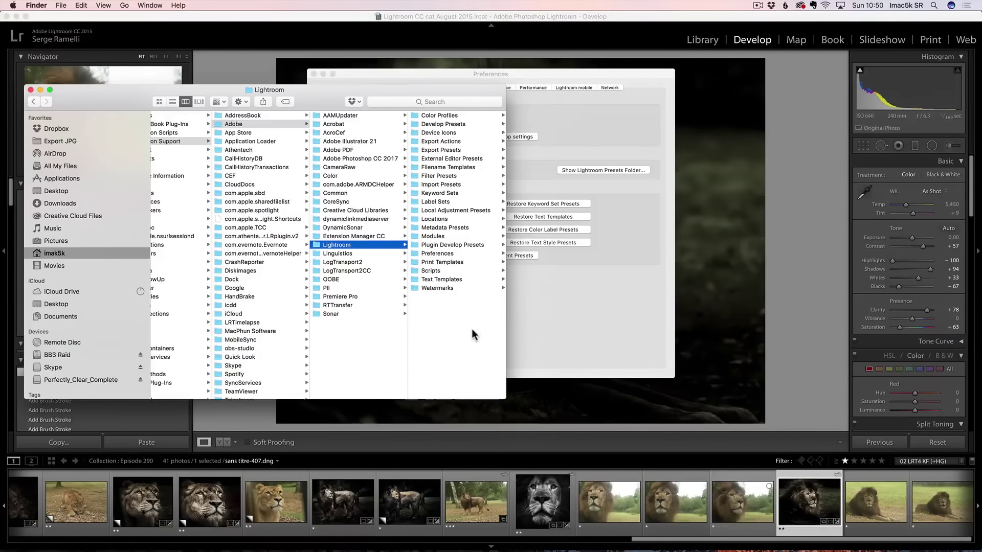